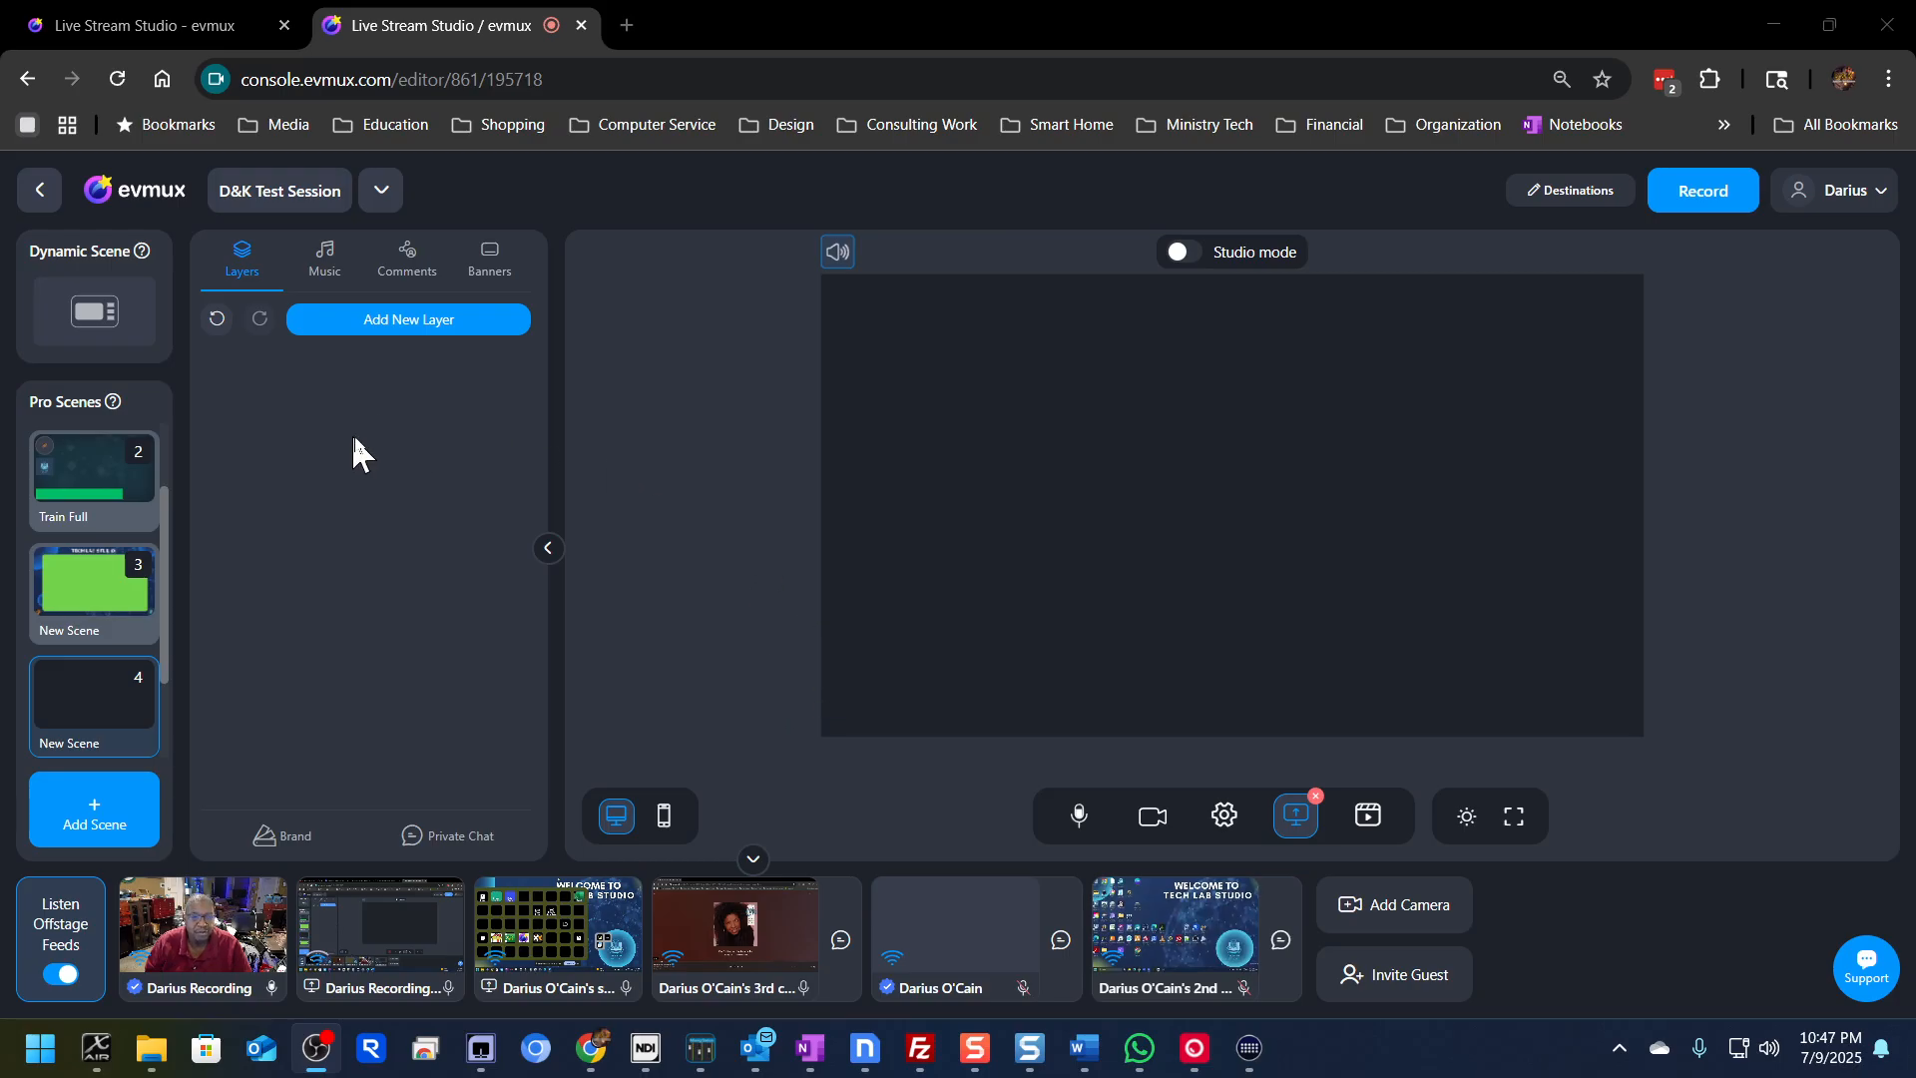
Step: Add a Dynamic Grid layer to the empty scene and shape it into a tall, narrow column along the canvas's right side
click(419, 334)
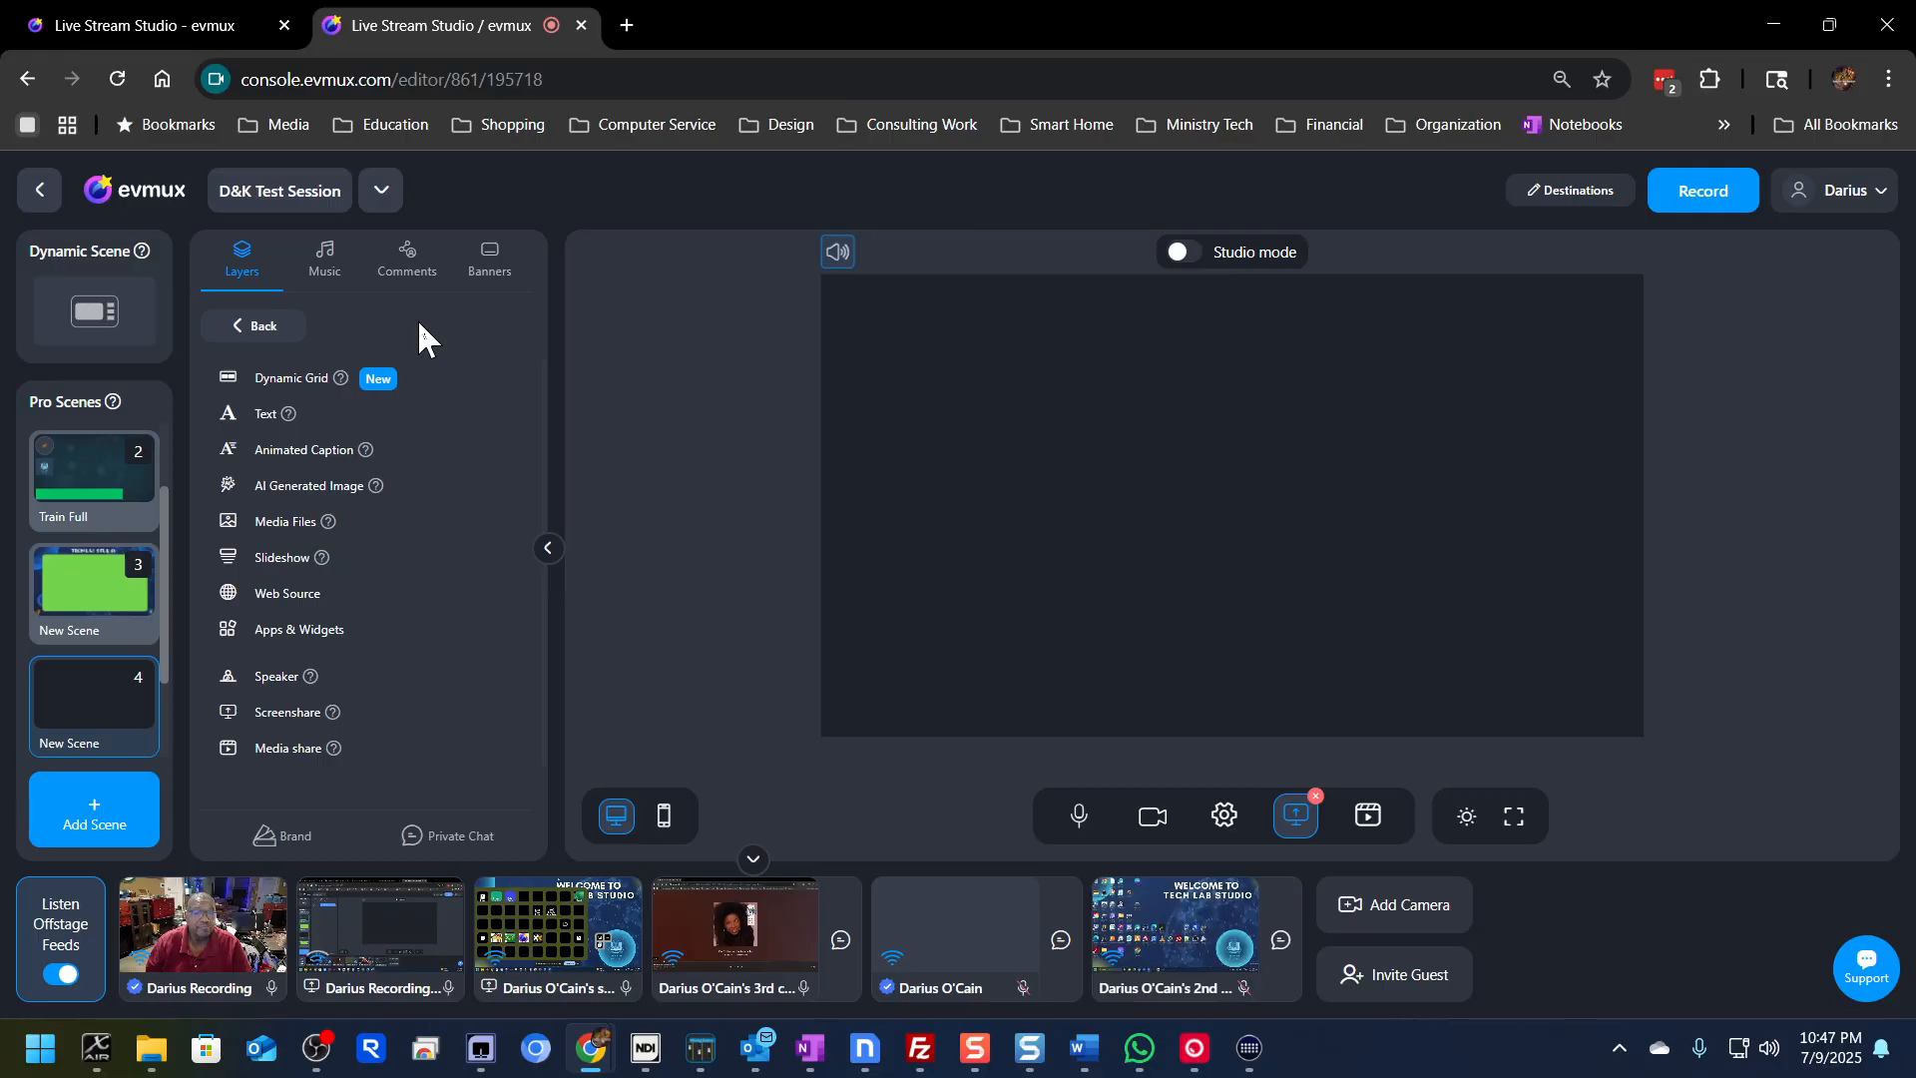
click(296, 384)
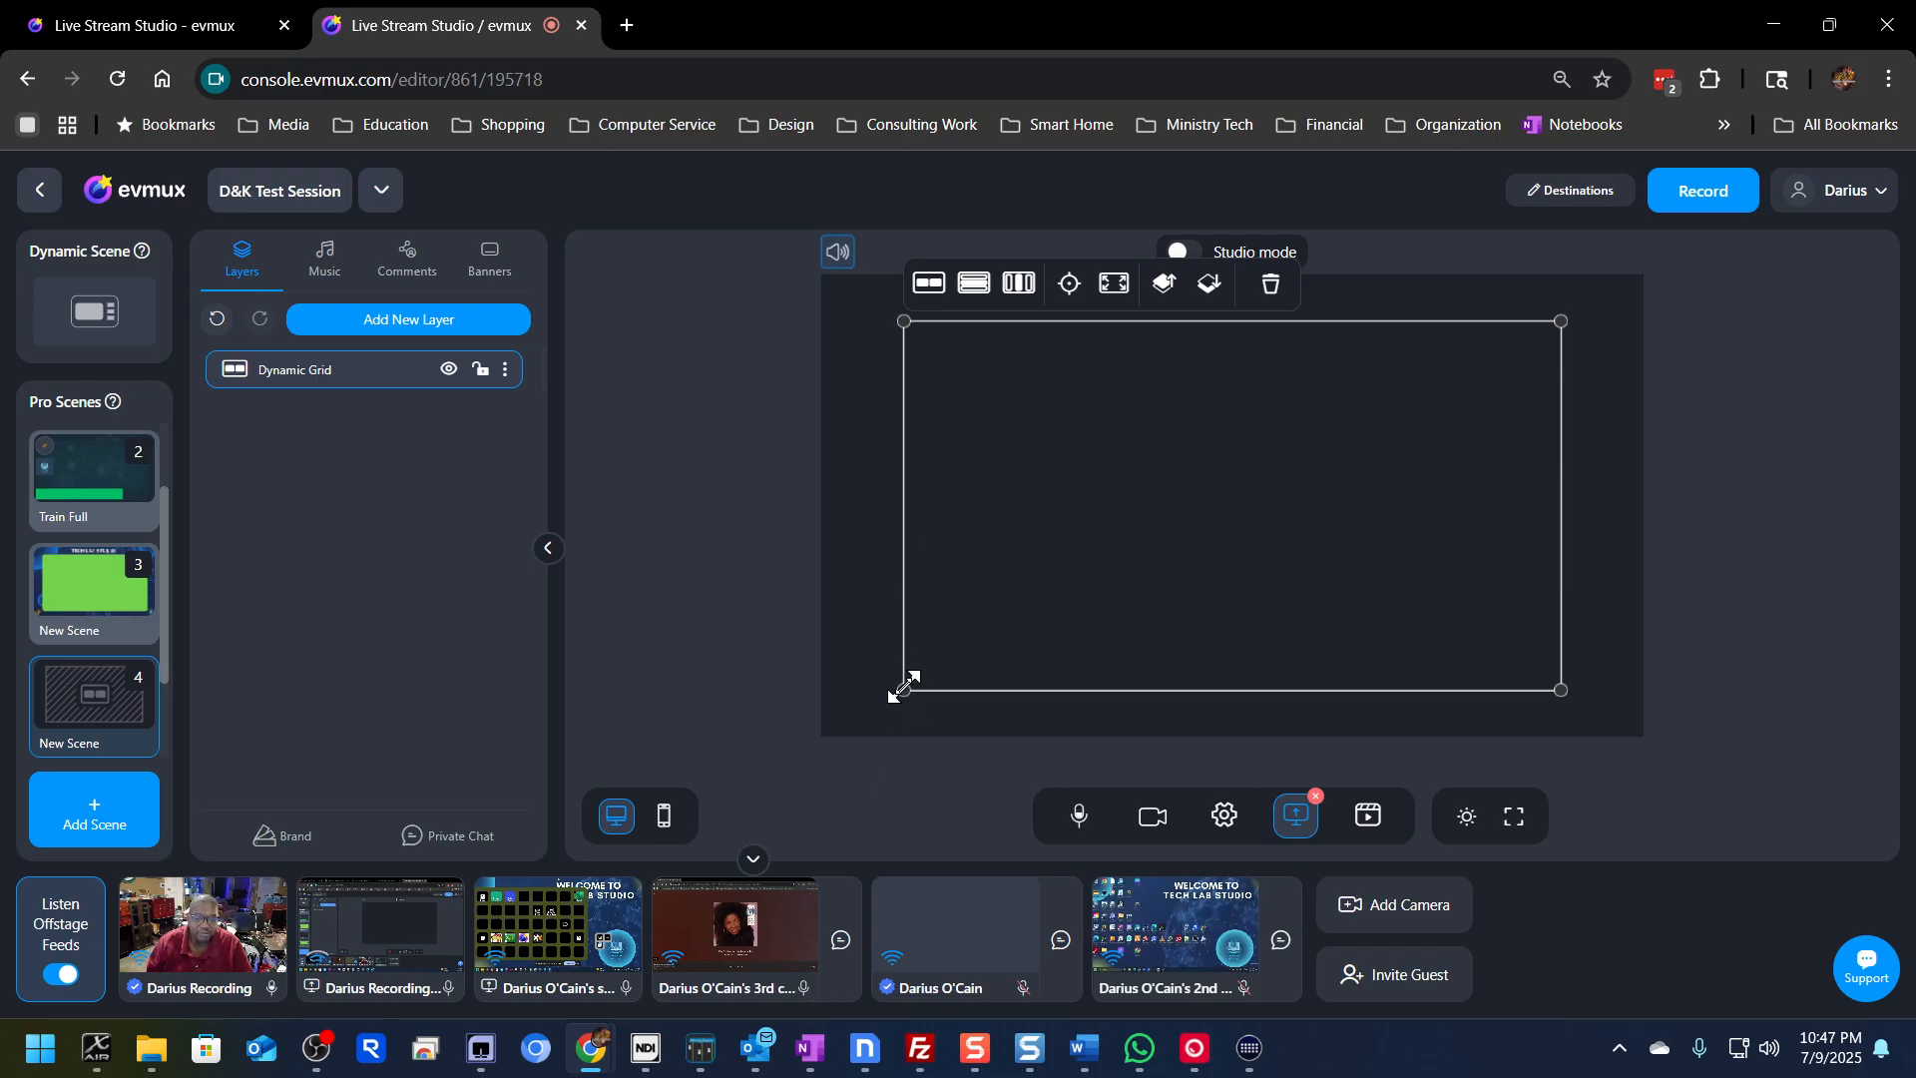
drag(902, 687, 1037, 719)
drag(1237, 610, 1383, 689)
drag(1474, 572, 1501, 535)
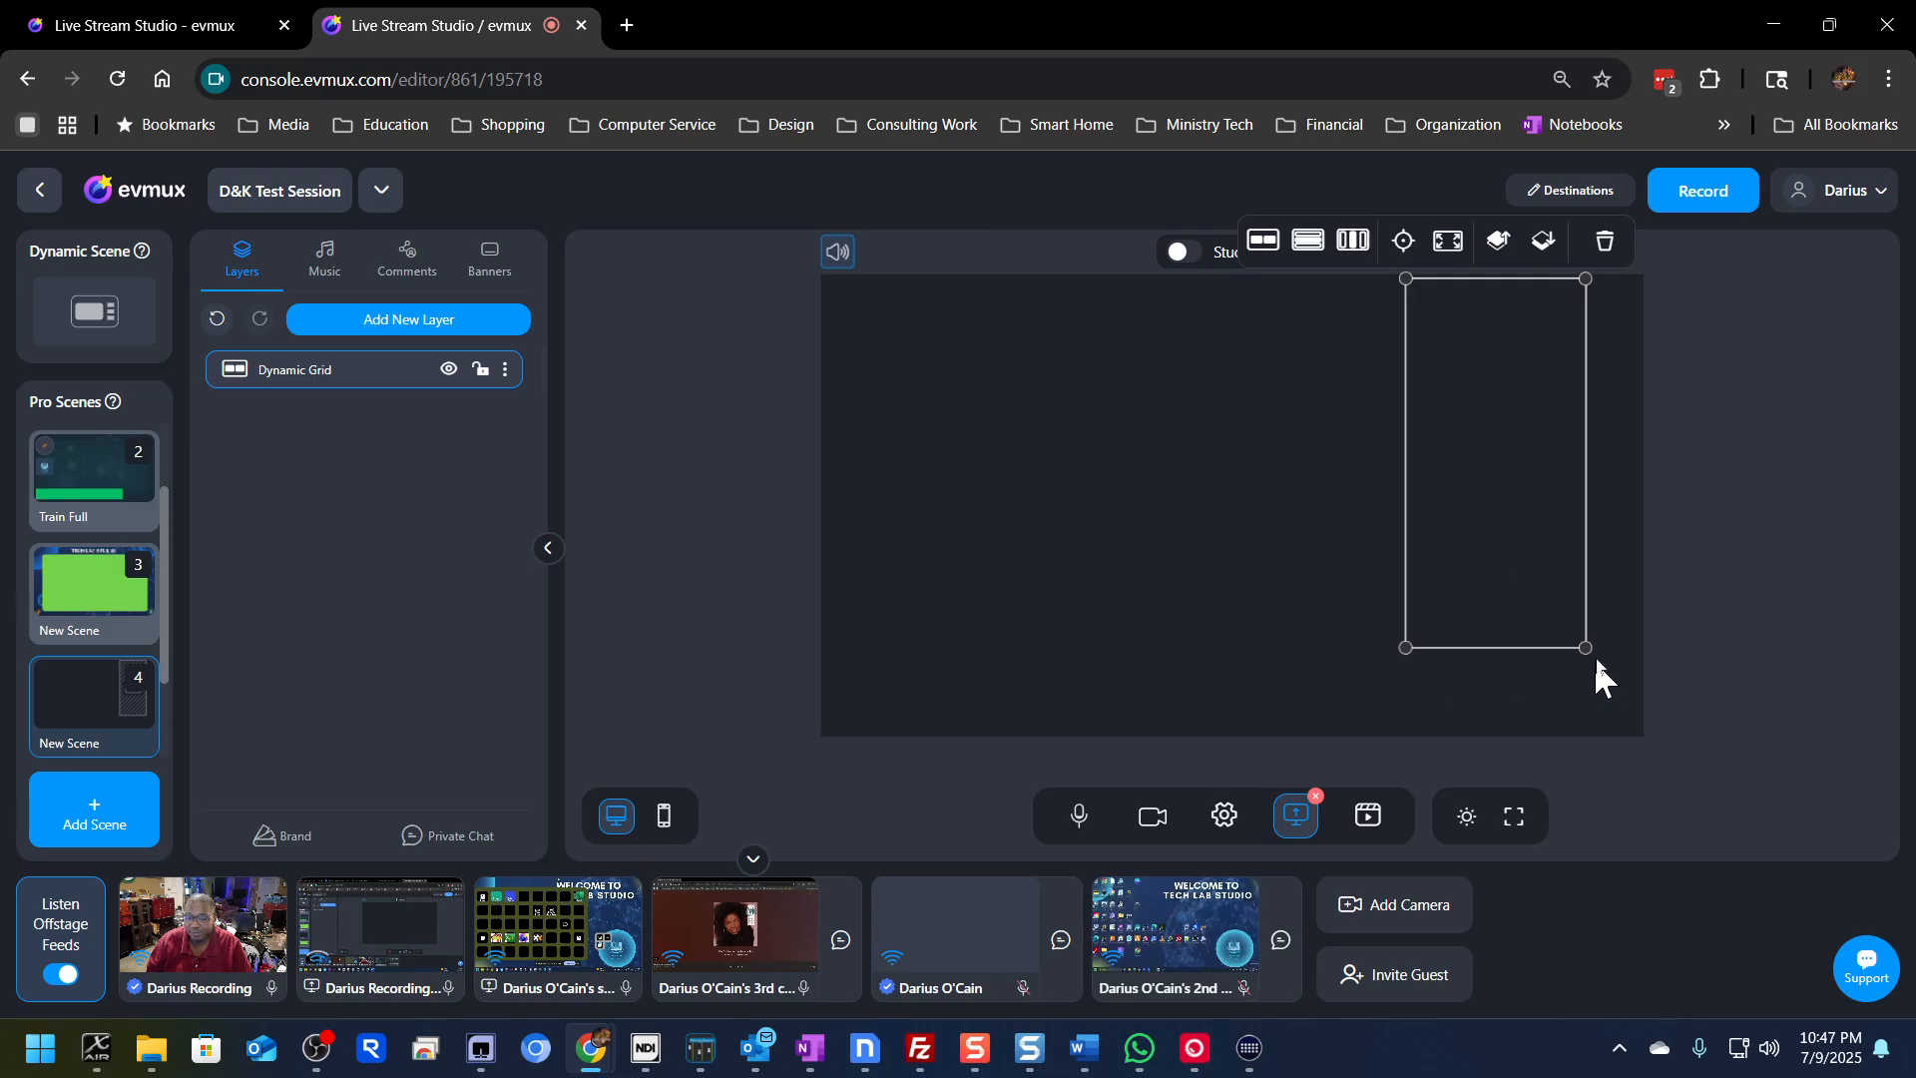
drag(1586, 645, 1624, 717)
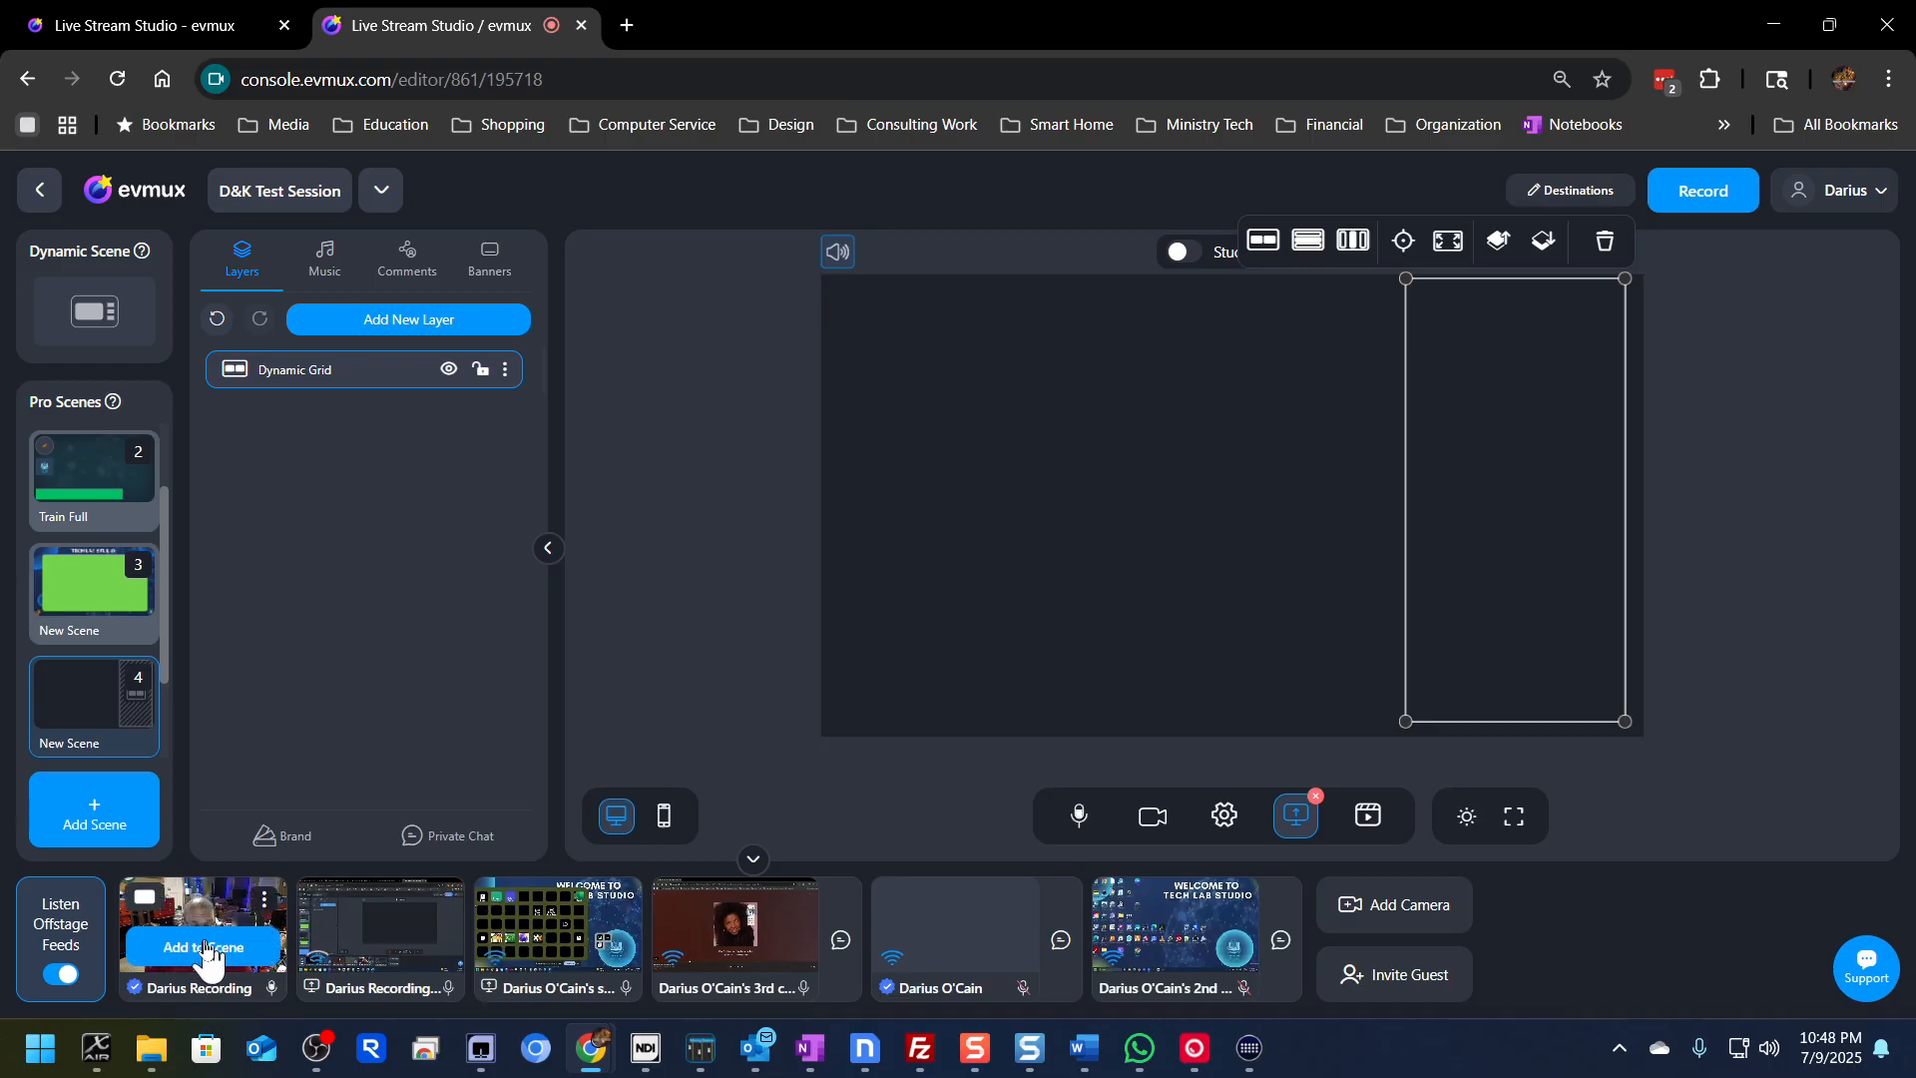
Step: Add all six available camera and screen-share feeds to the scene's dynamic grid
click(214, 949)
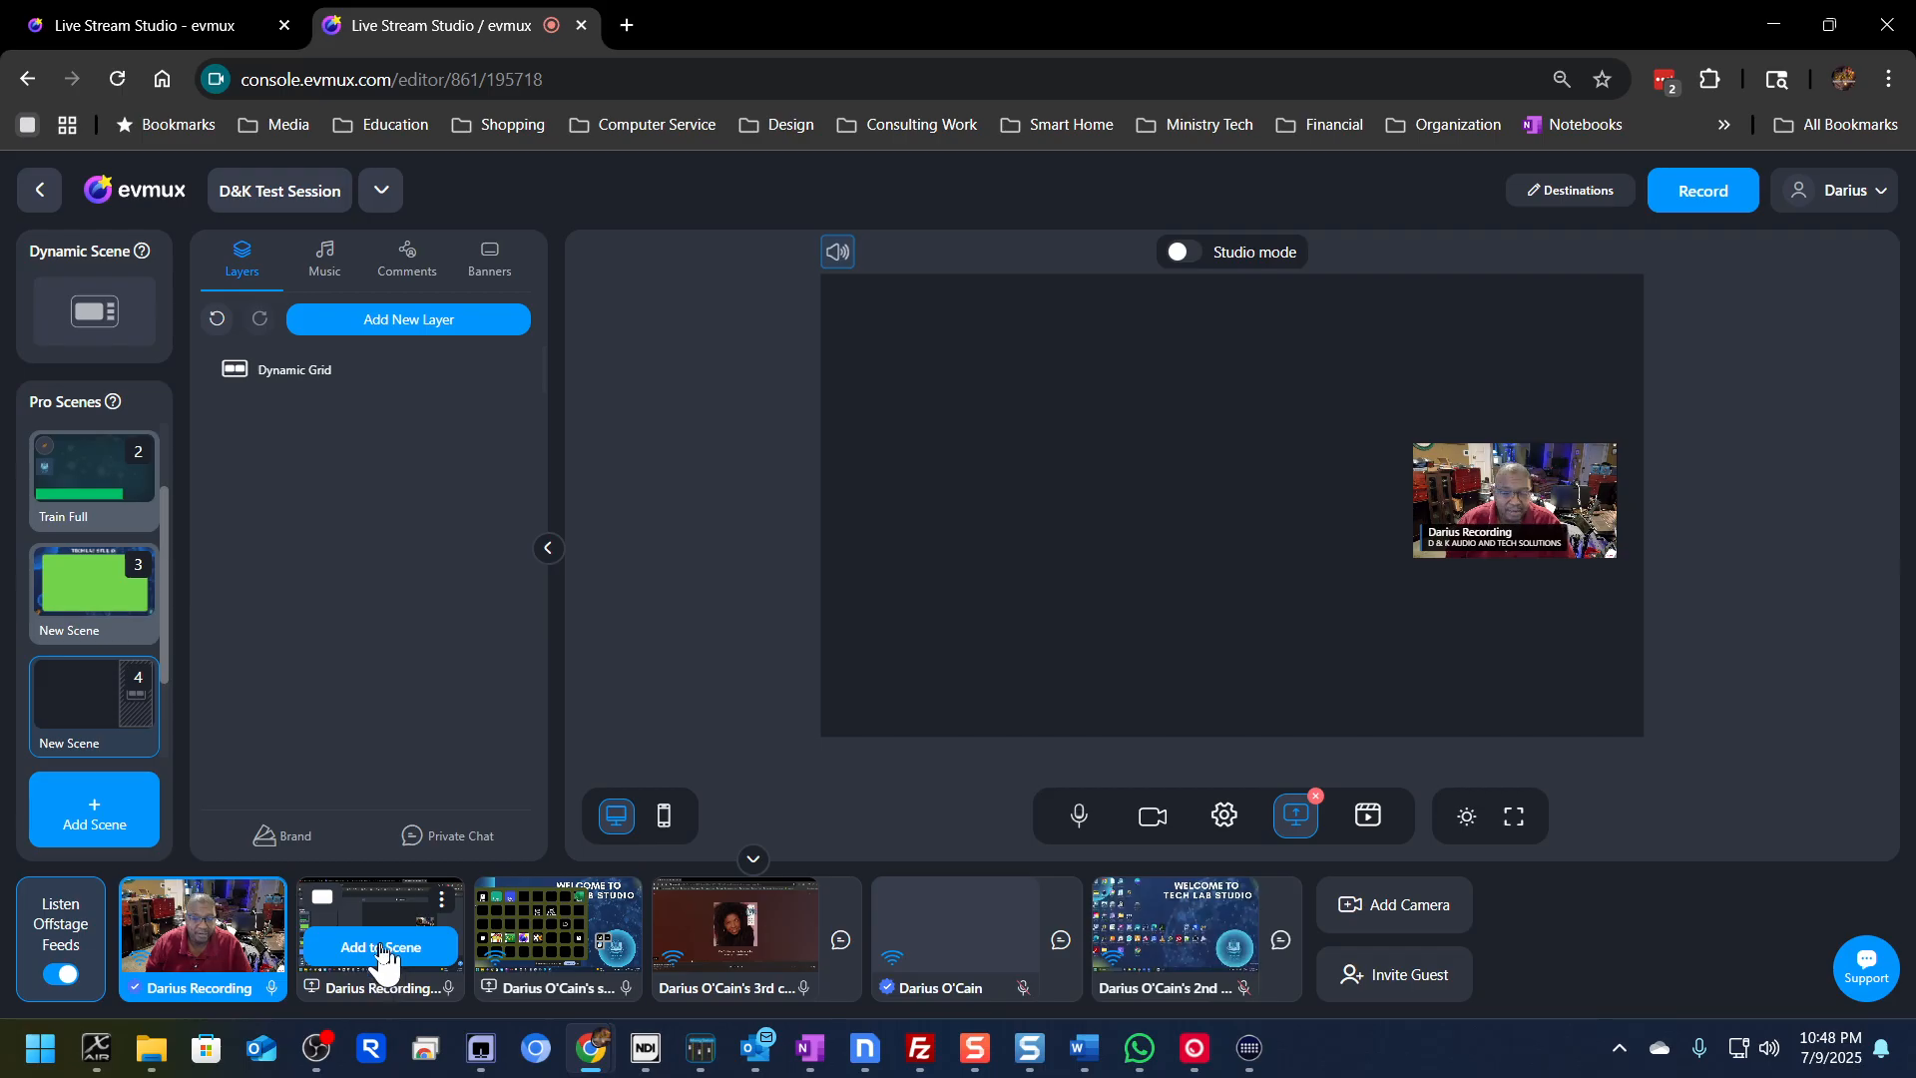
click(382, 948)
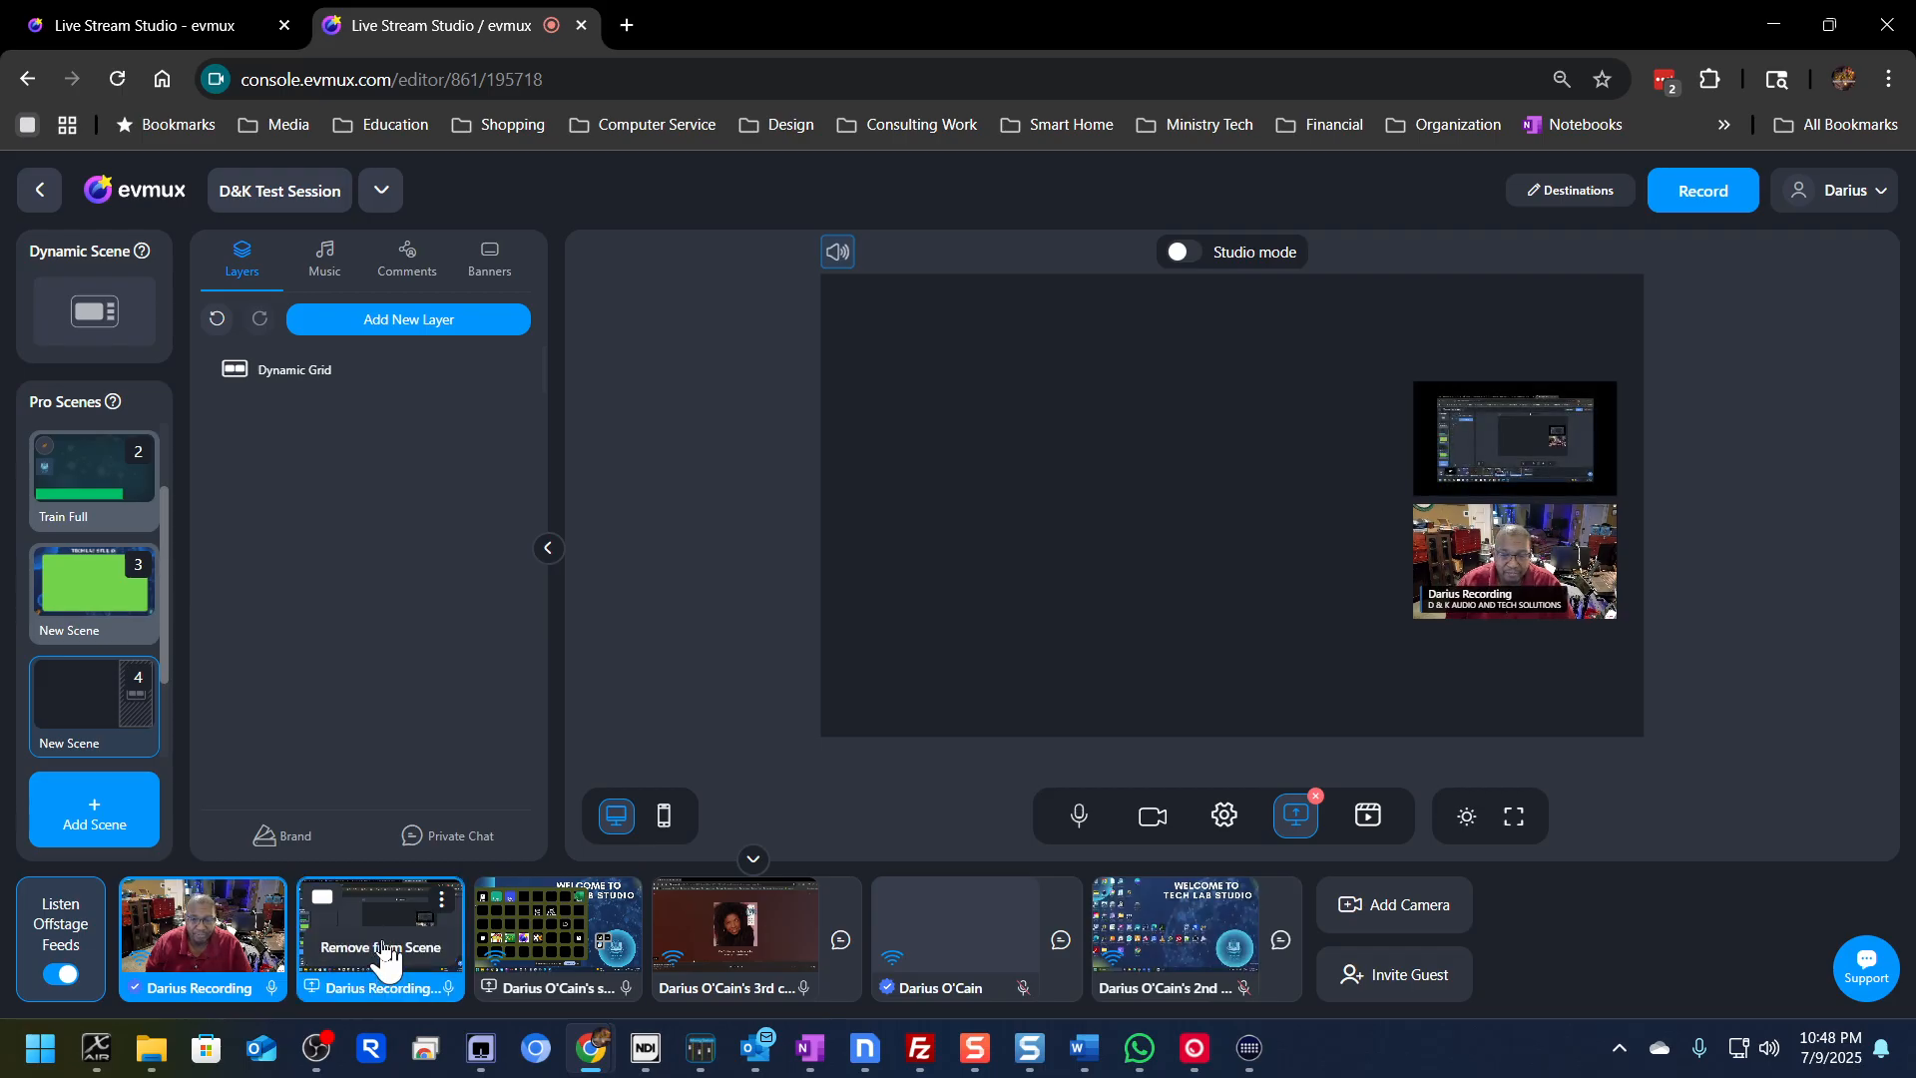
mouse_move(530, 958)
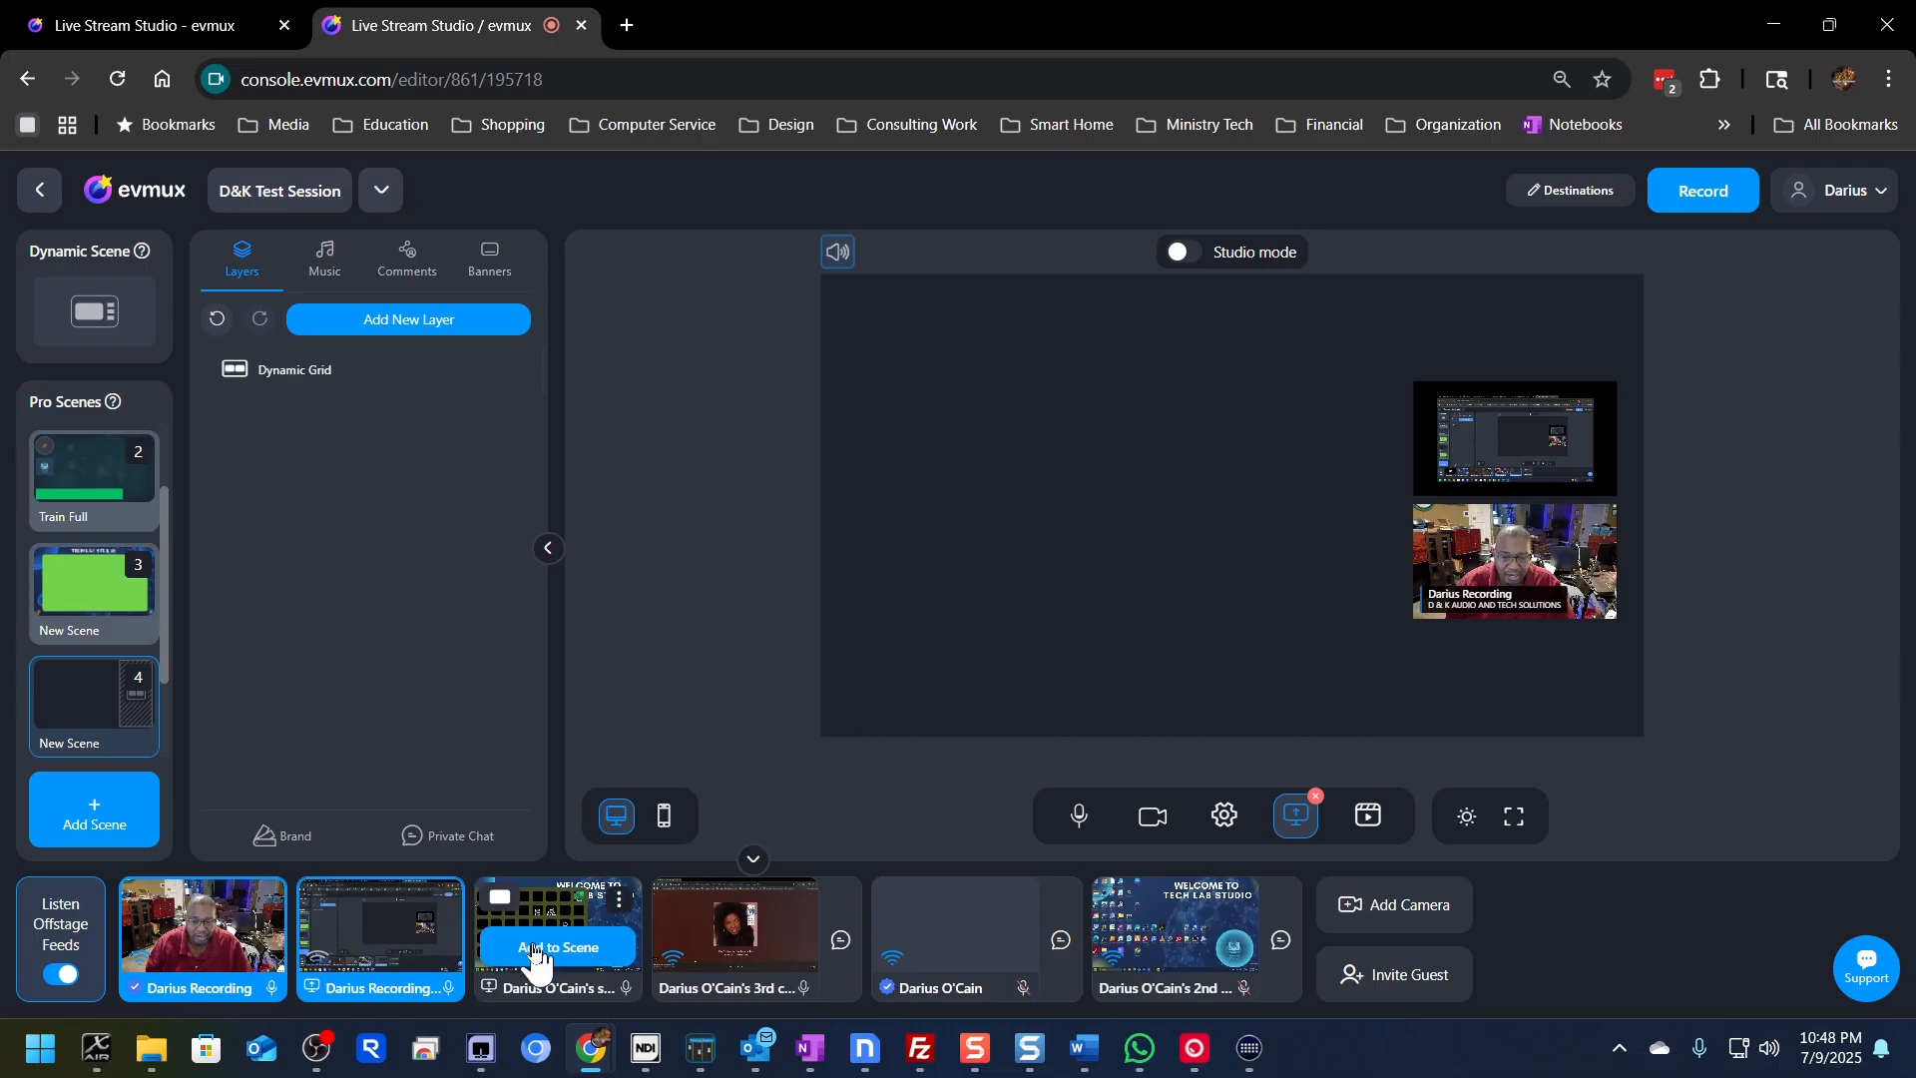
click(537, 948)
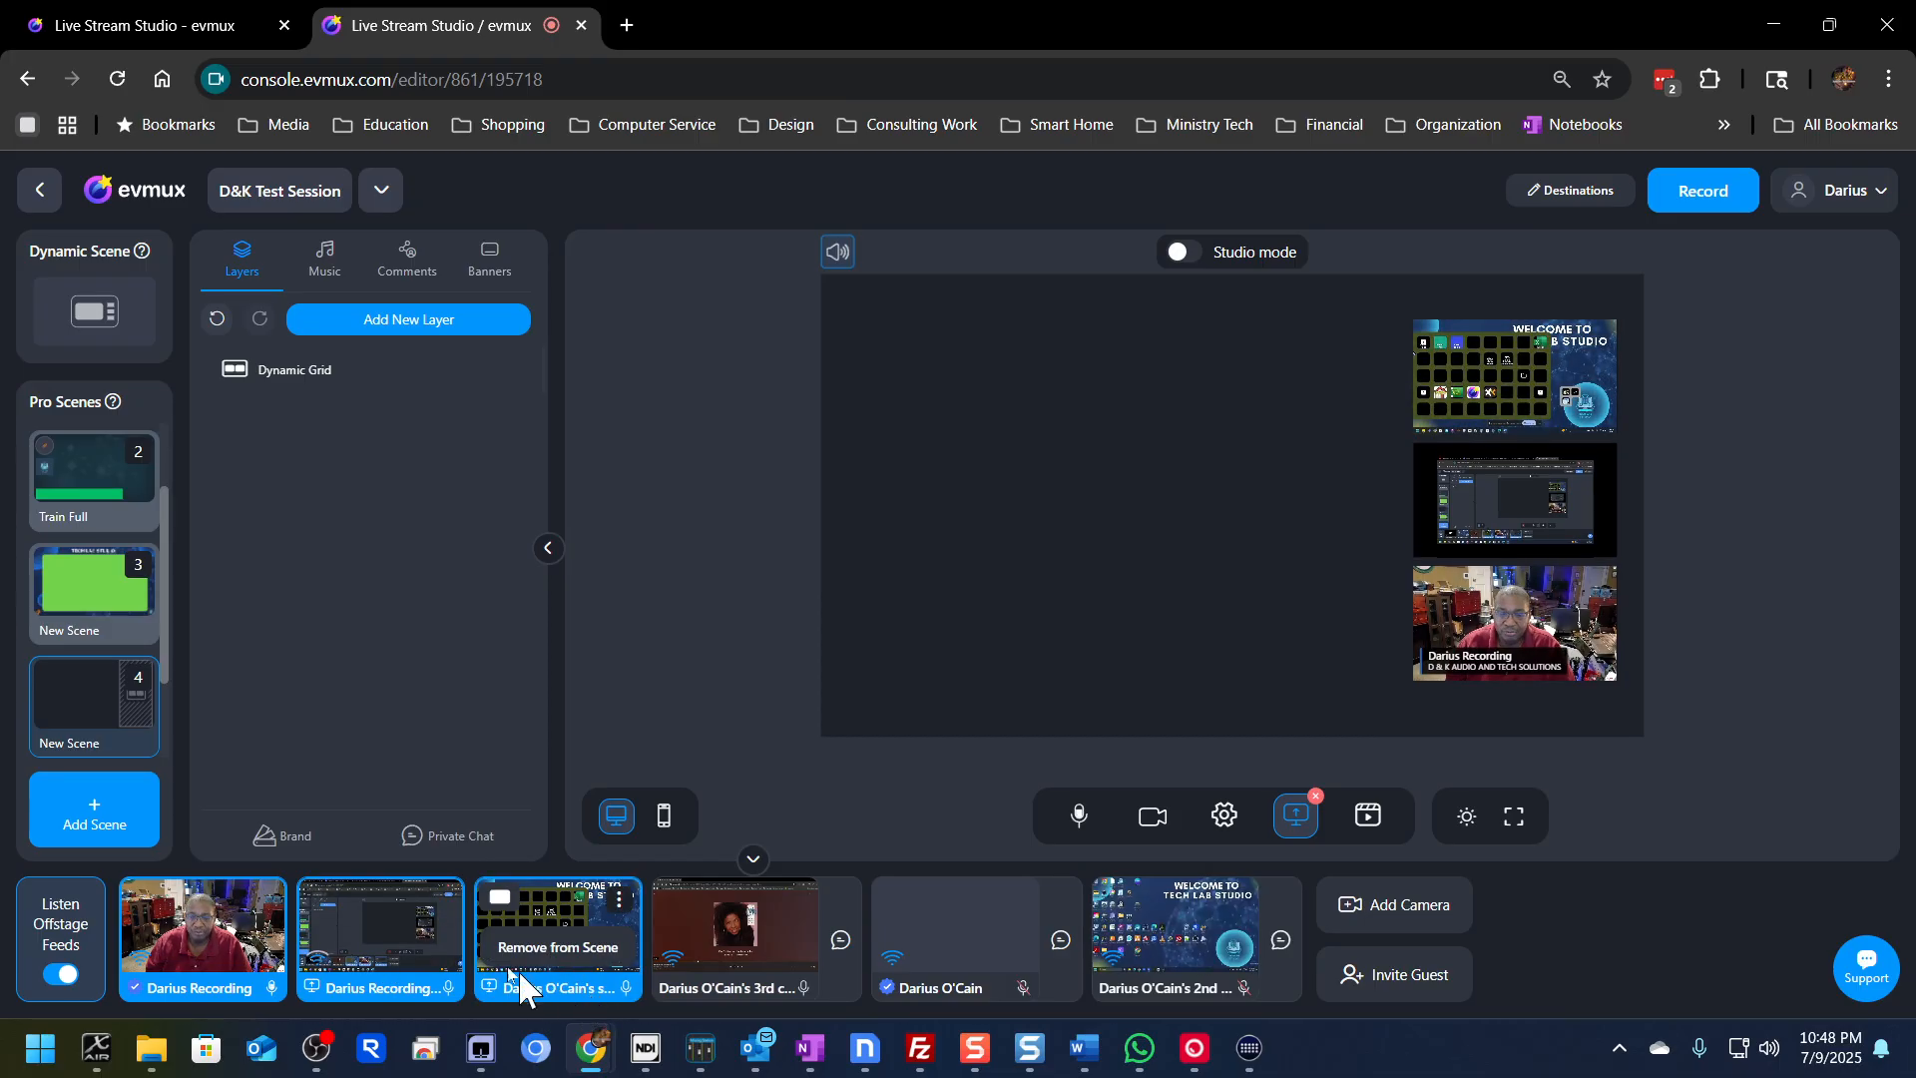
mouse_move(793, 960)
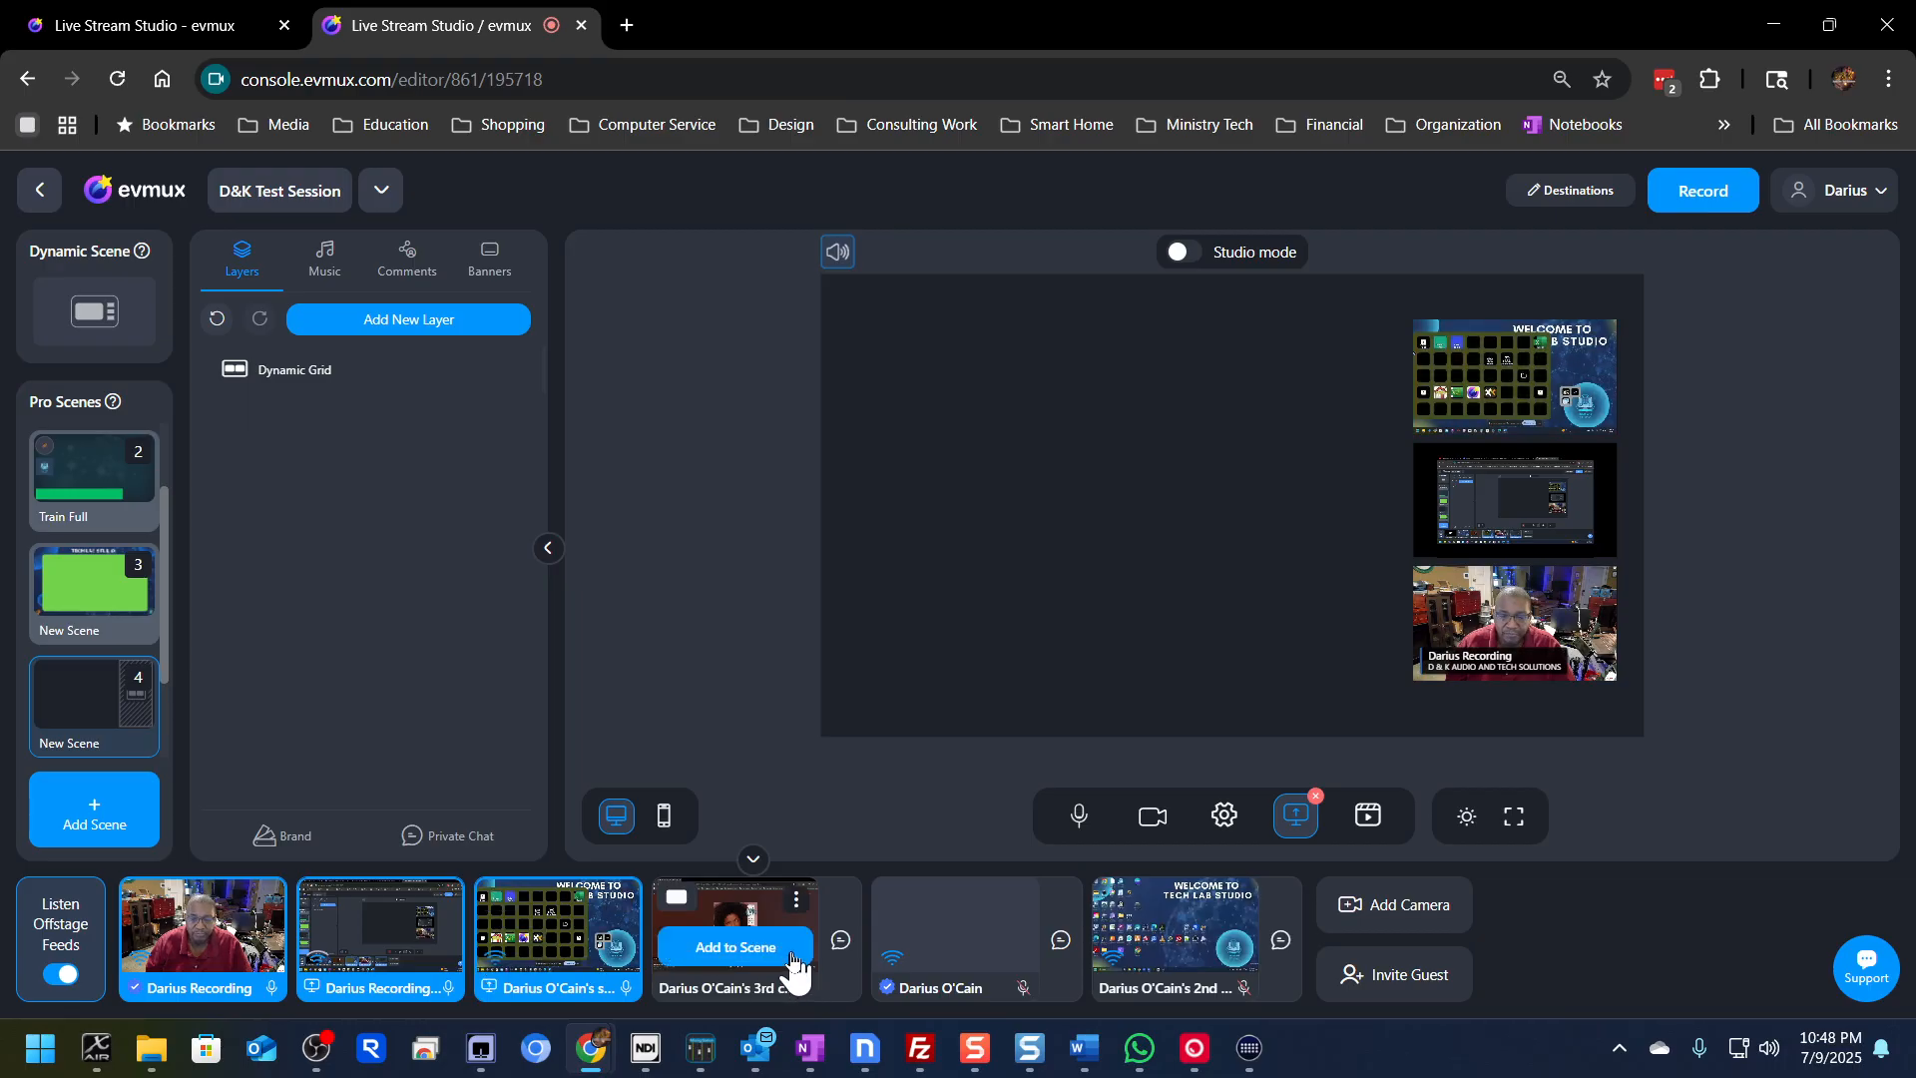
click(735, 947)
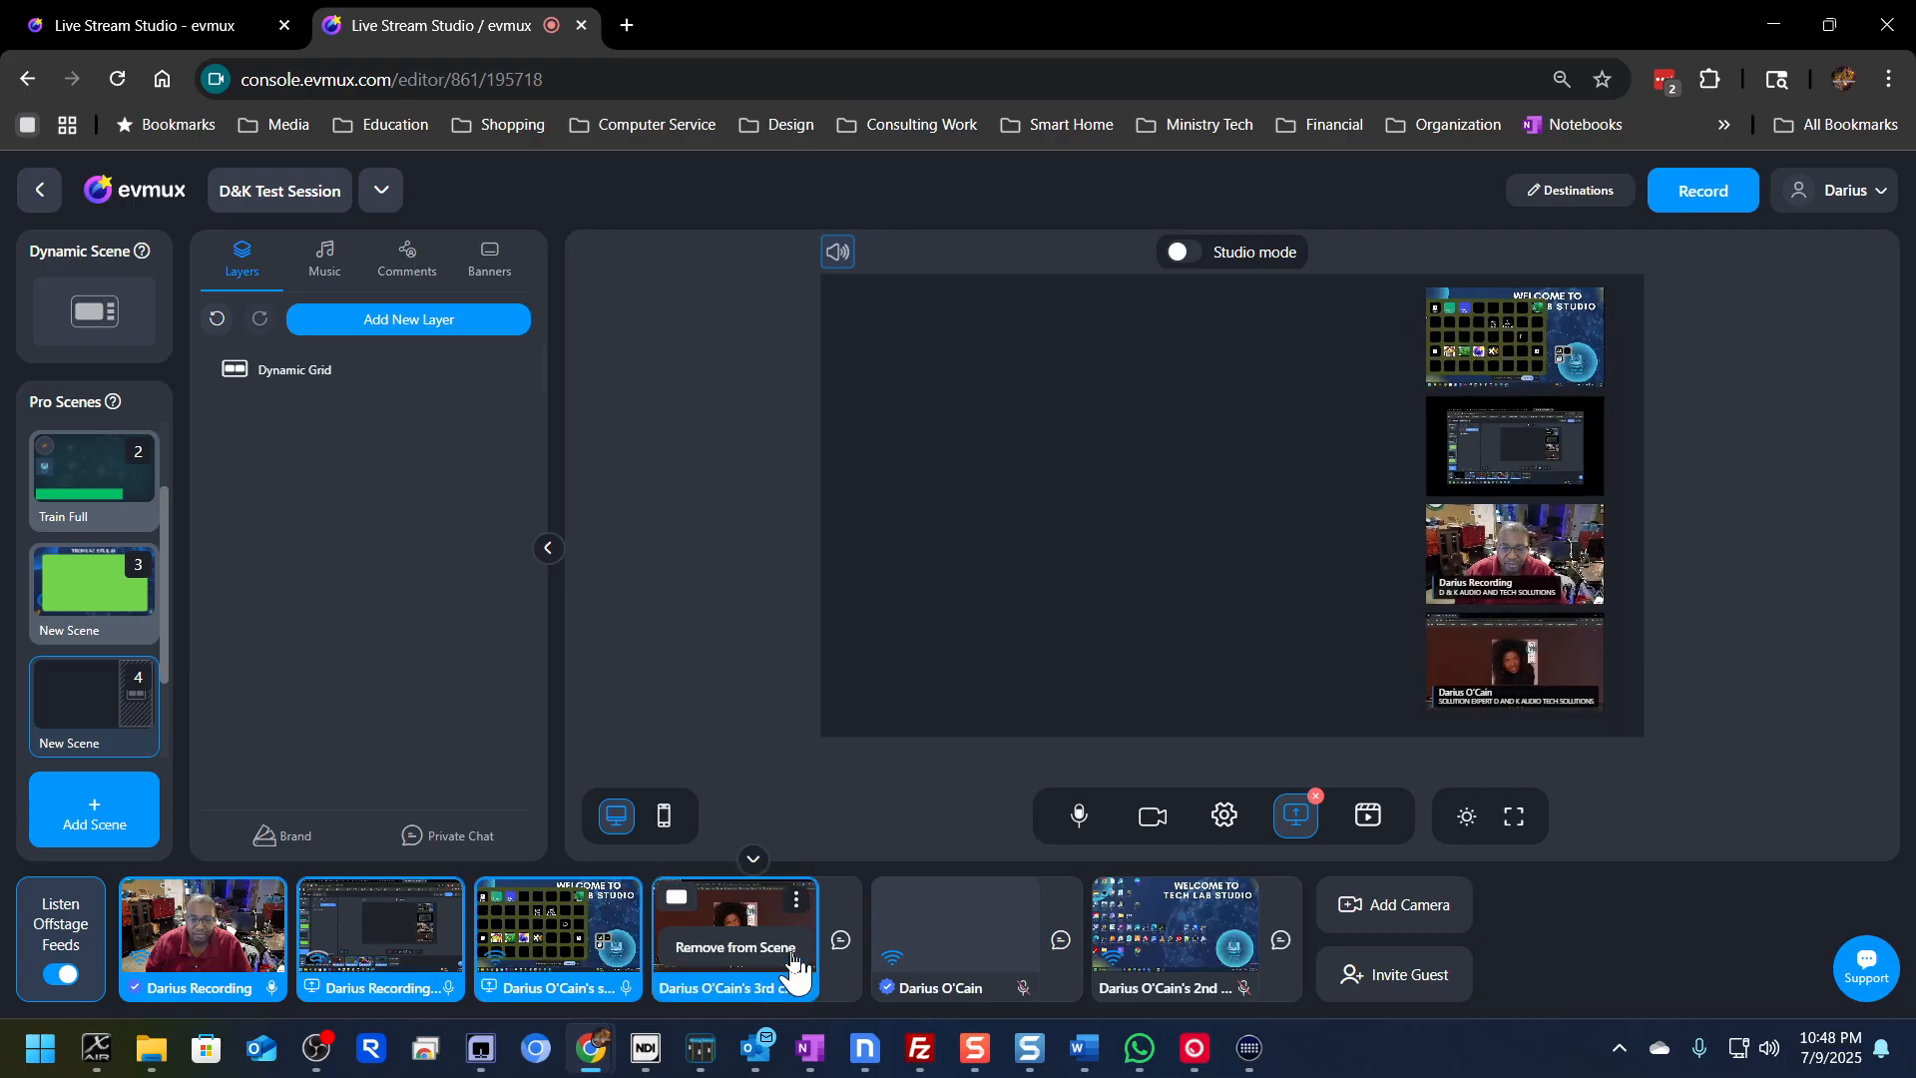
mouse_move(975, 960)
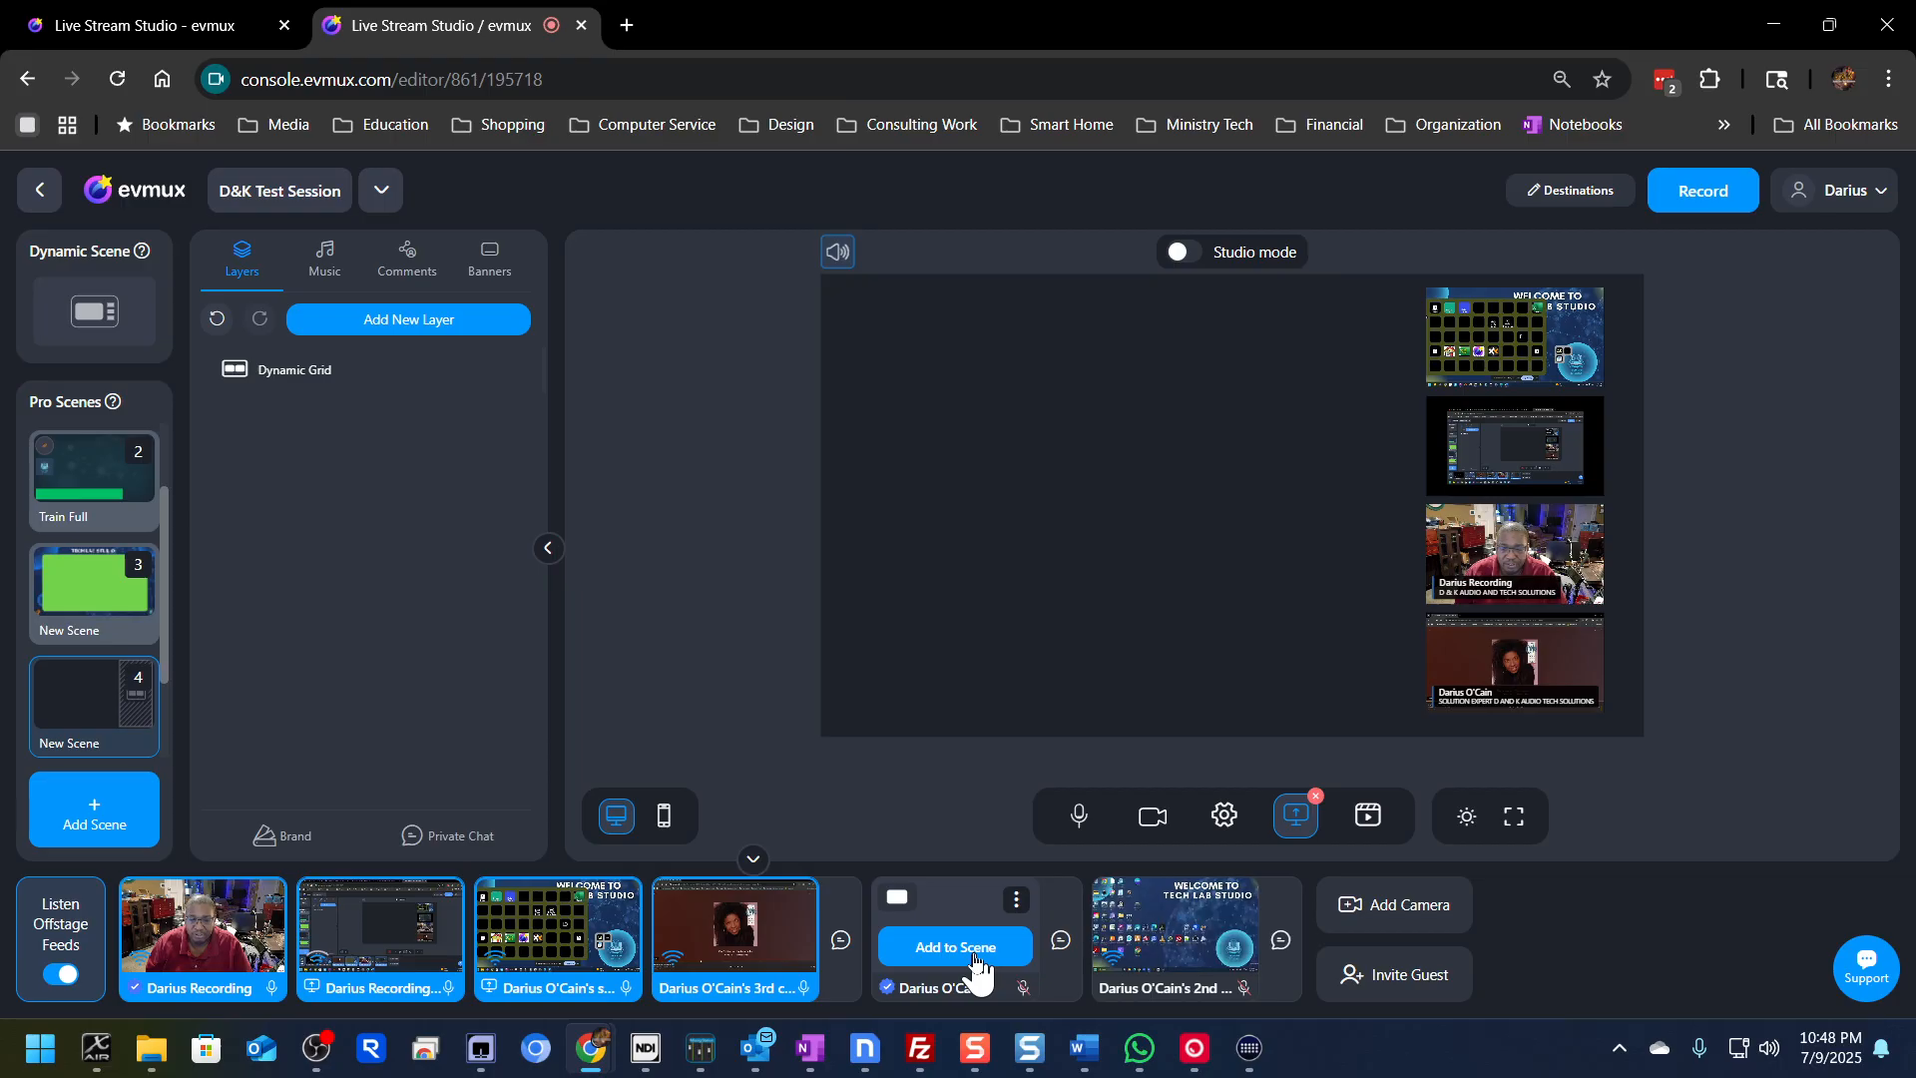
click(975, 953)
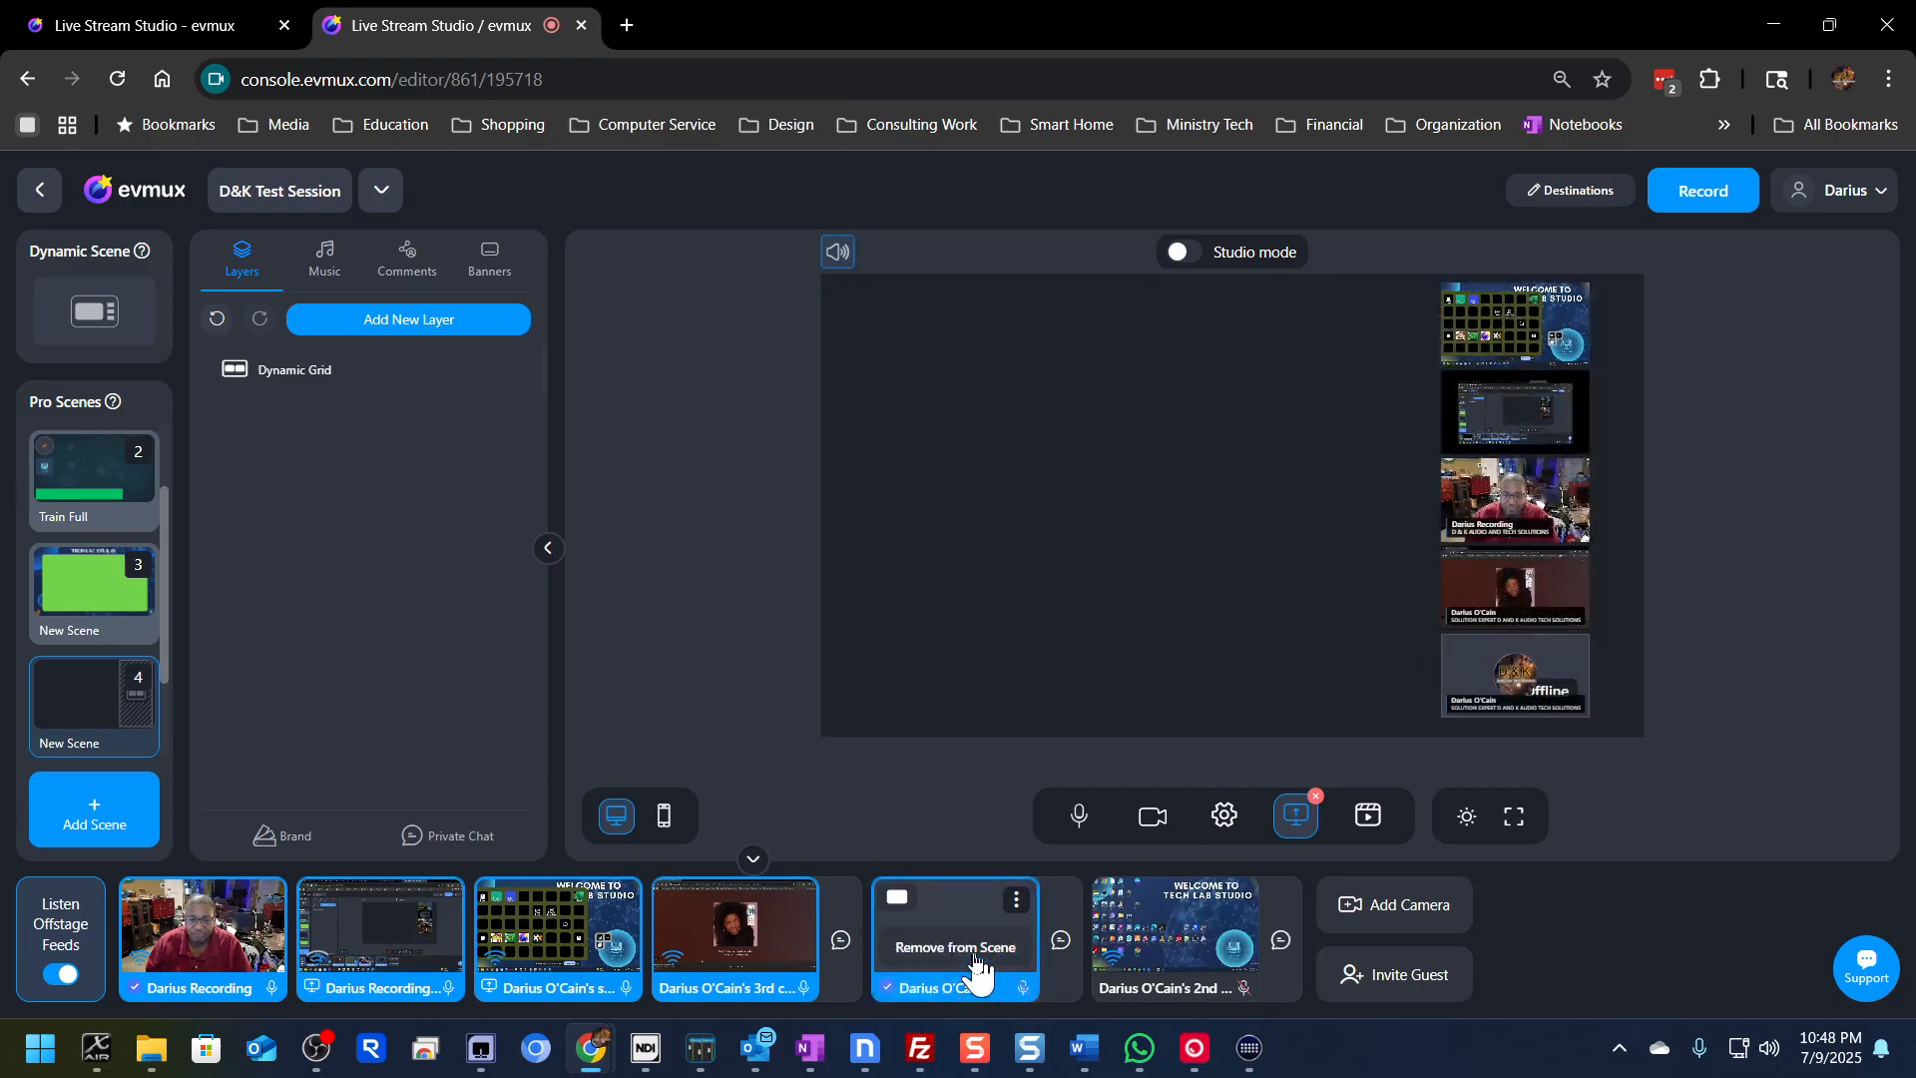
mouse_move(1182, 957)
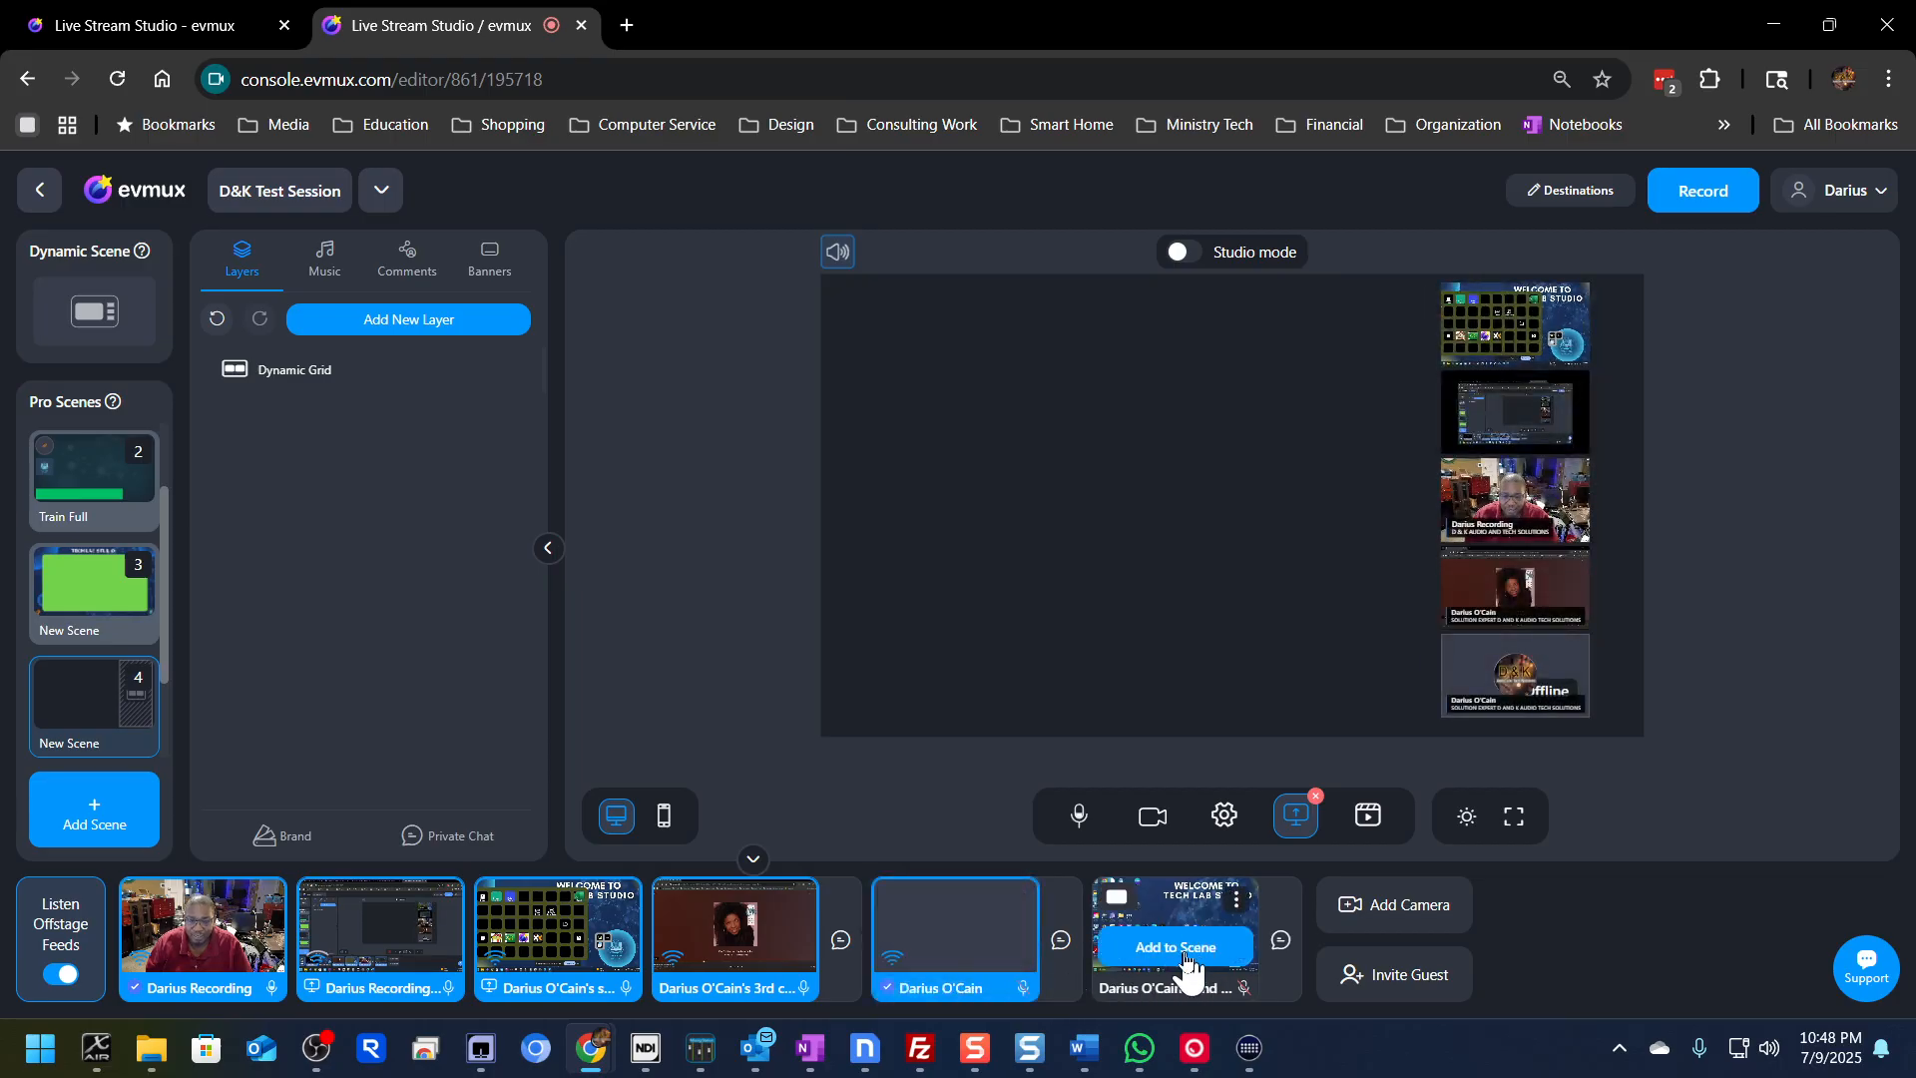
click(1184, 952)
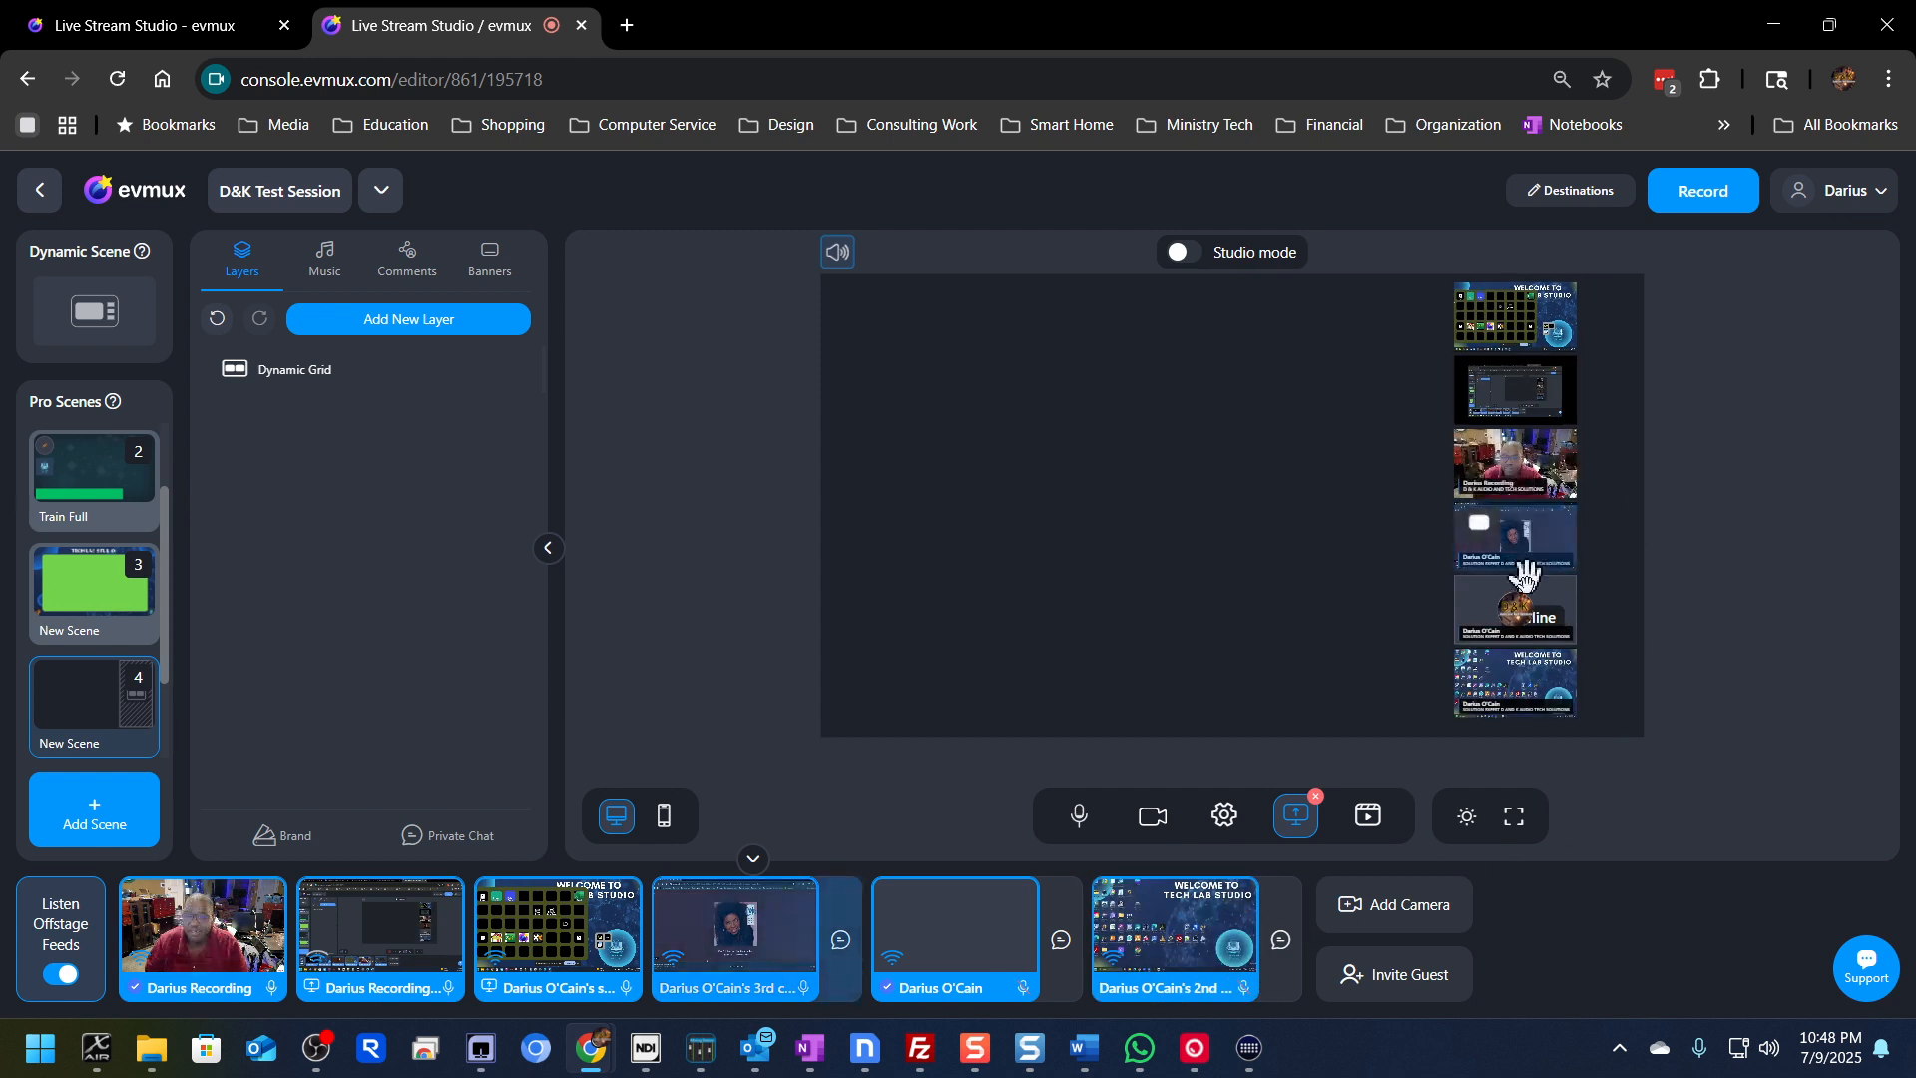
Step: Widen the dynamic grid toward the canvas centre so the feeds arrange in two columns of three
click(1548, 521)
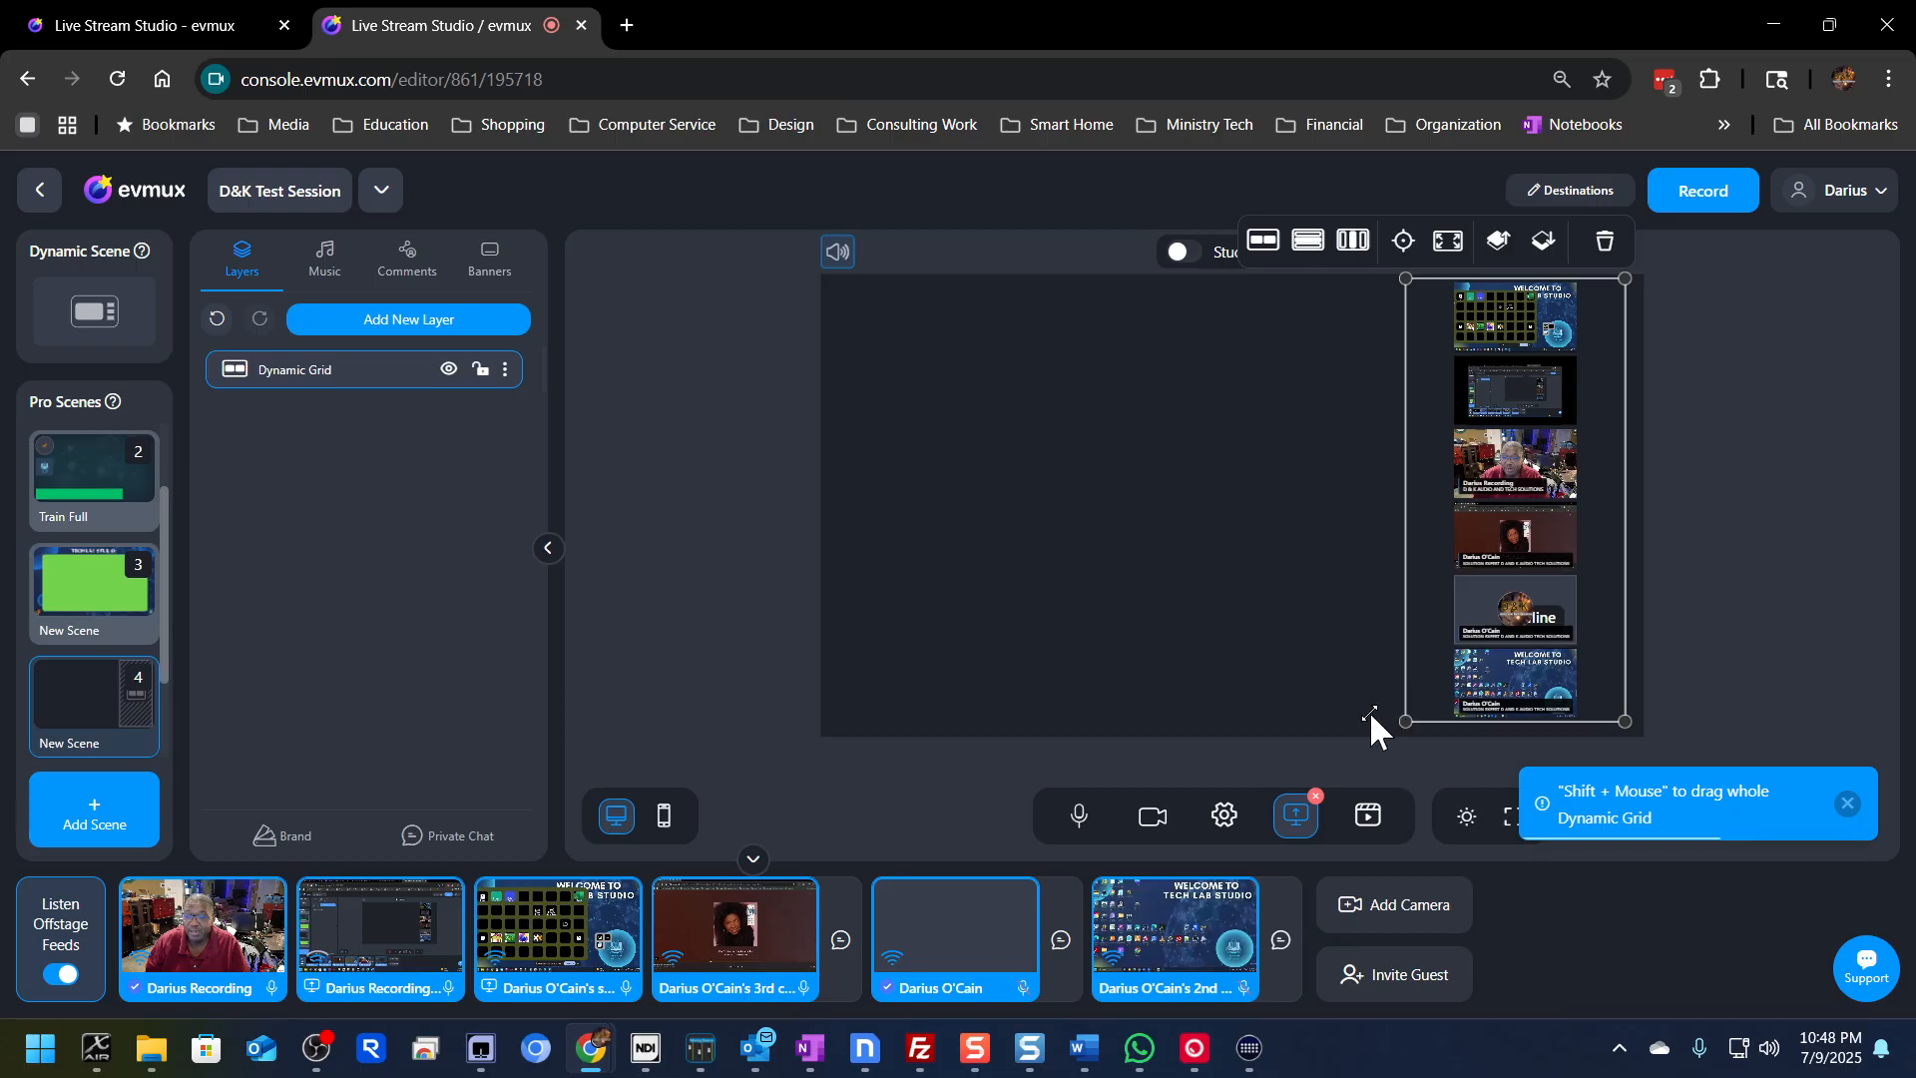
drag(1372, 715, 1308, 715)
mouse_move(1434, 602)
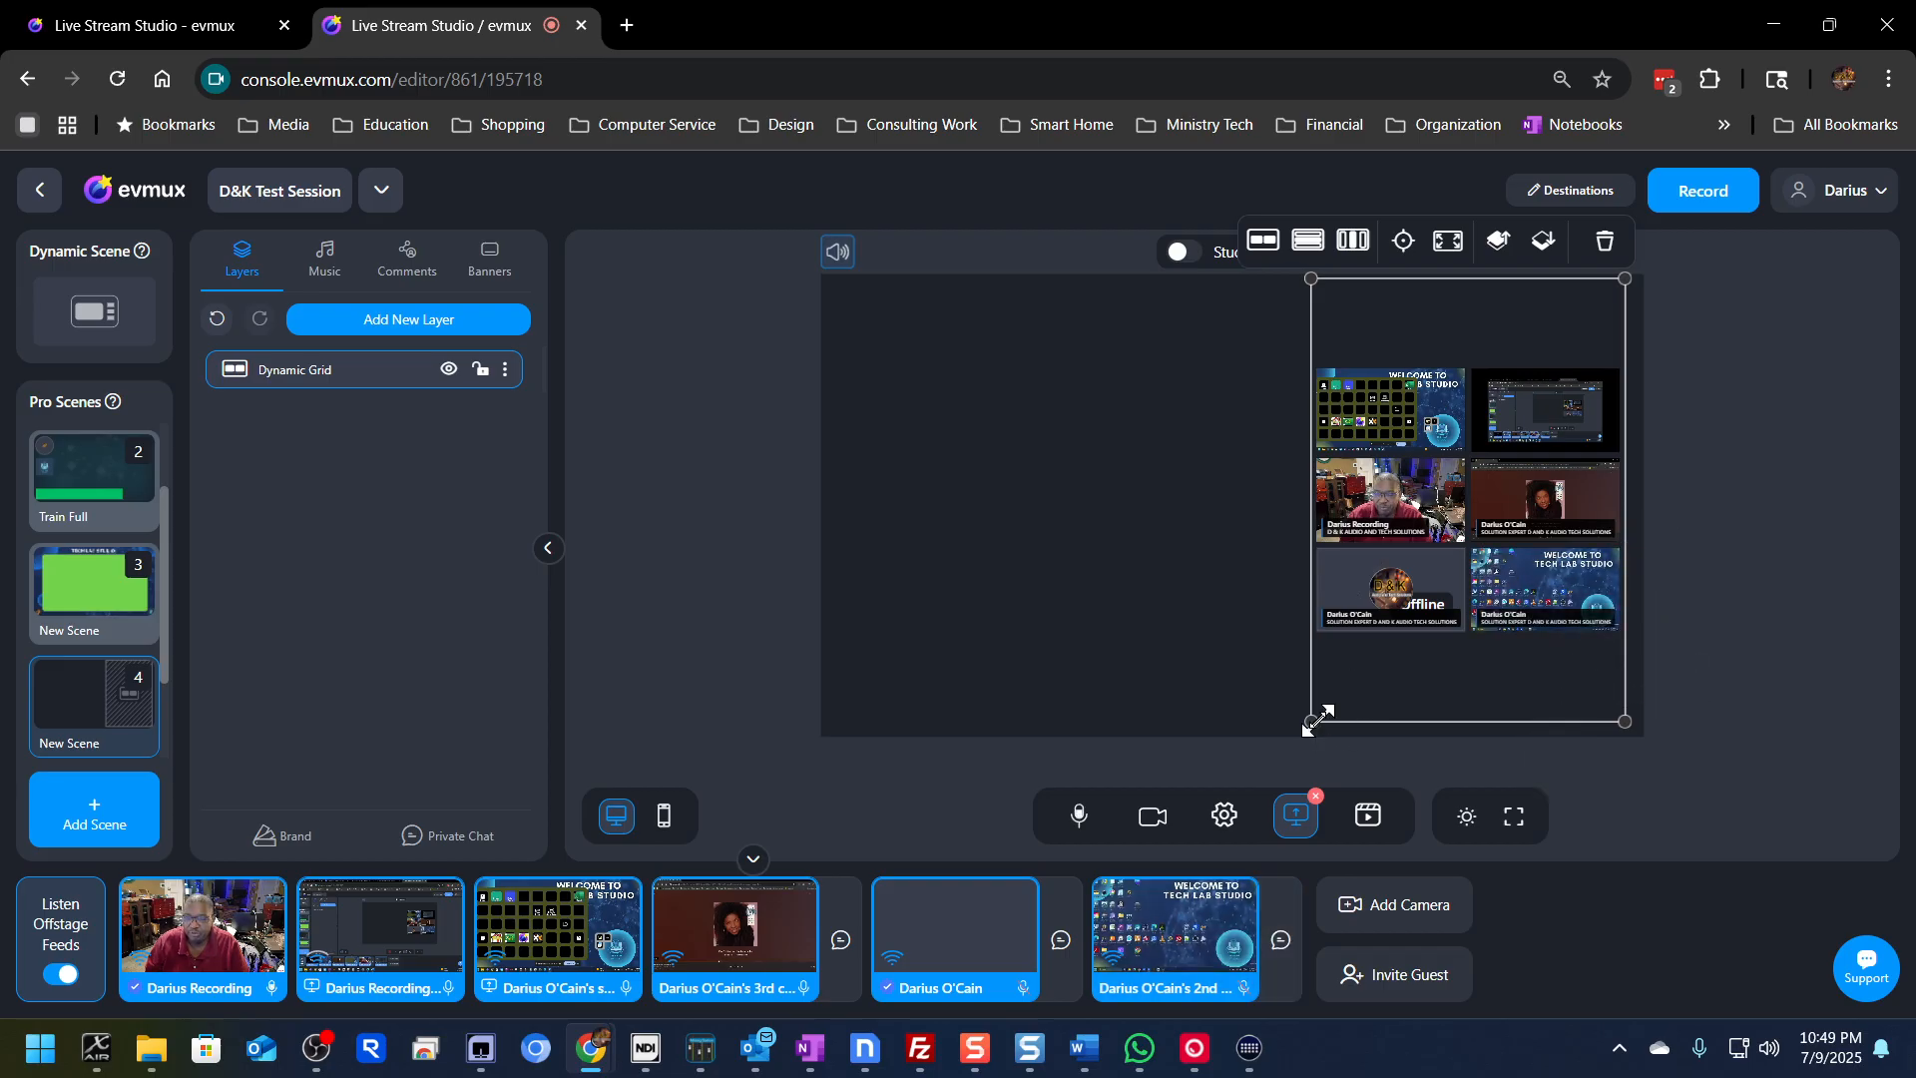
drag(1311, 721, 1325, 716)
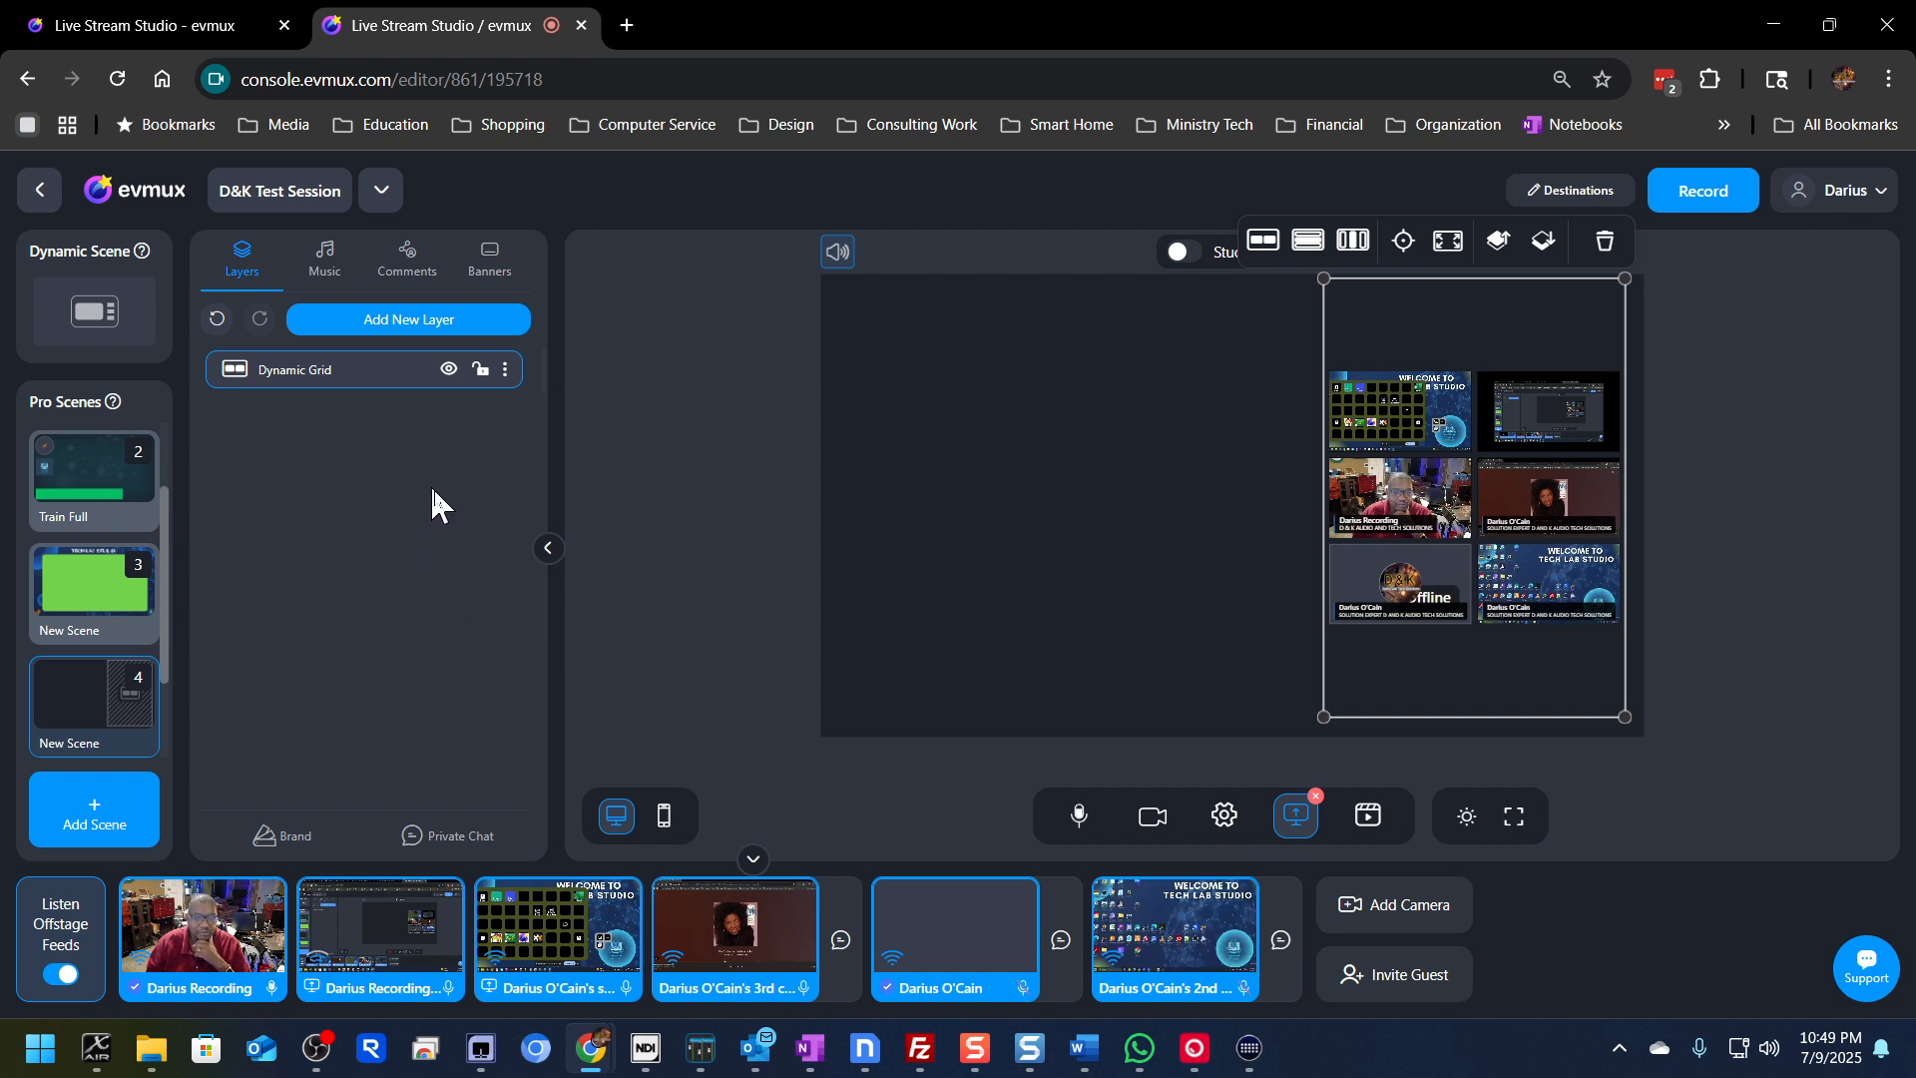
Step: Start a new slideshow layer and name it "Slide Test"
click(418, 333)
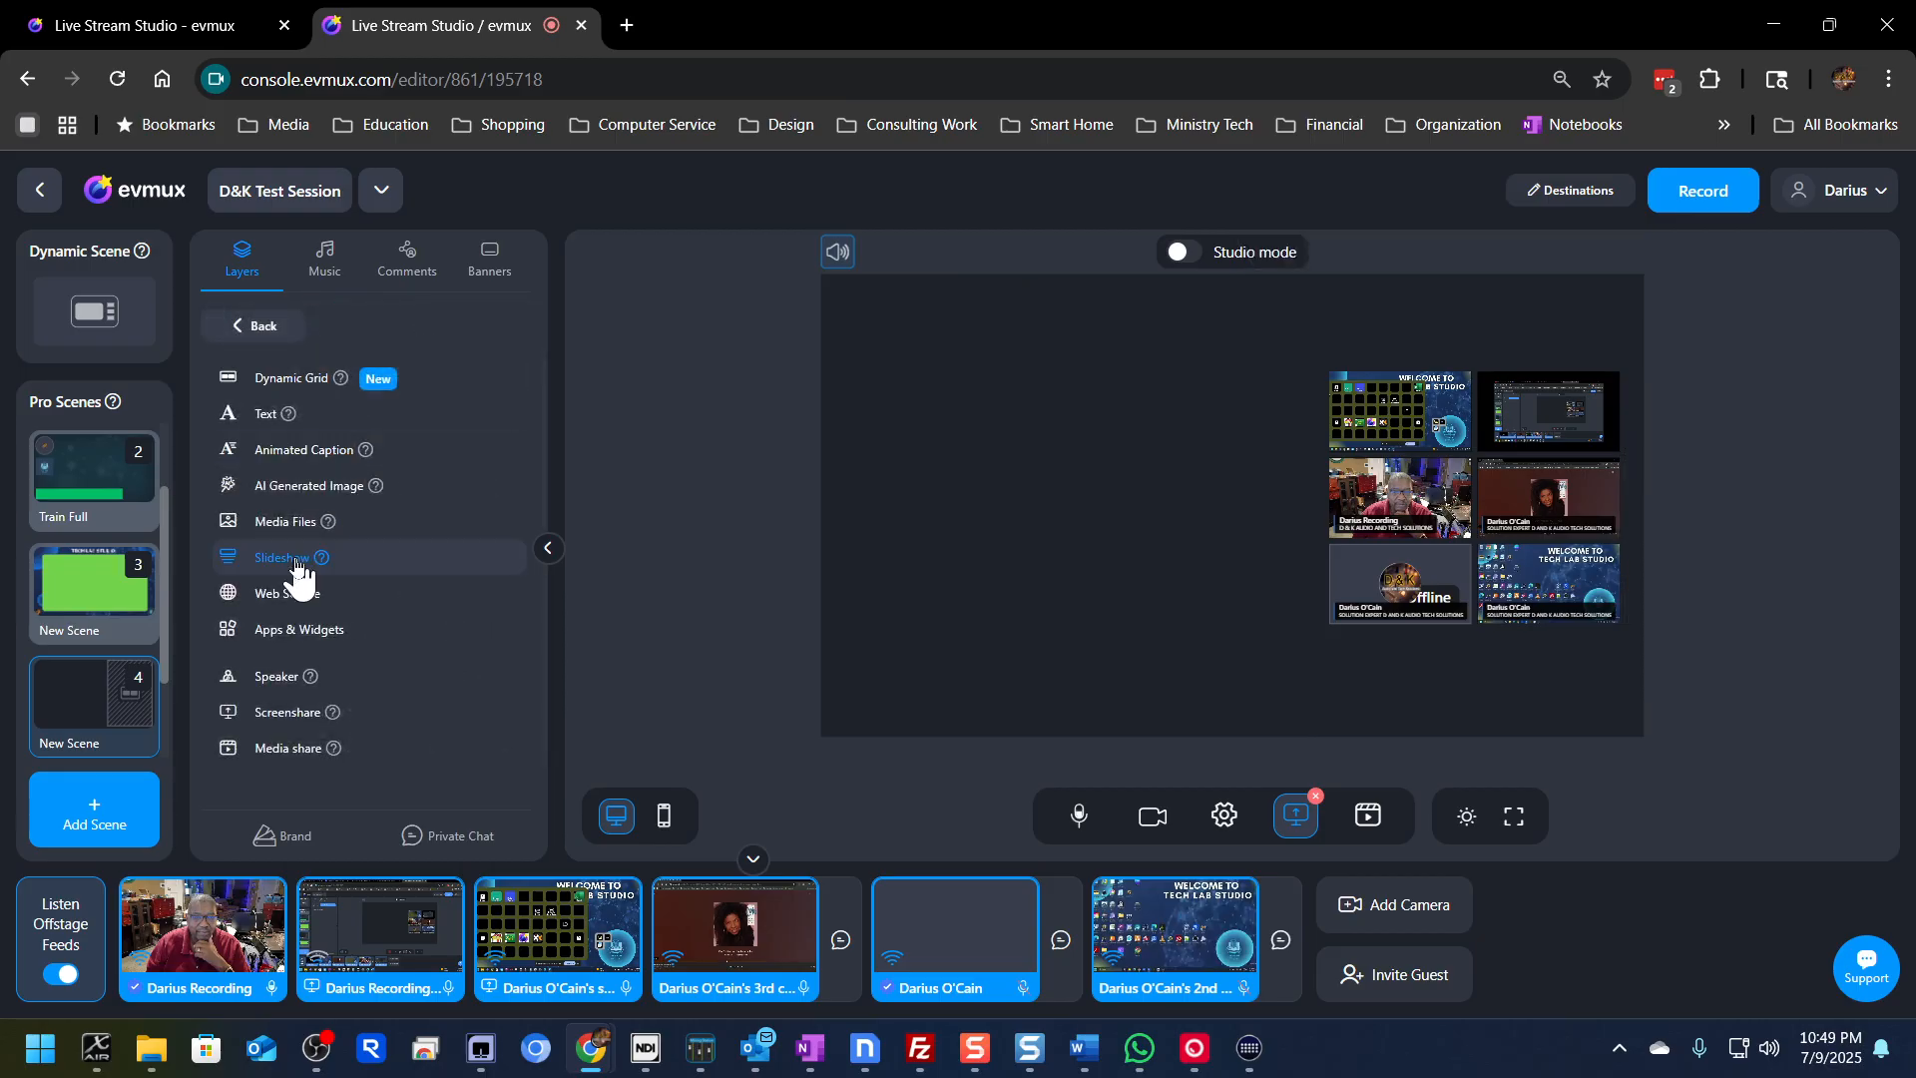
click(282, 558)
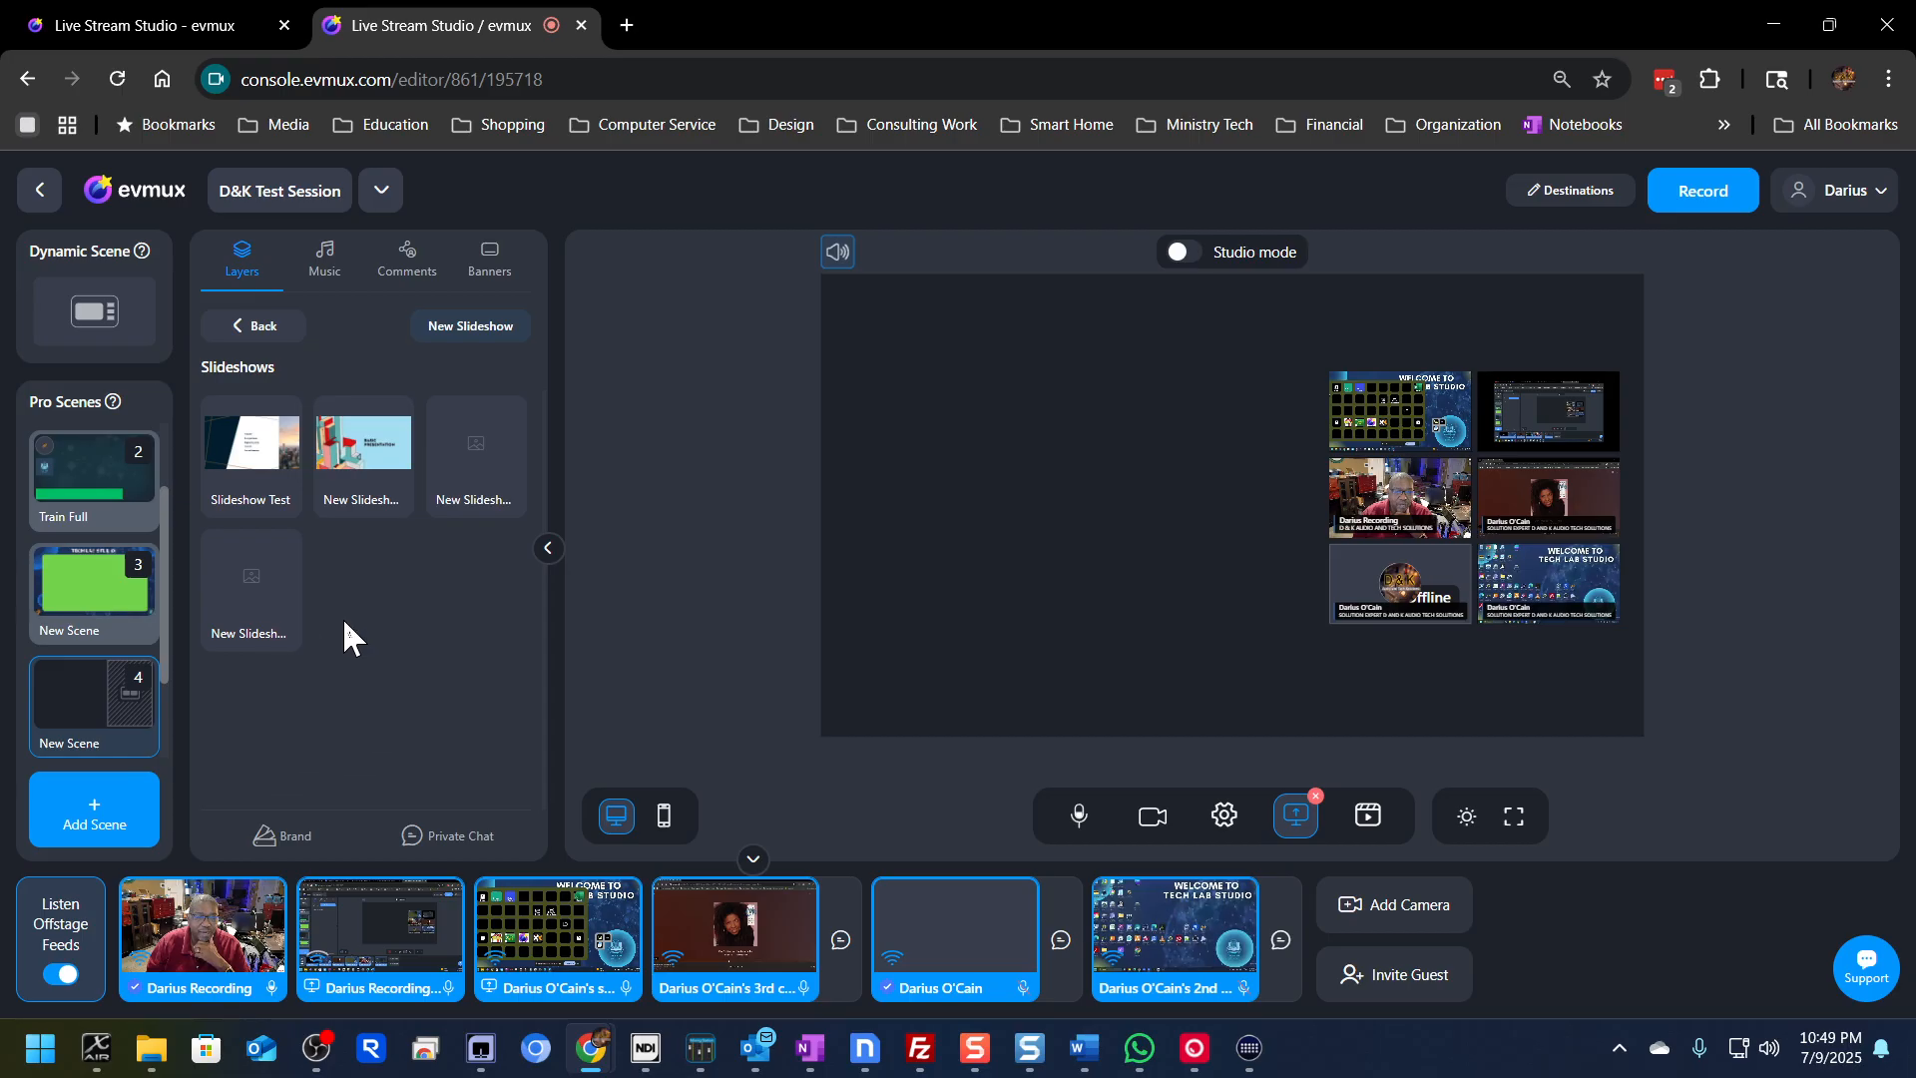
click(473, 344)
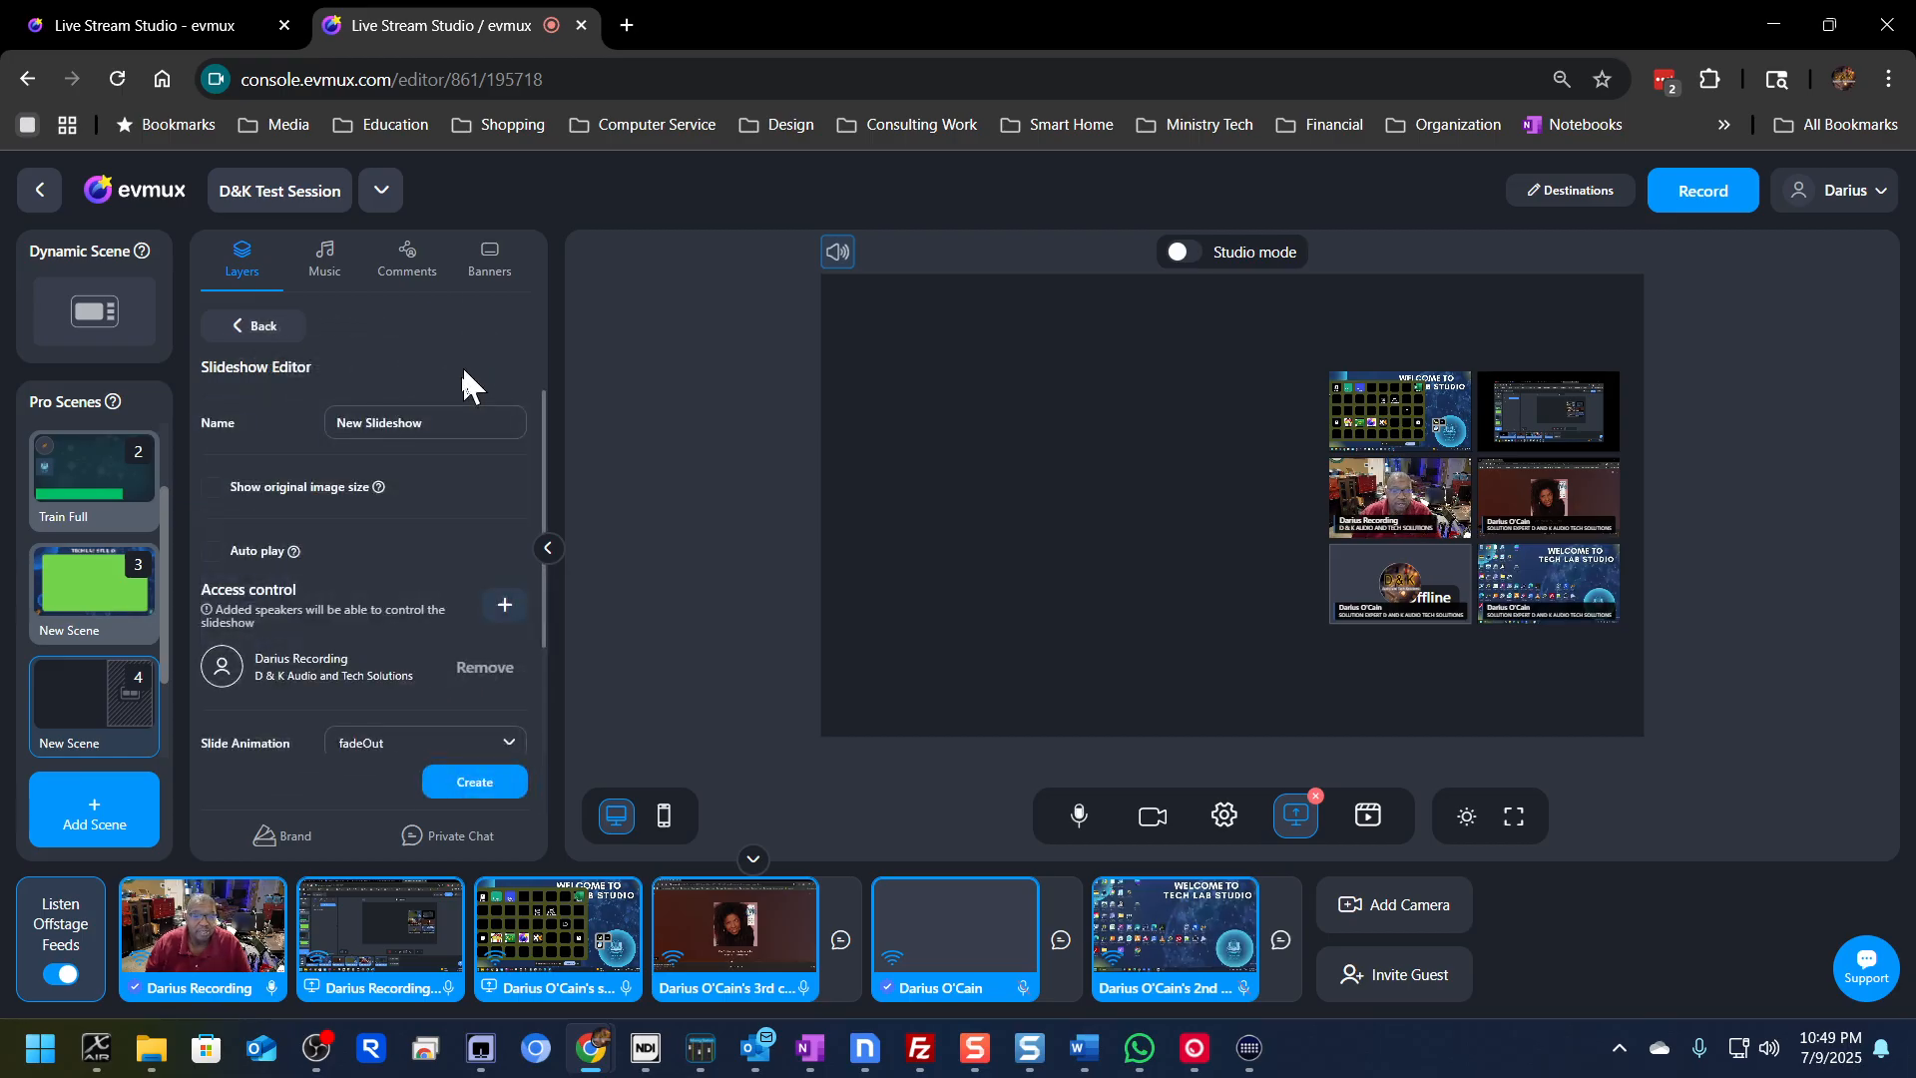
click(462, 419)
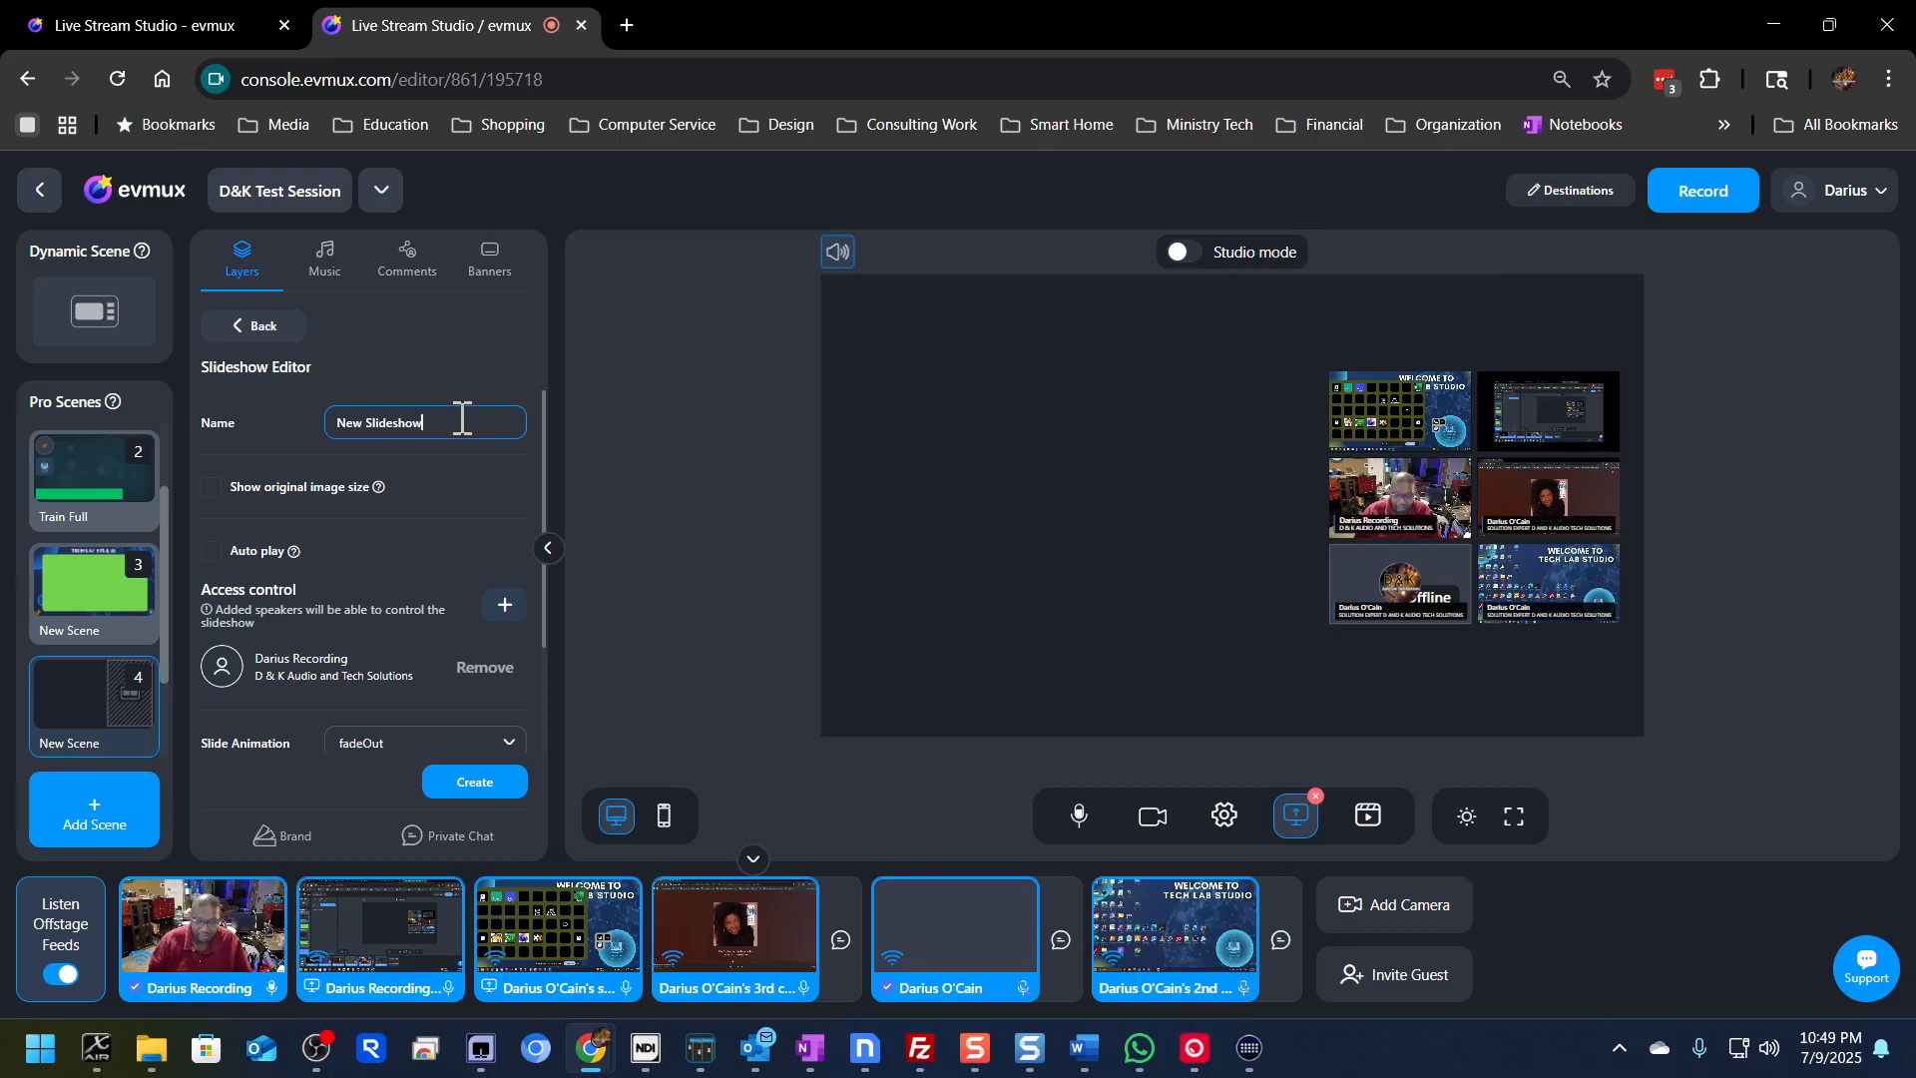
key(BackSpace)
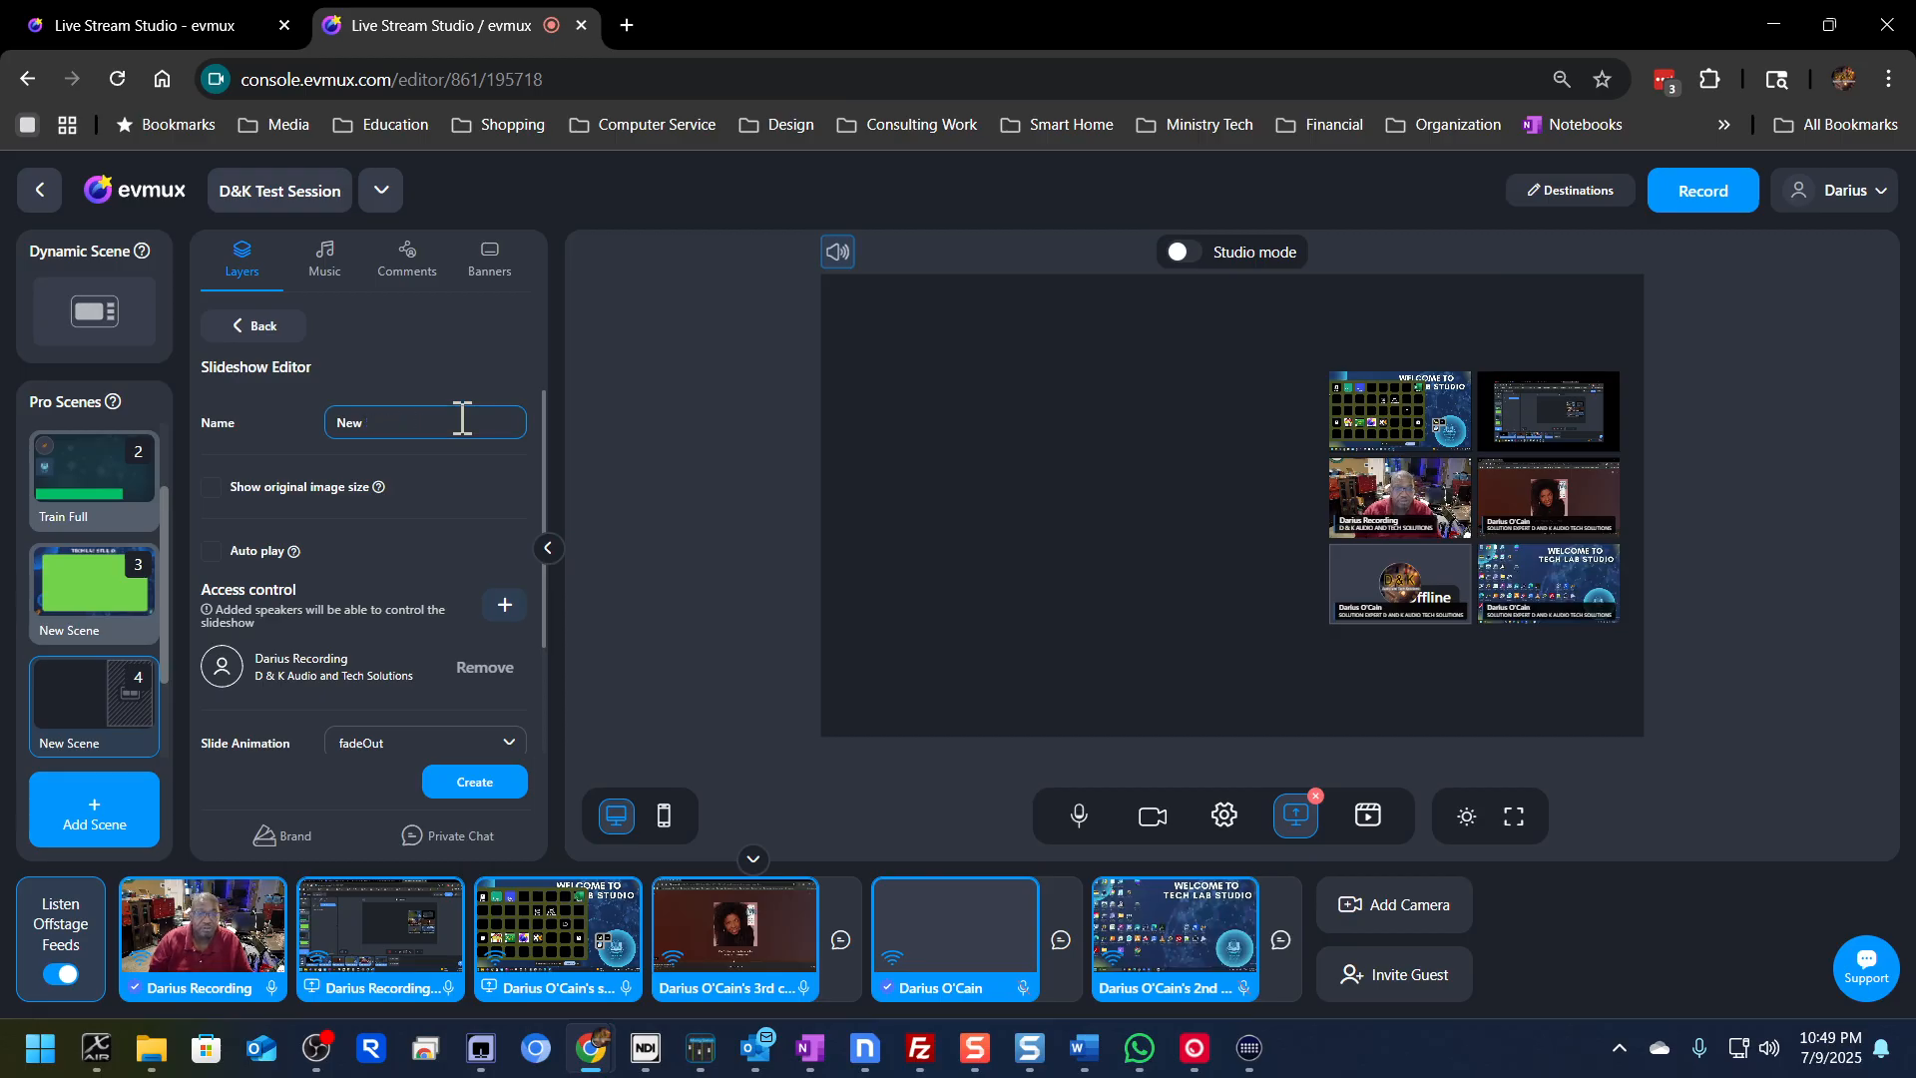
key(BackSpace)
key(BackSpace)
key(BackSpace)
key(BackSpace)
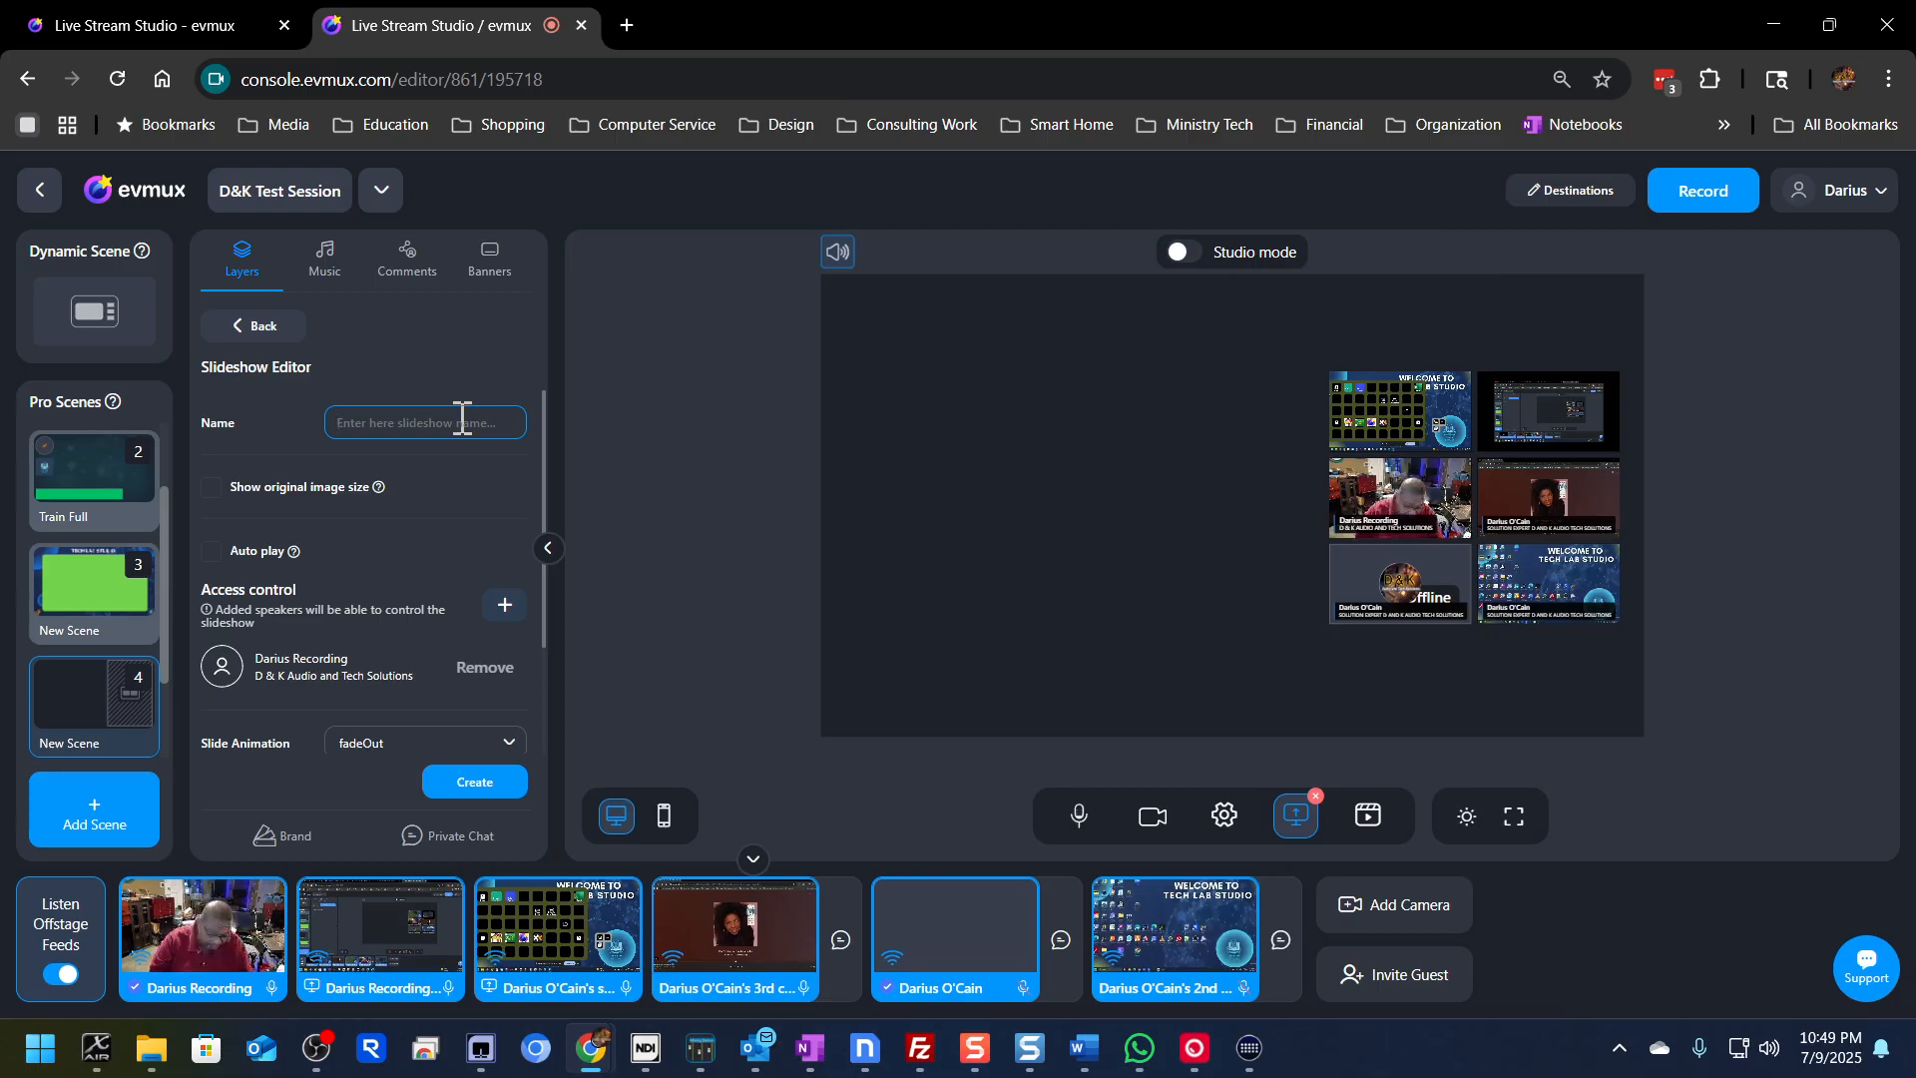
text(Sli)
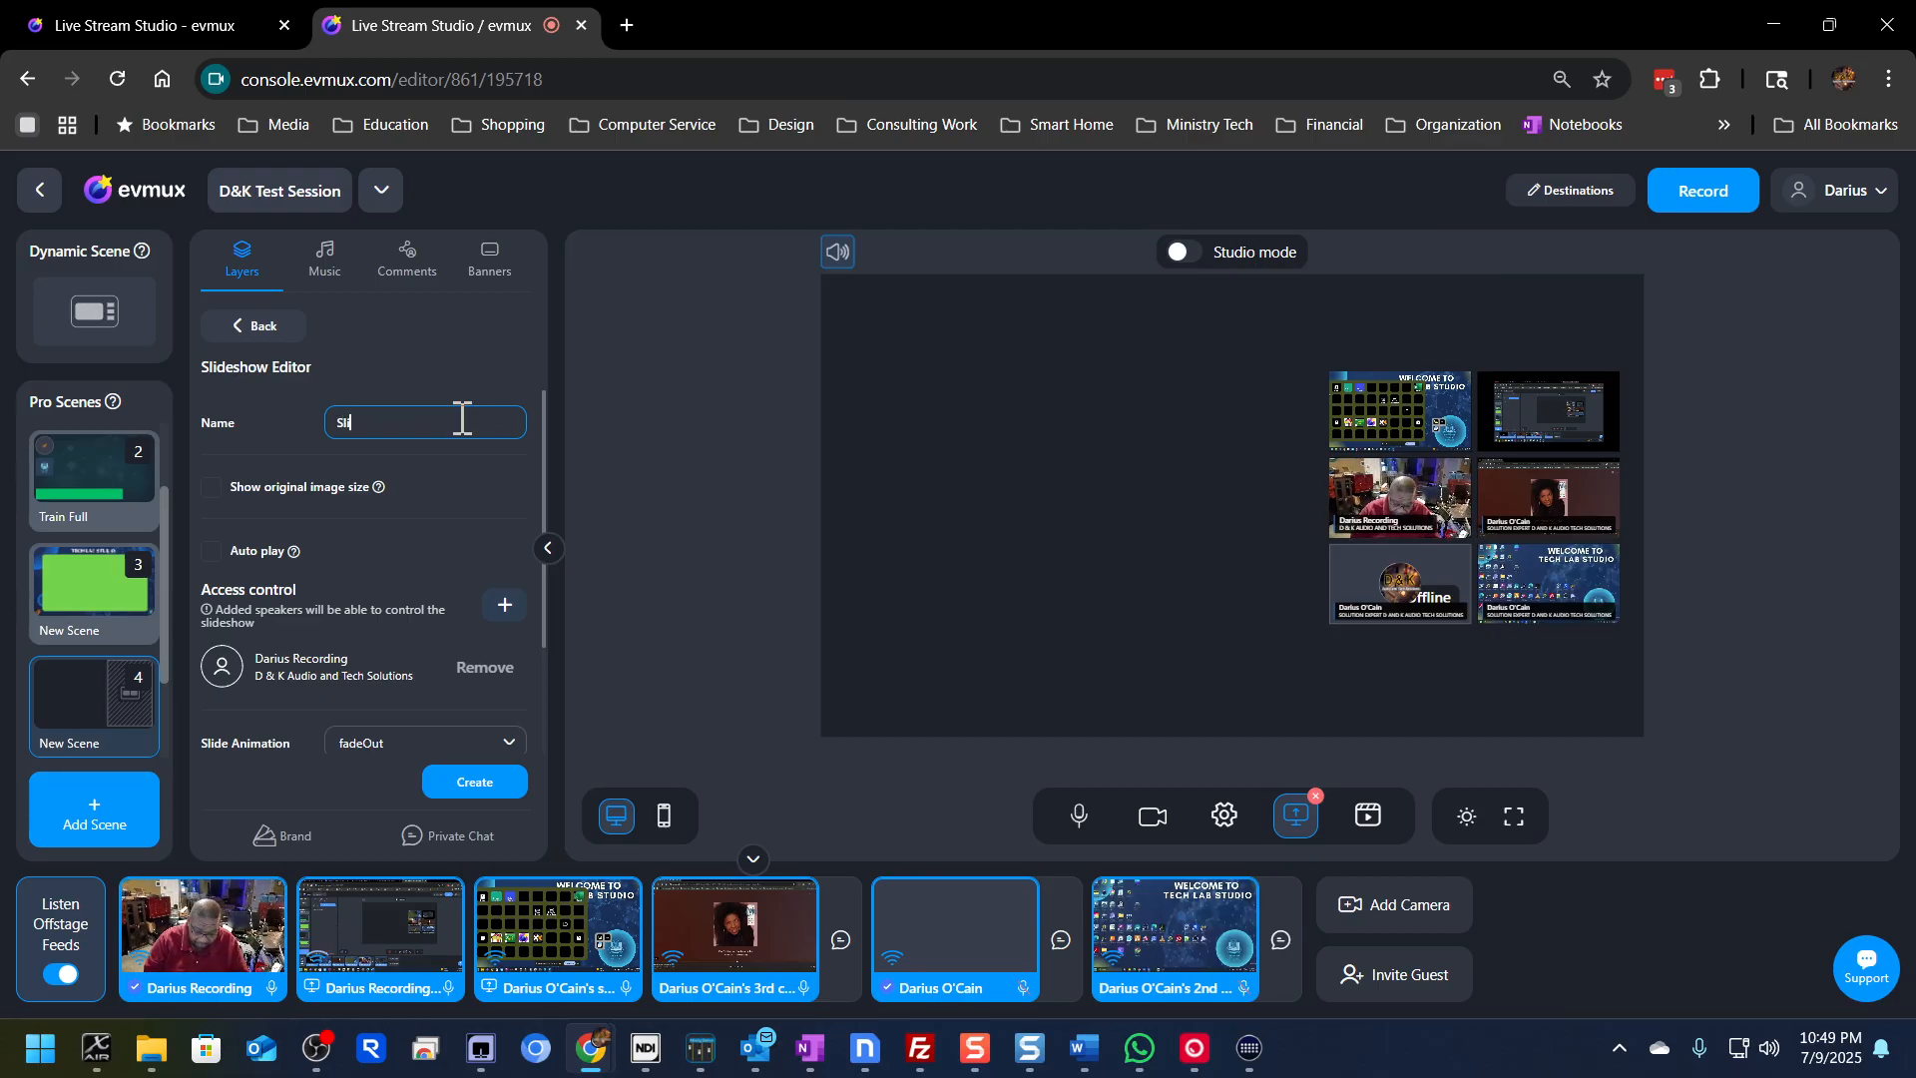
text(de)
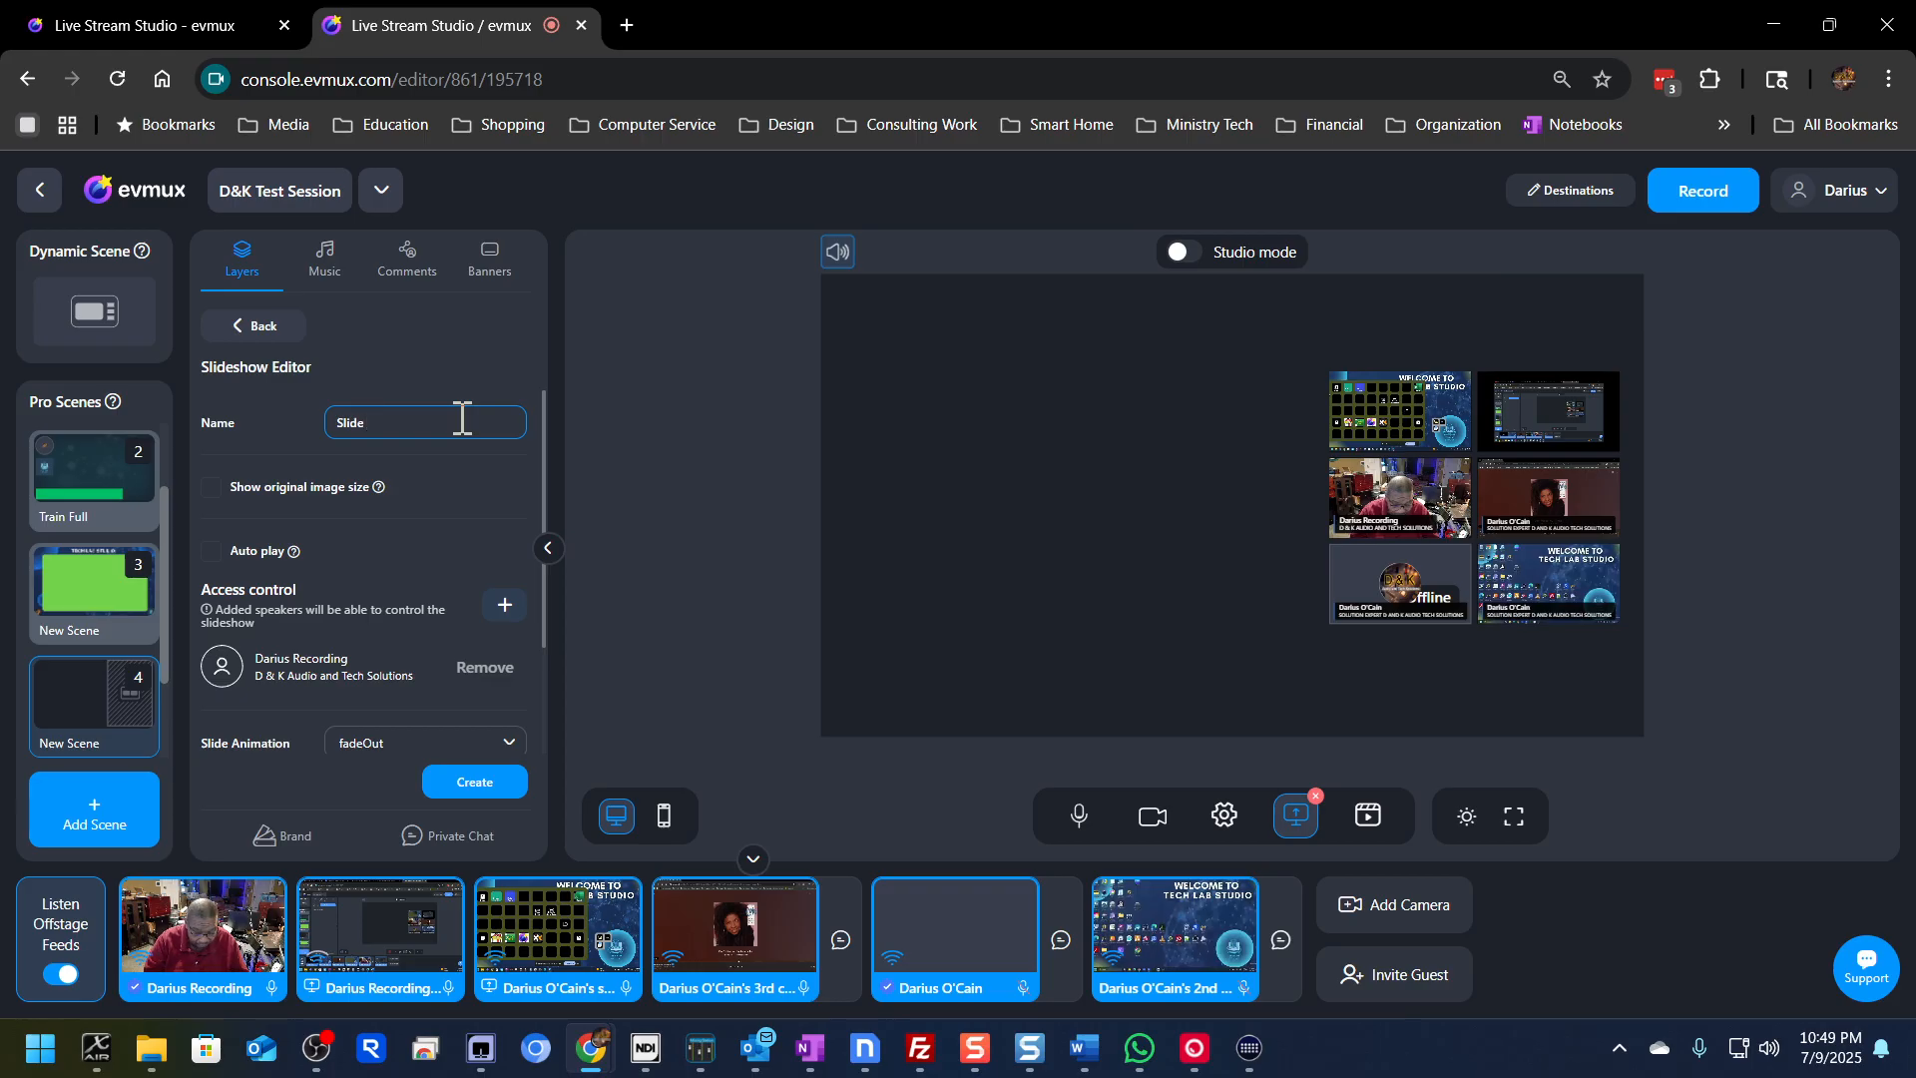
text( Test)
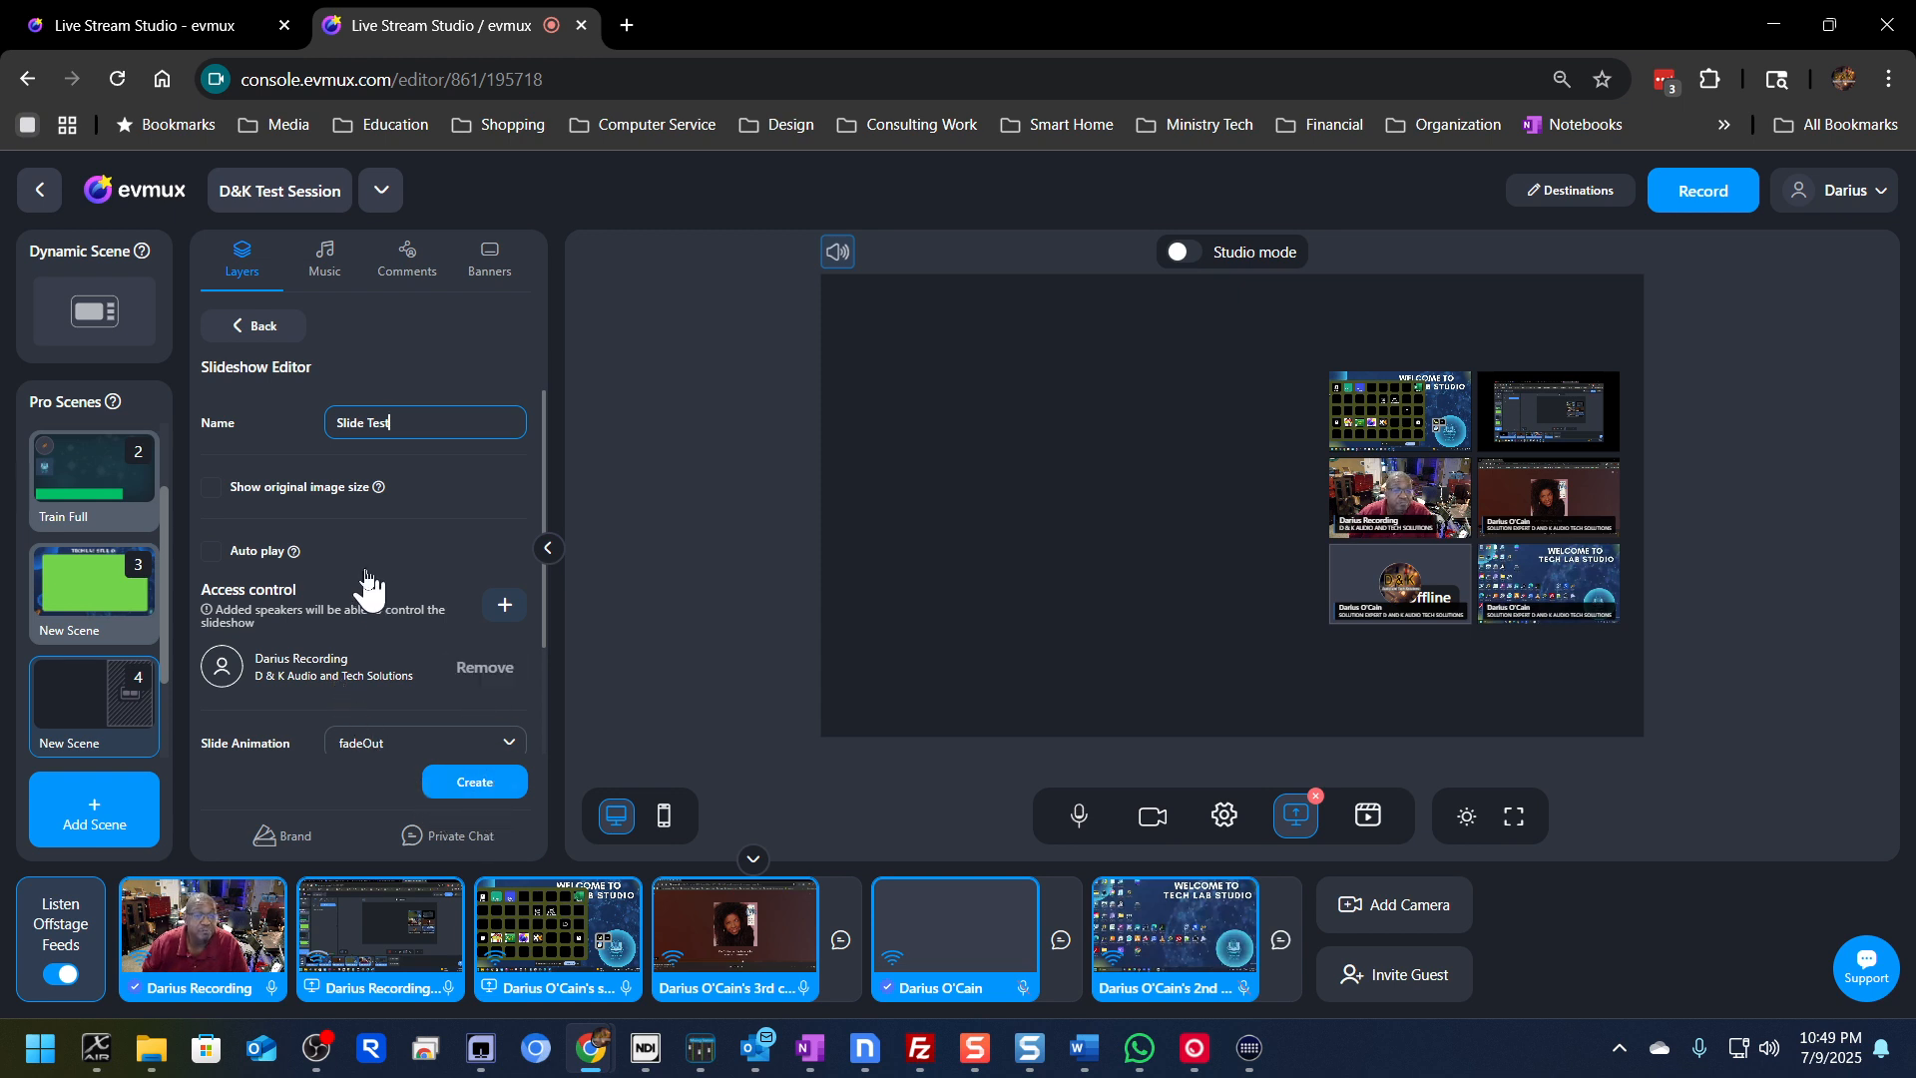
Step: Add the first seven uploaded images as slides and create the slideshow
scroll(431, 638, down, 2)
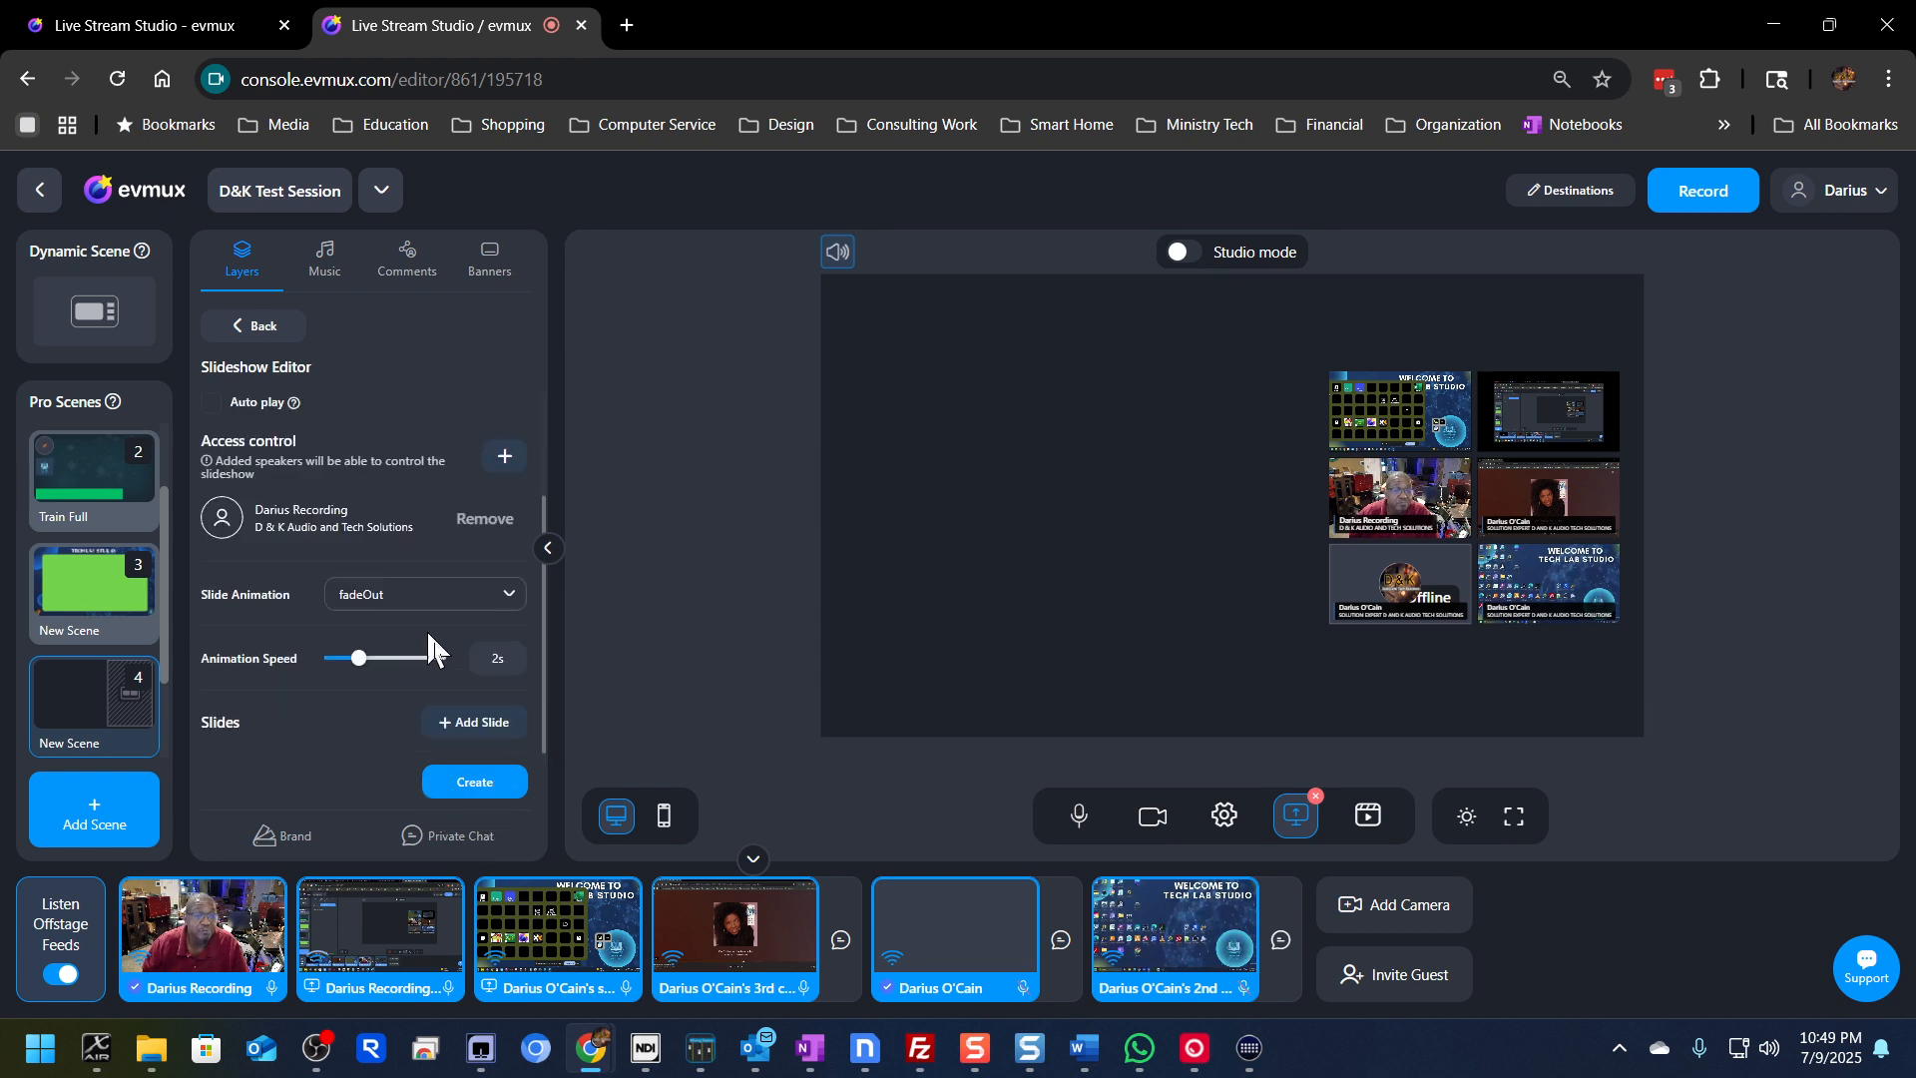
click(476, 736)
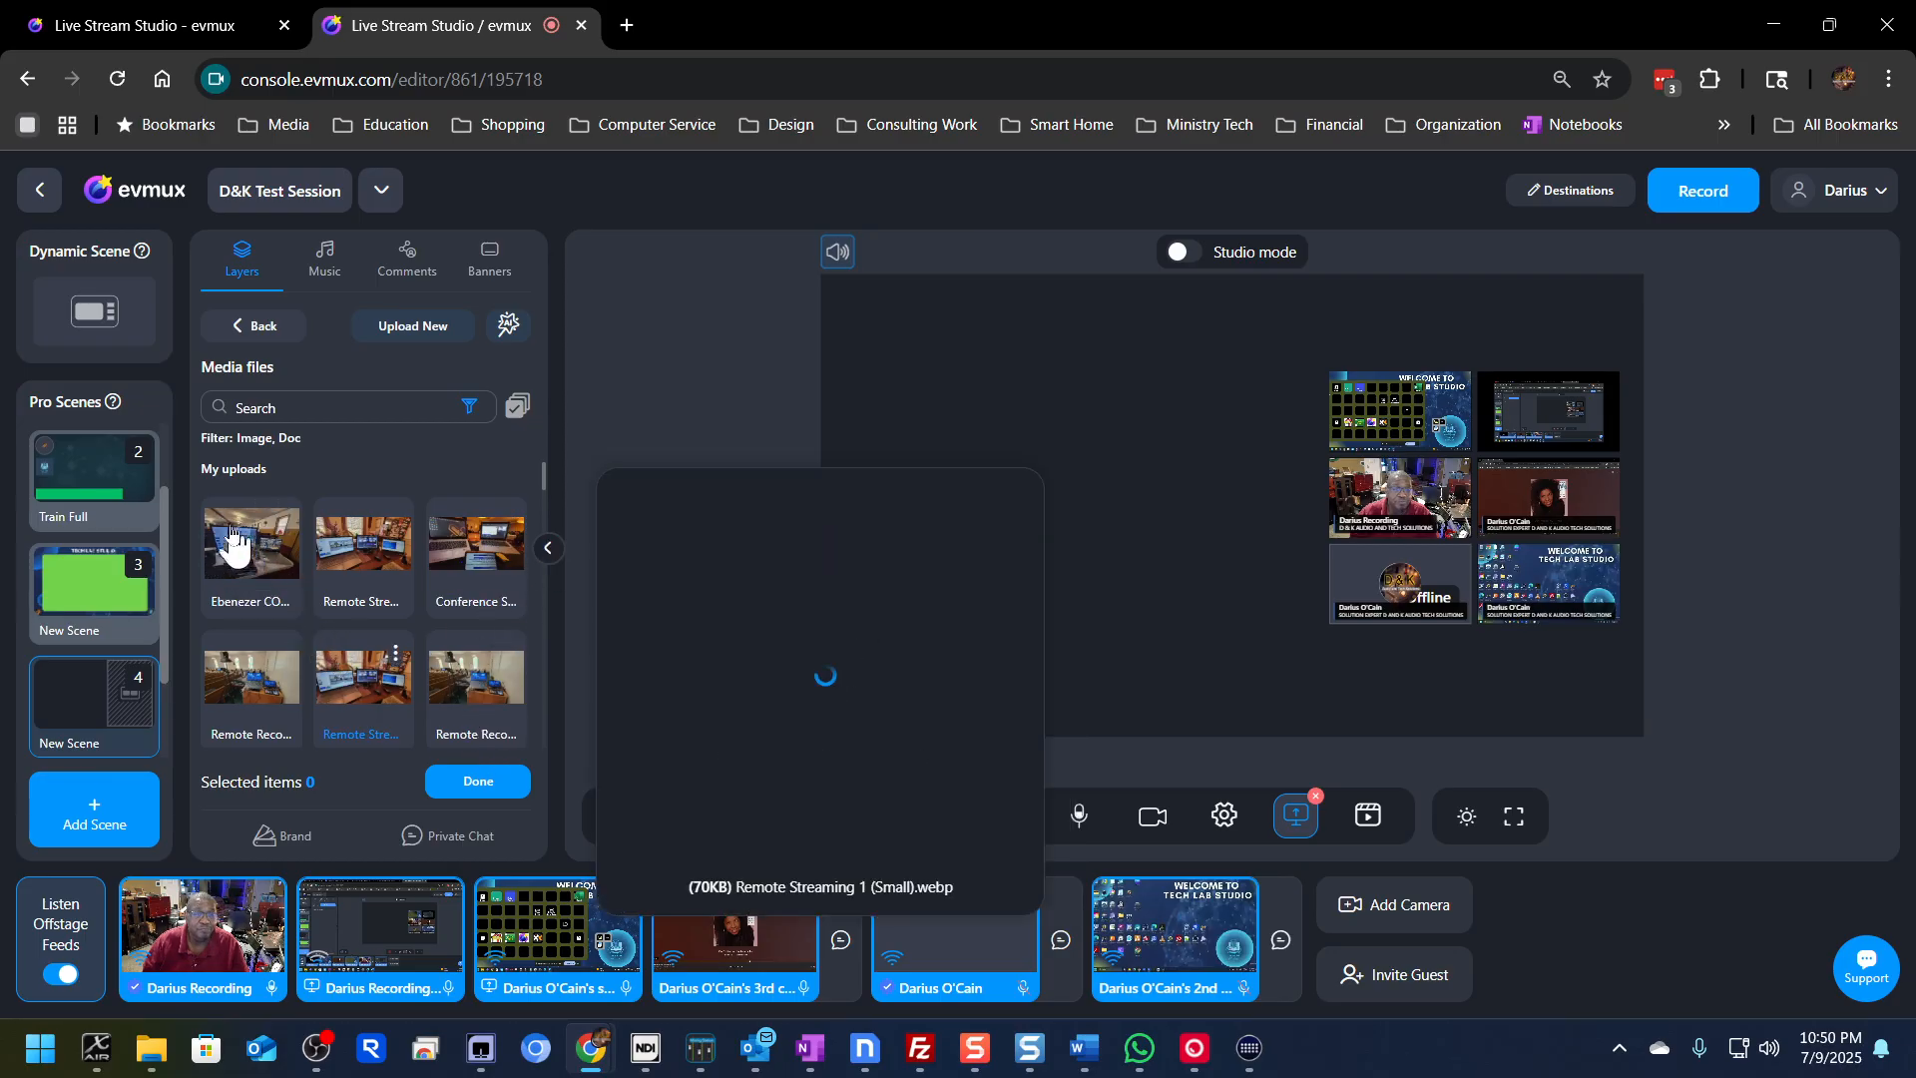
click(357, 559)
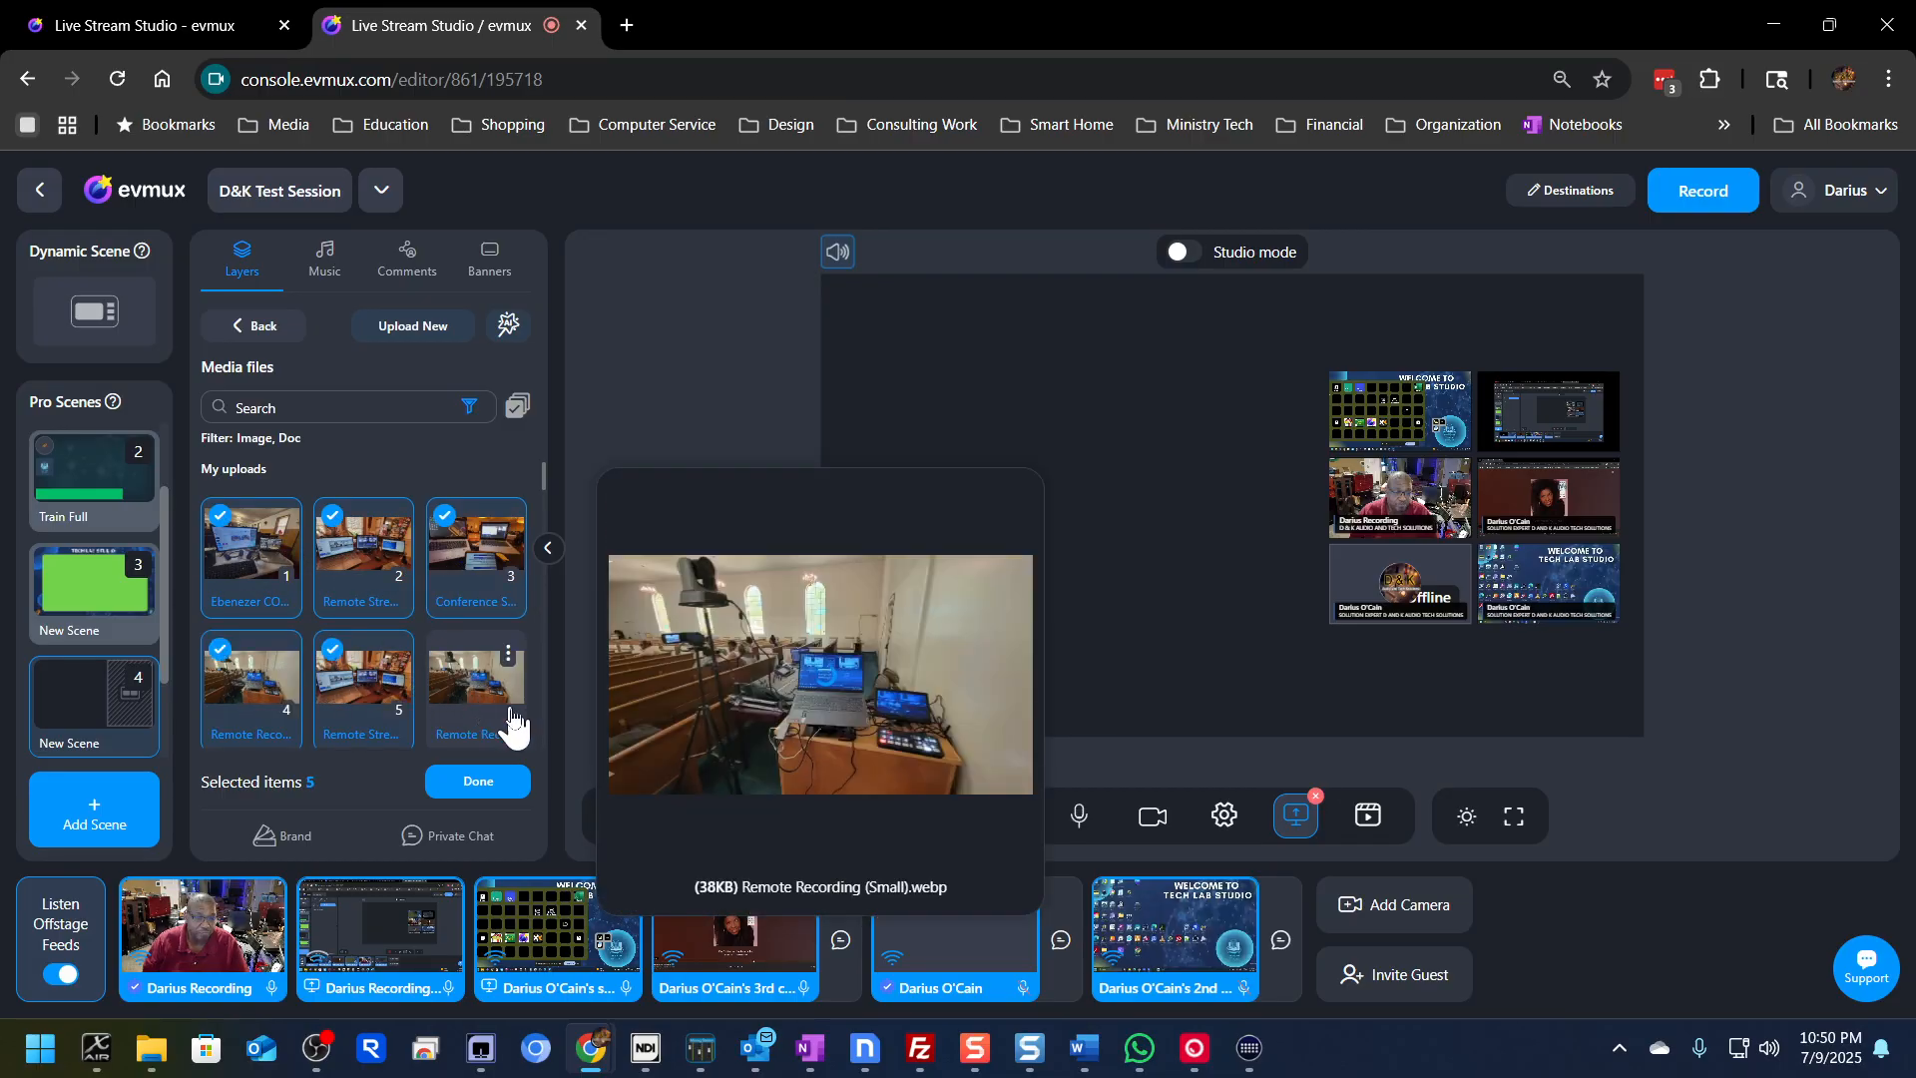
shift+click(491, 670)
scroll(482, 639, down, 1)
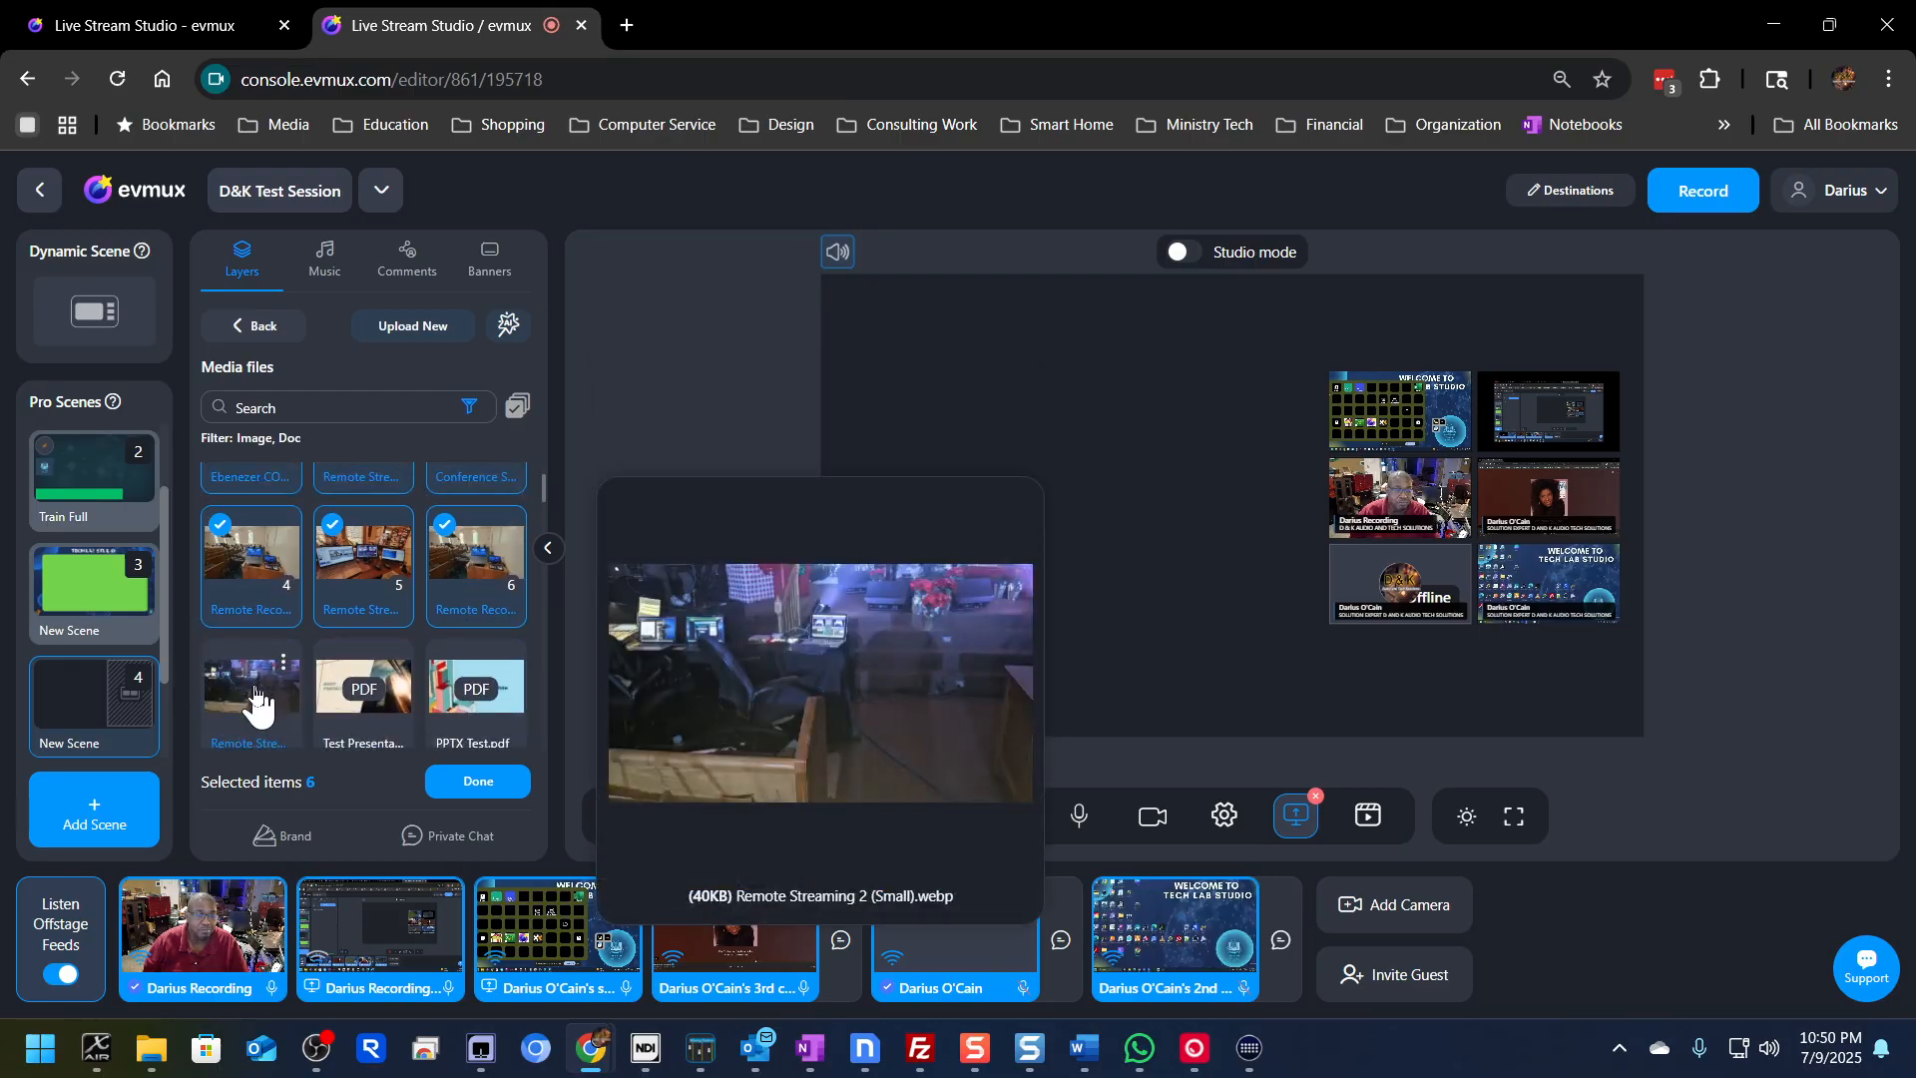
click(255, 711)
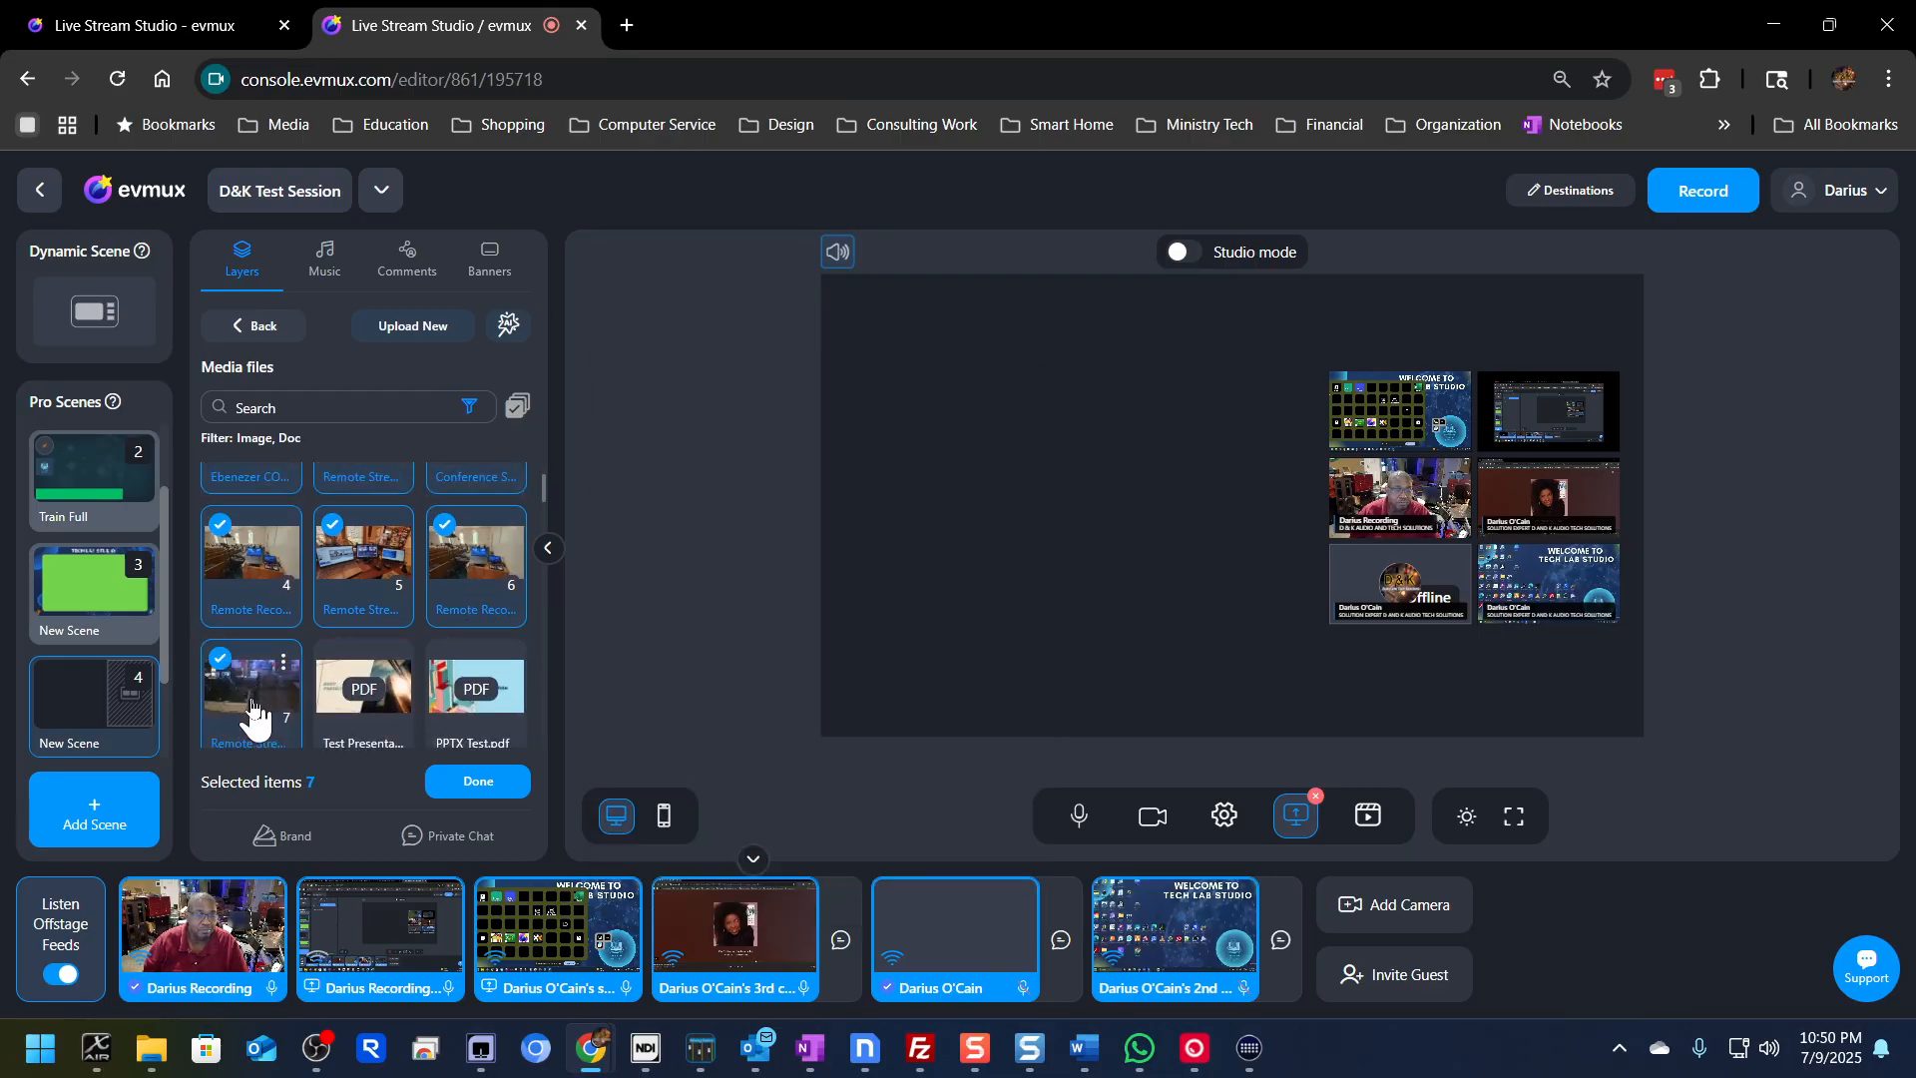
click(478, 788)
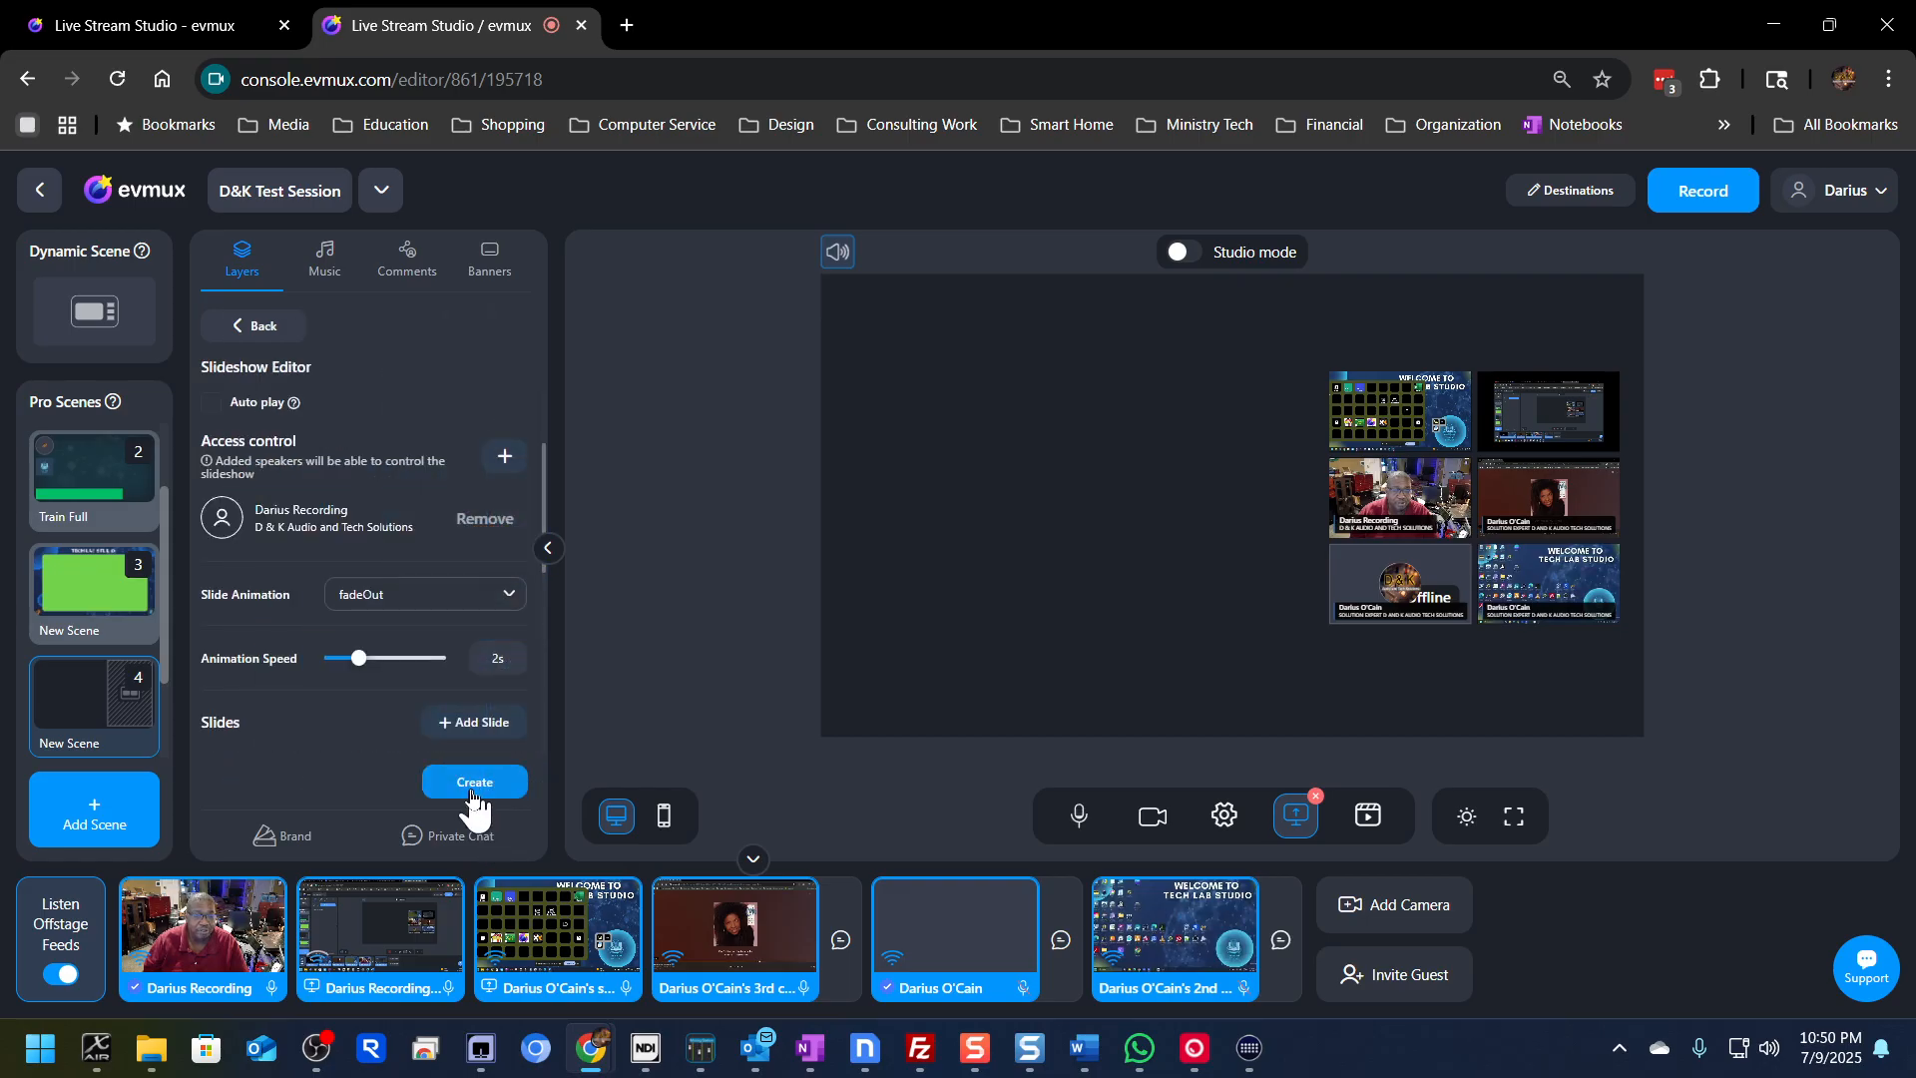
click(475, 788)
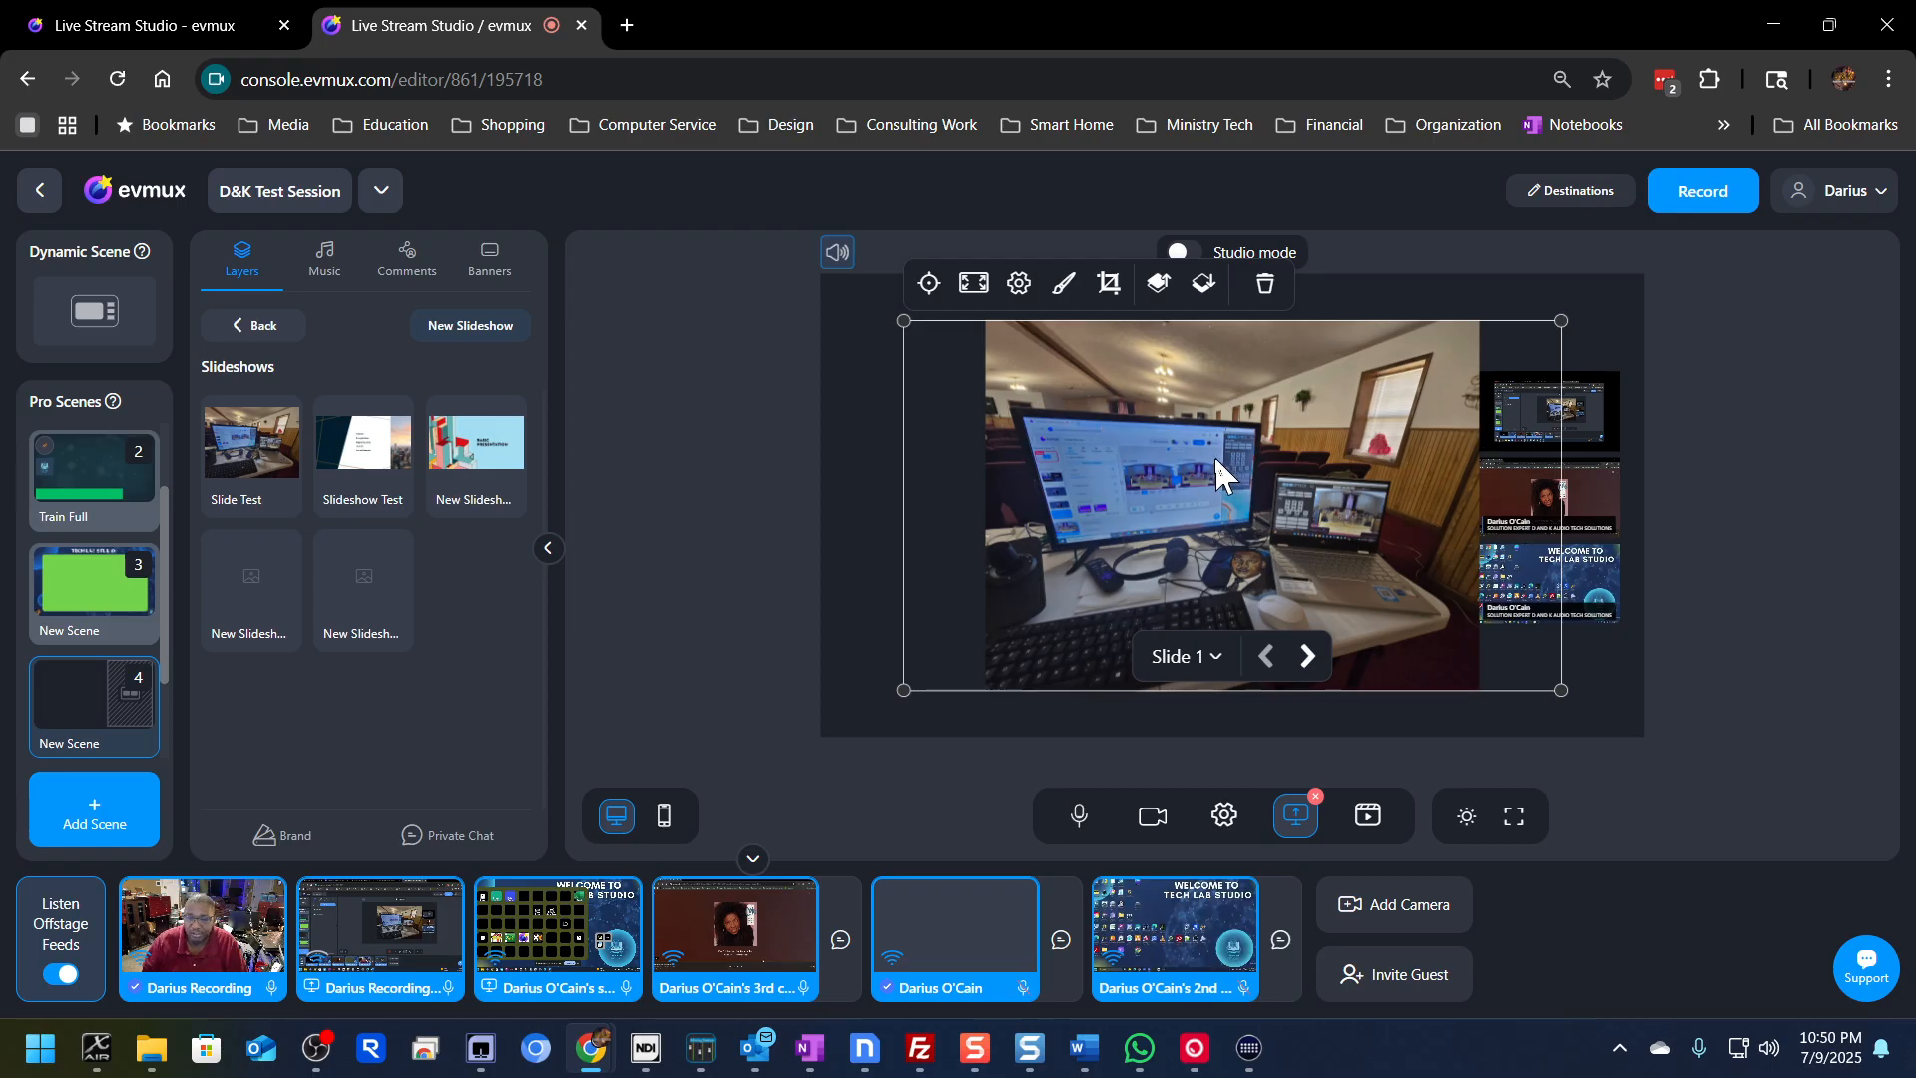
Step: Shrink the slideshow and place it on the canvas's left side, directly beside the dynamic grid
drag(1215, 460, 1181, 463)
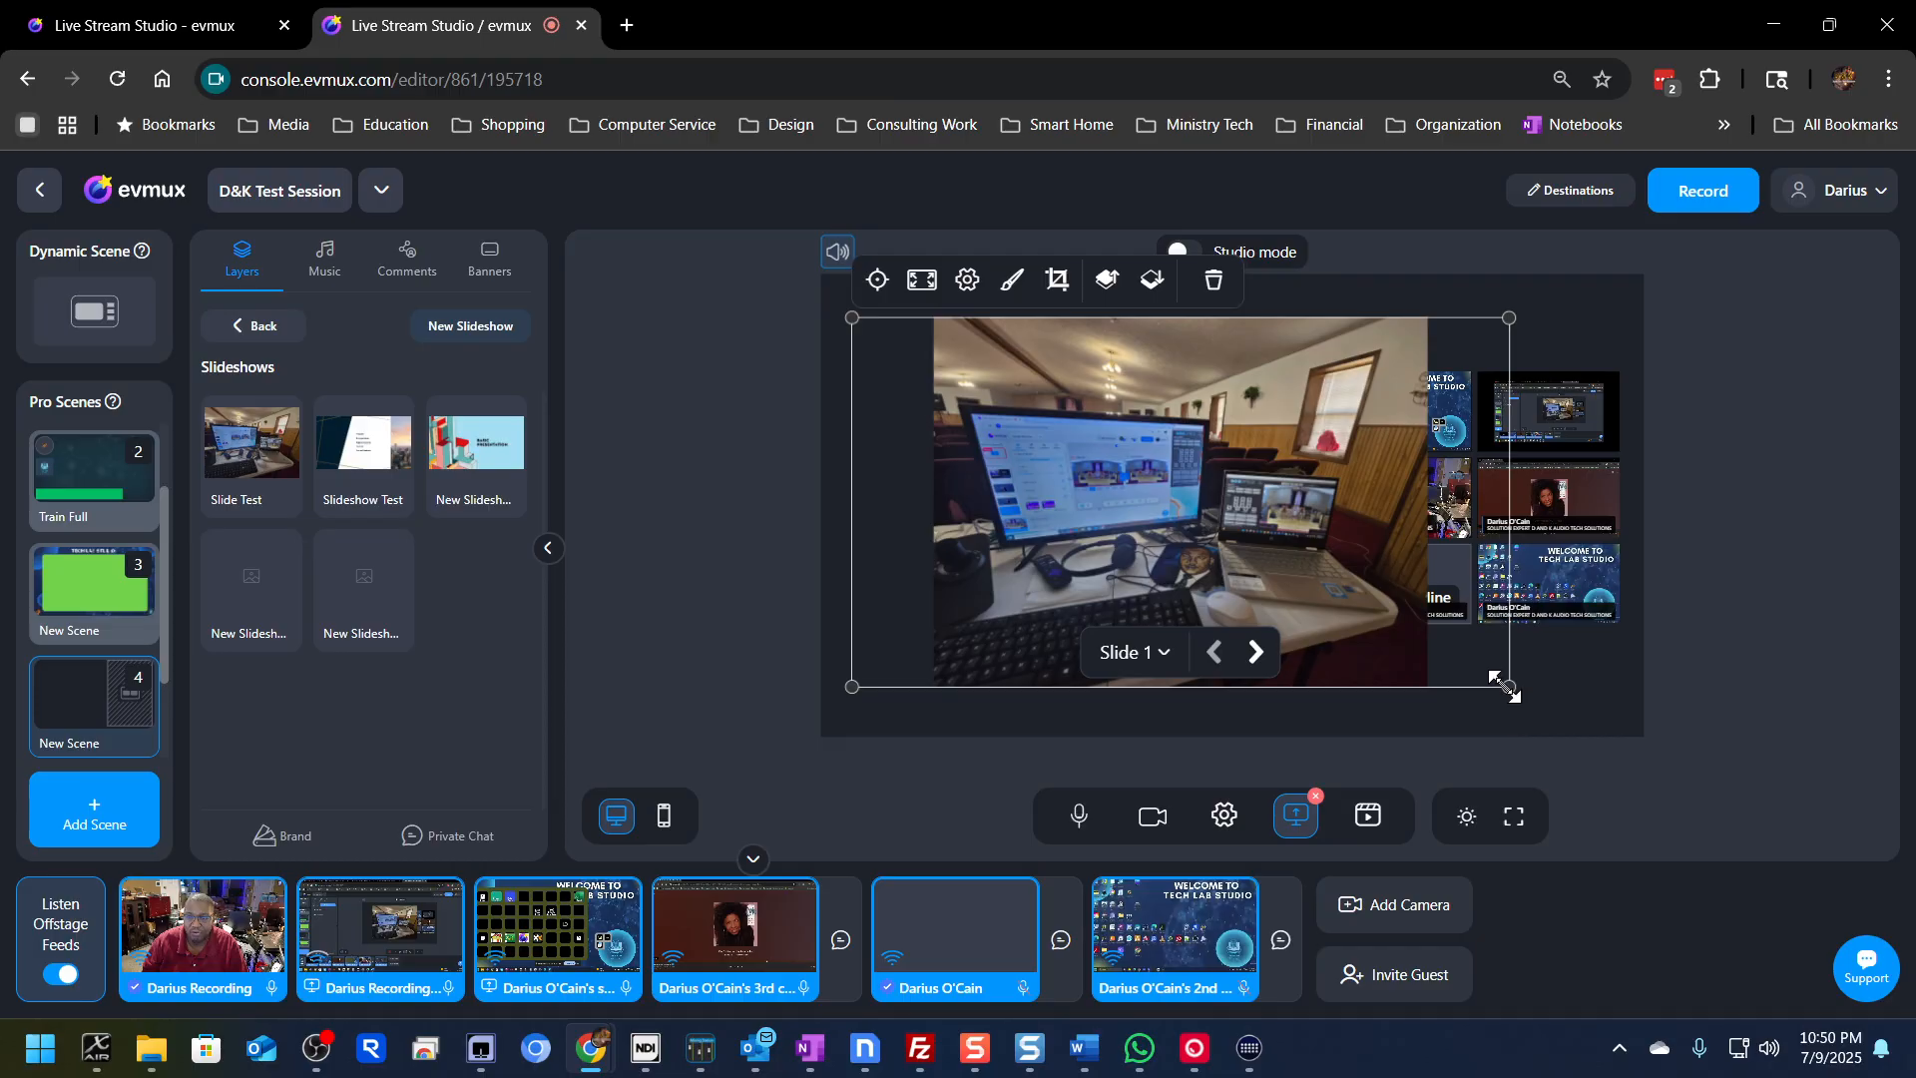
drag(1480, 669, 1331, 599)
drag(1137, 457, 1117, 493)
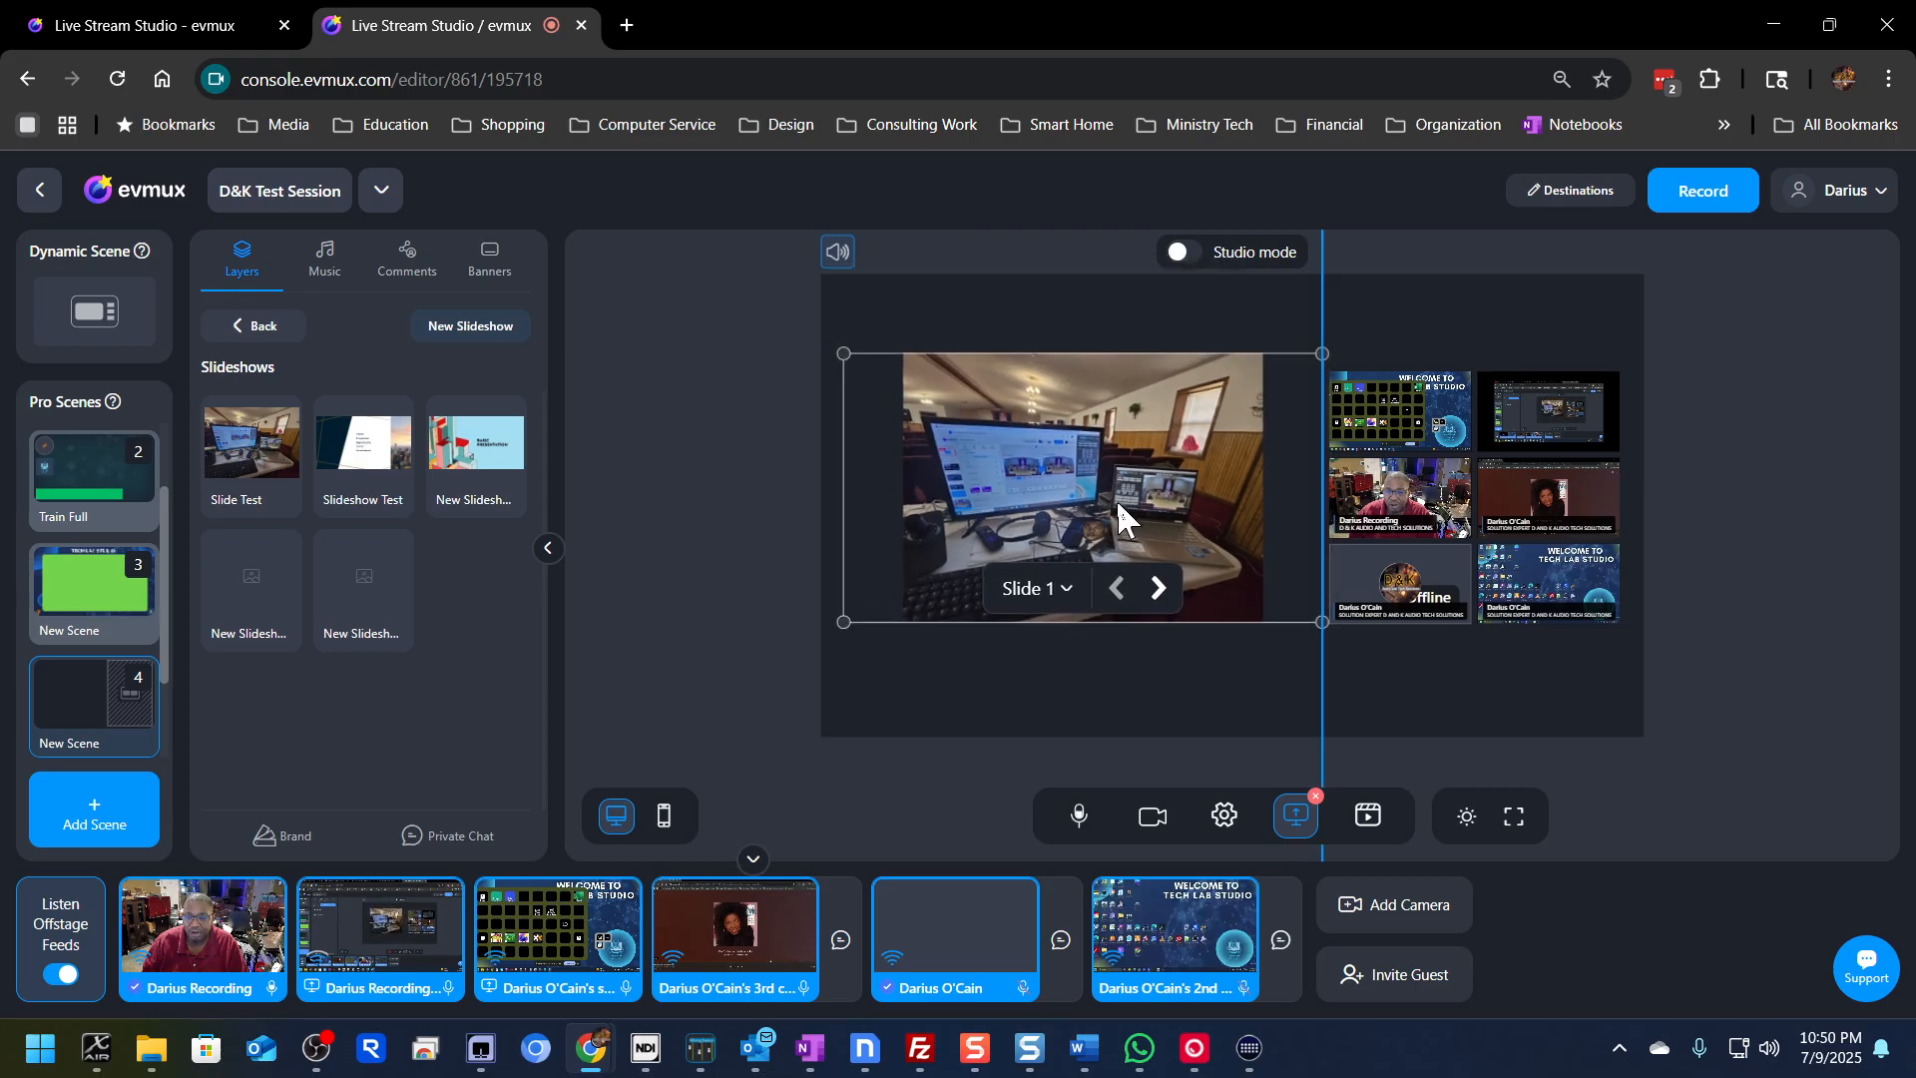
Step: Narrow the dynamic grid slightly and reposition the slideshow beside it, leaving a small margin from the canvas's left edge
drag(1115, 499, 1105, 503)
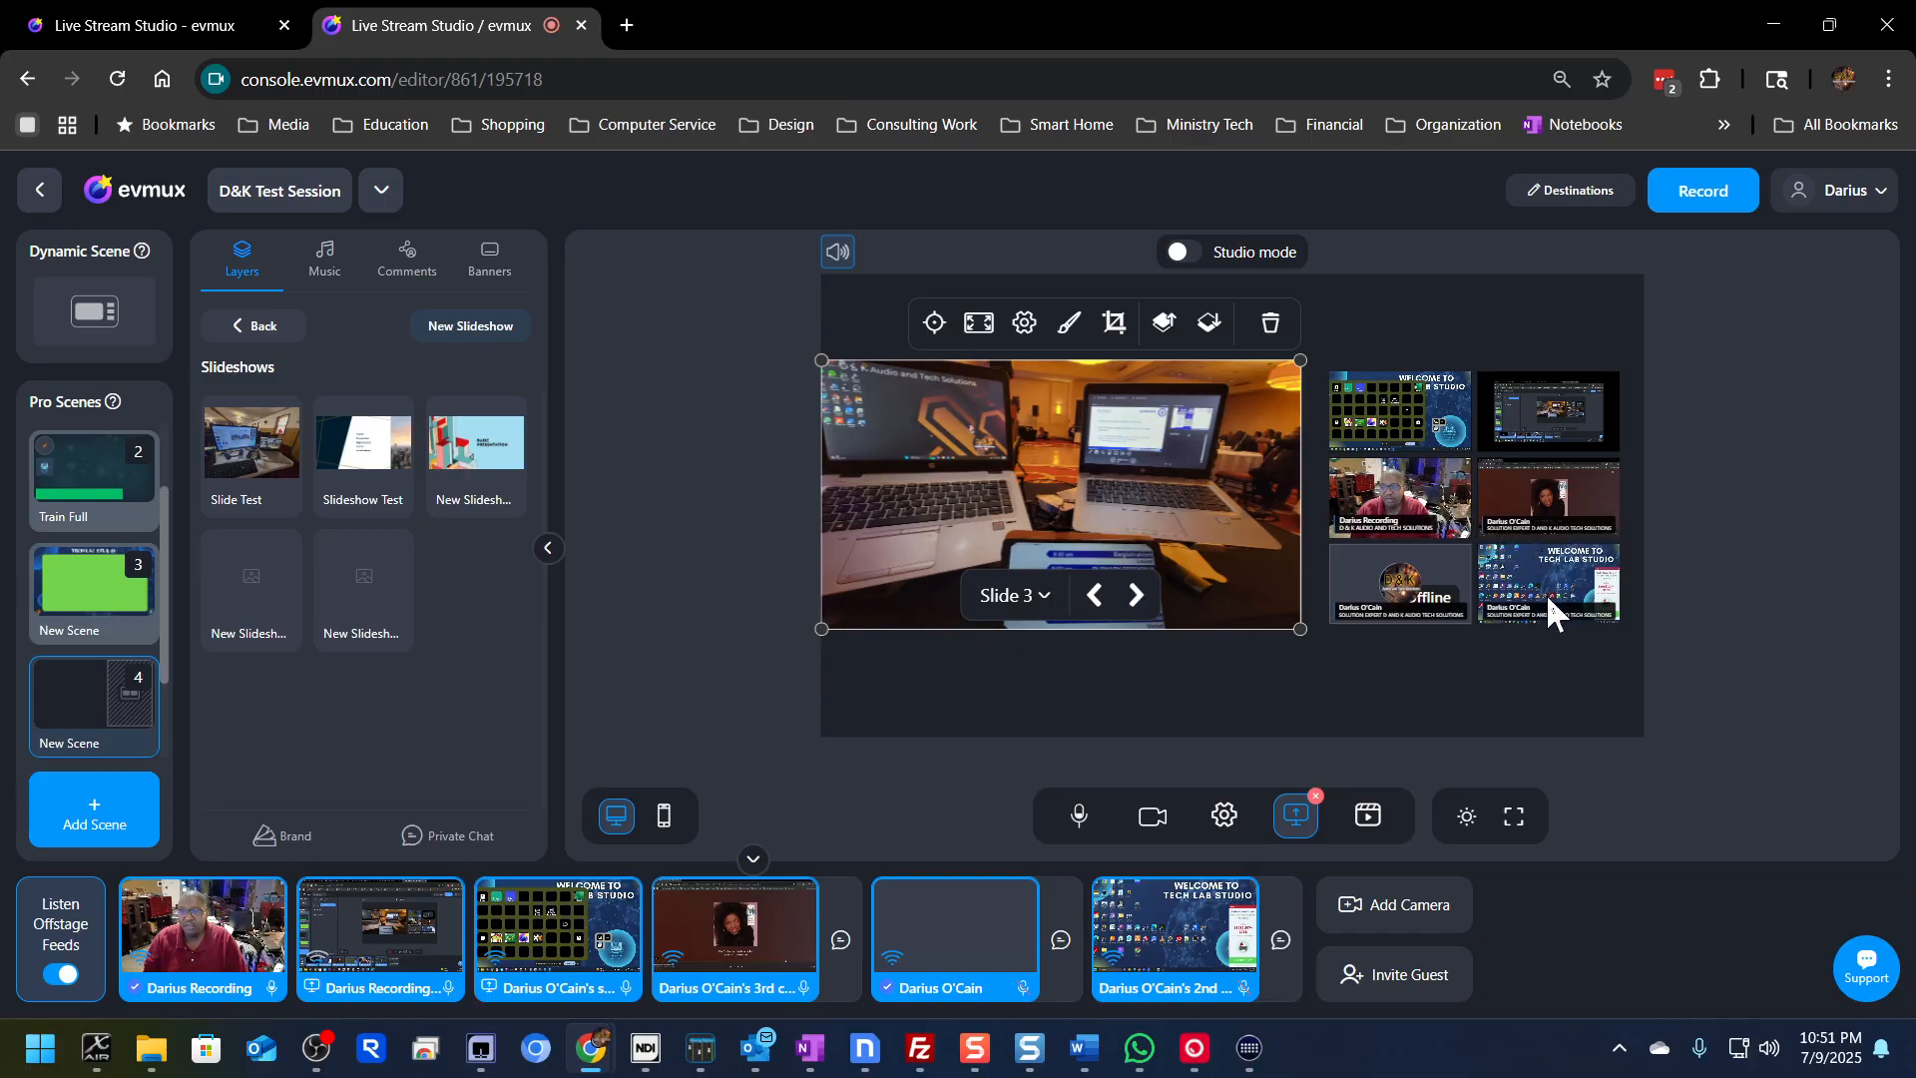
click(1393, 513)
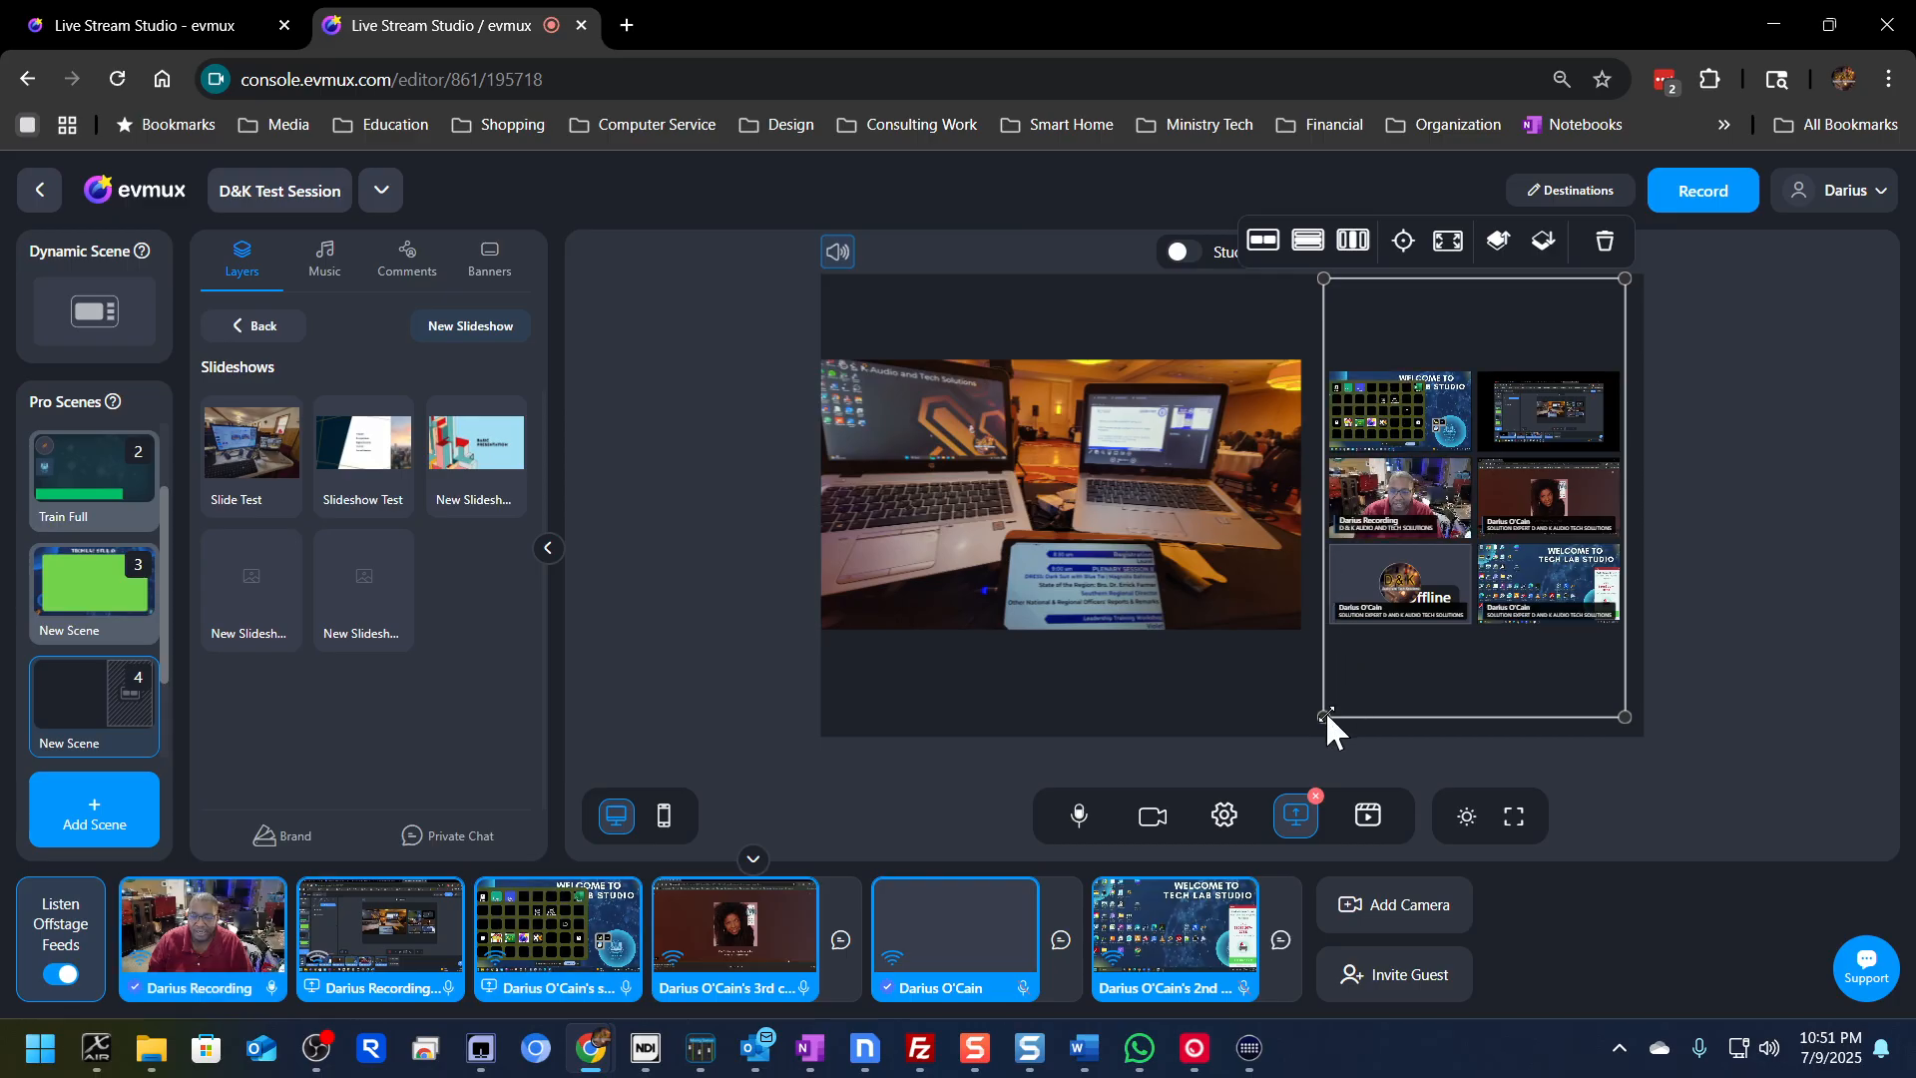
drag(1324, 716, 1340, 712)
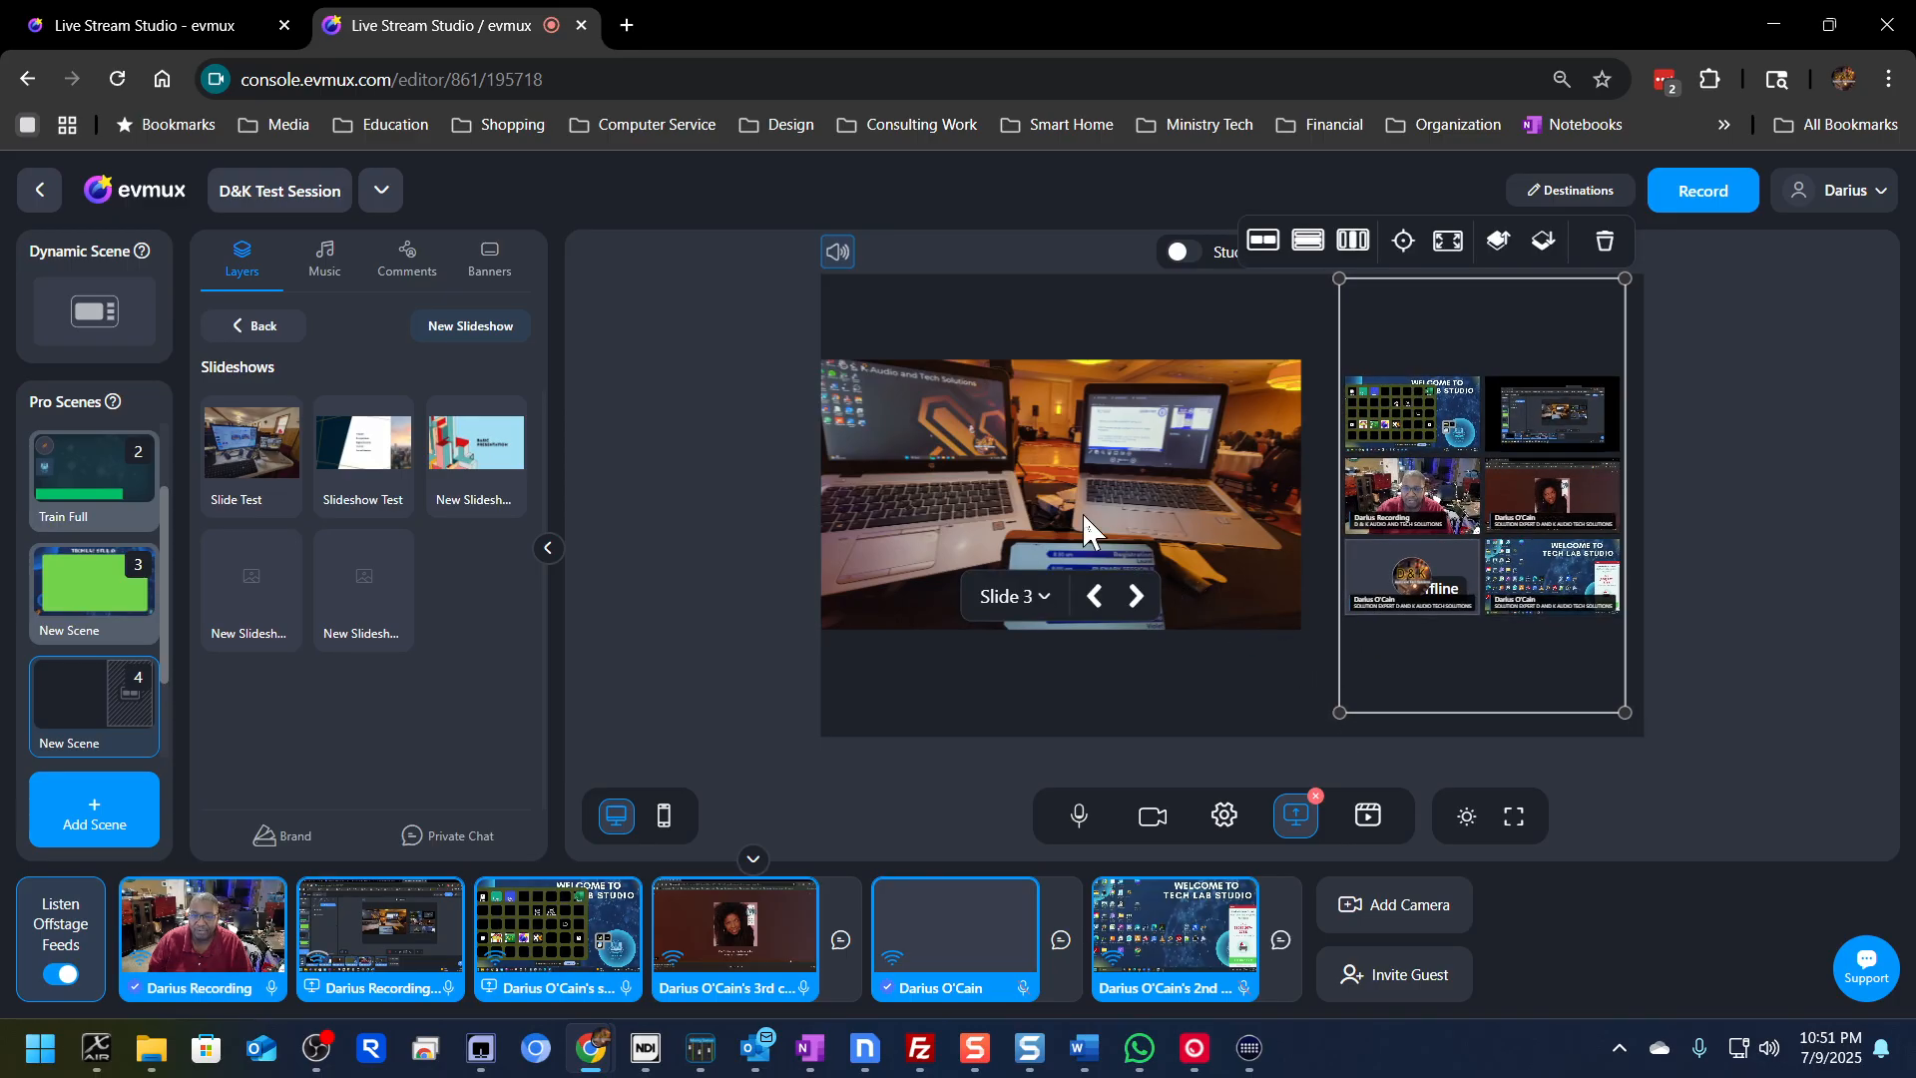
drag(1086, 526, 1114, 534)
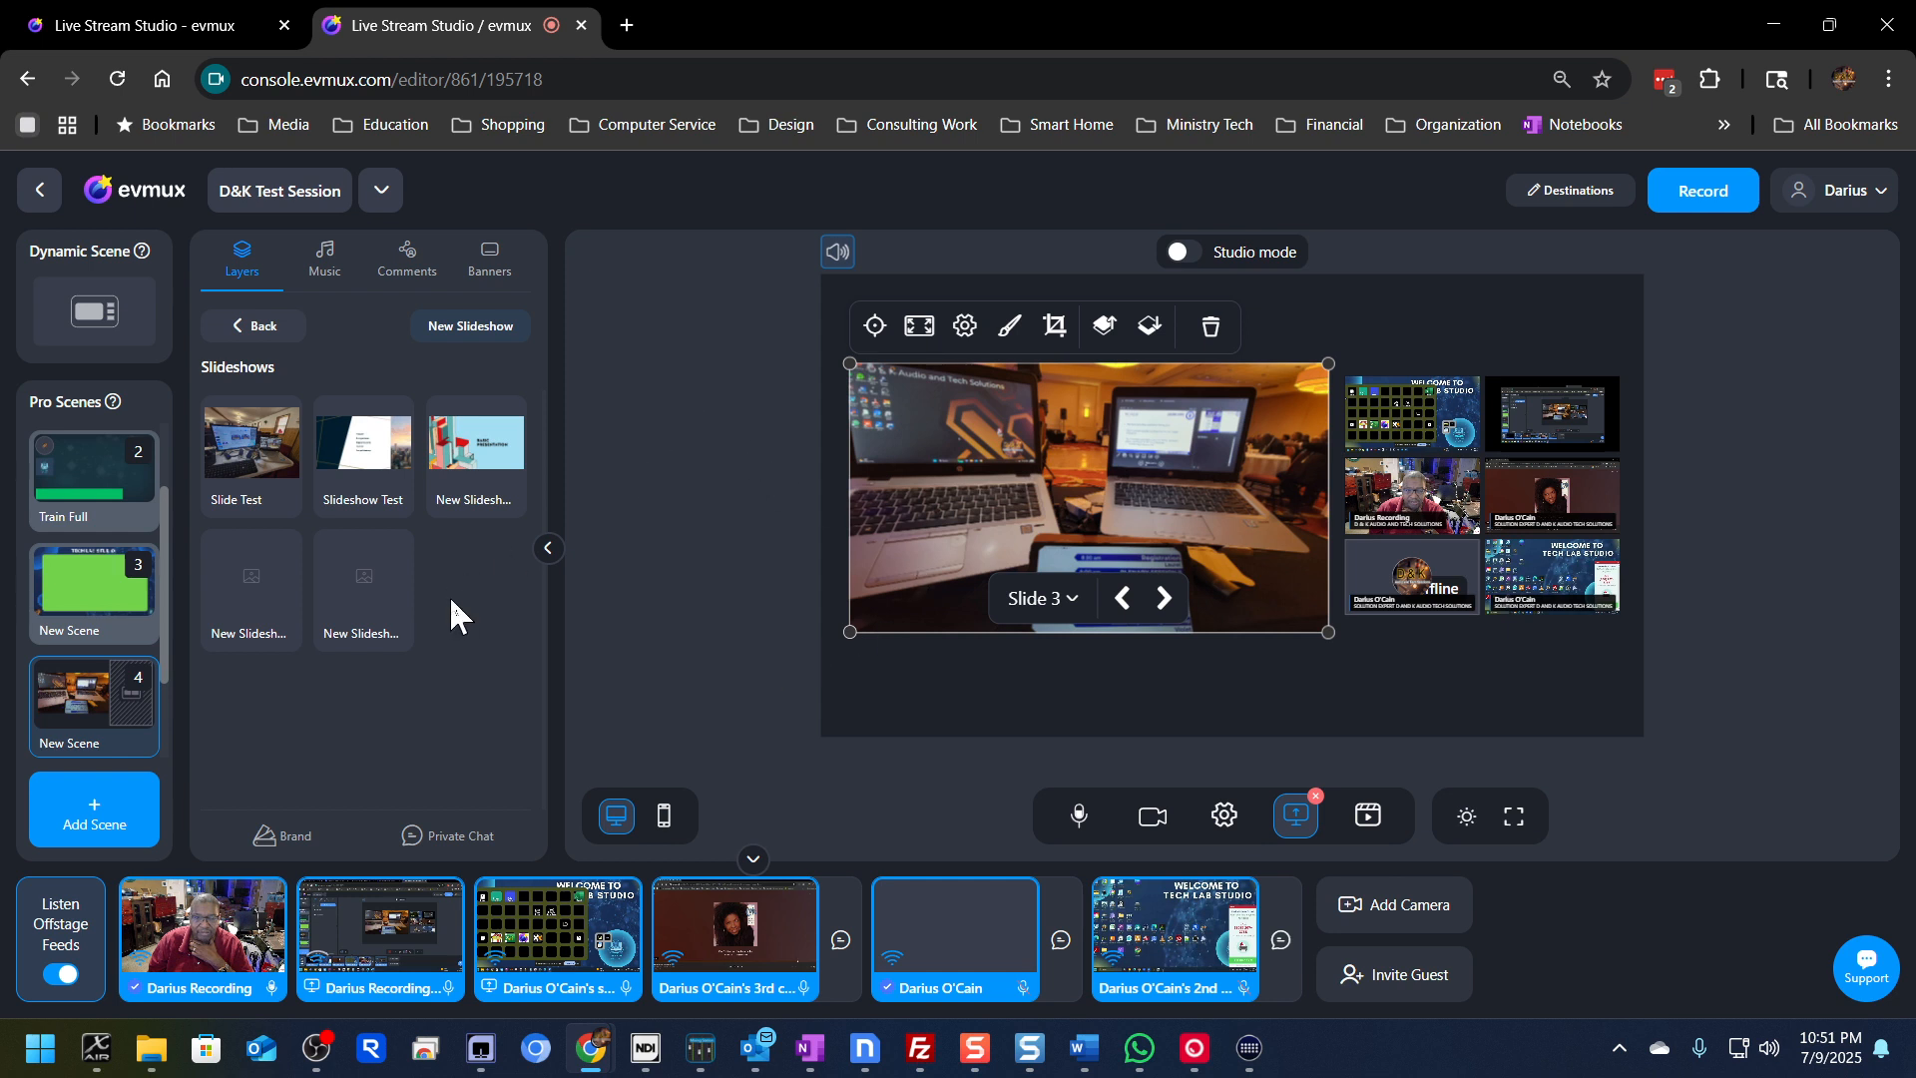
Step: Add the uploaded religious-background image from the media files as a new full-canvas layer
click(262, 339)
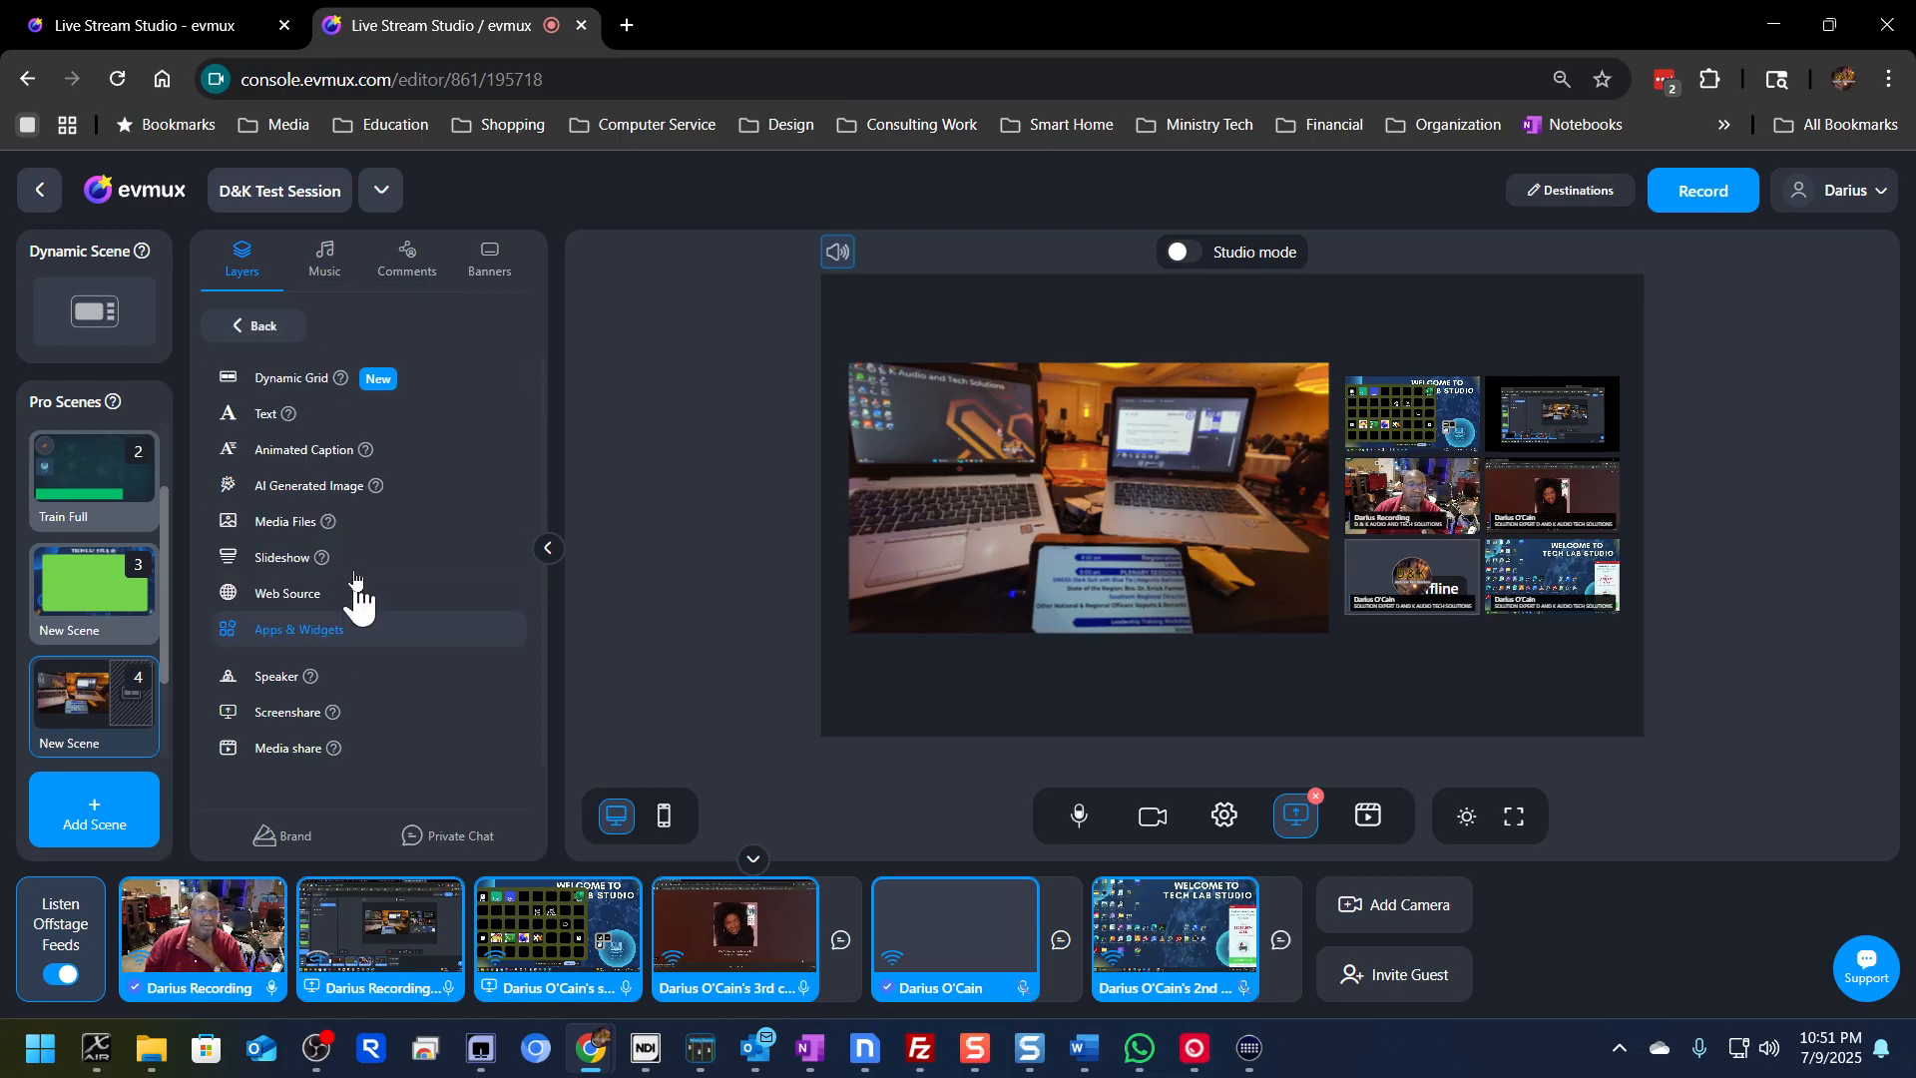
mouse_move(321, 528)
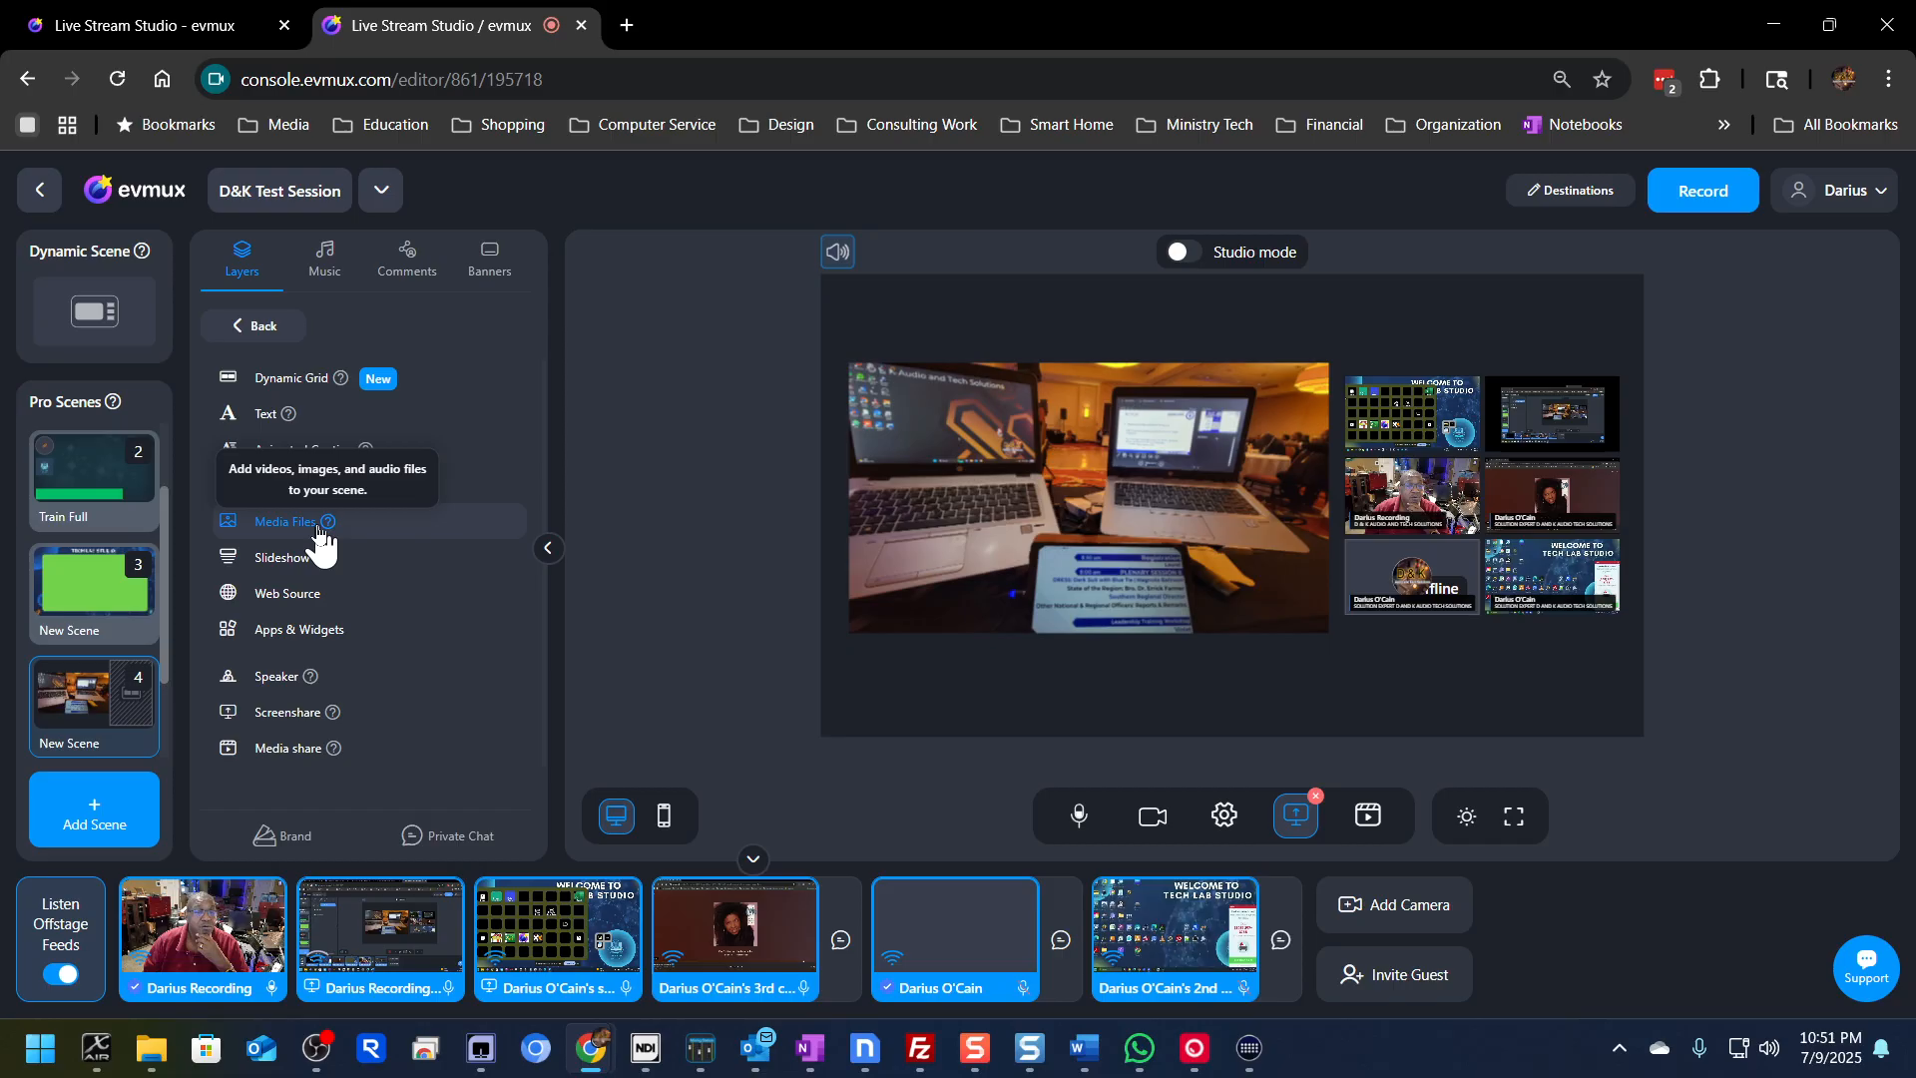
click(315, 540)
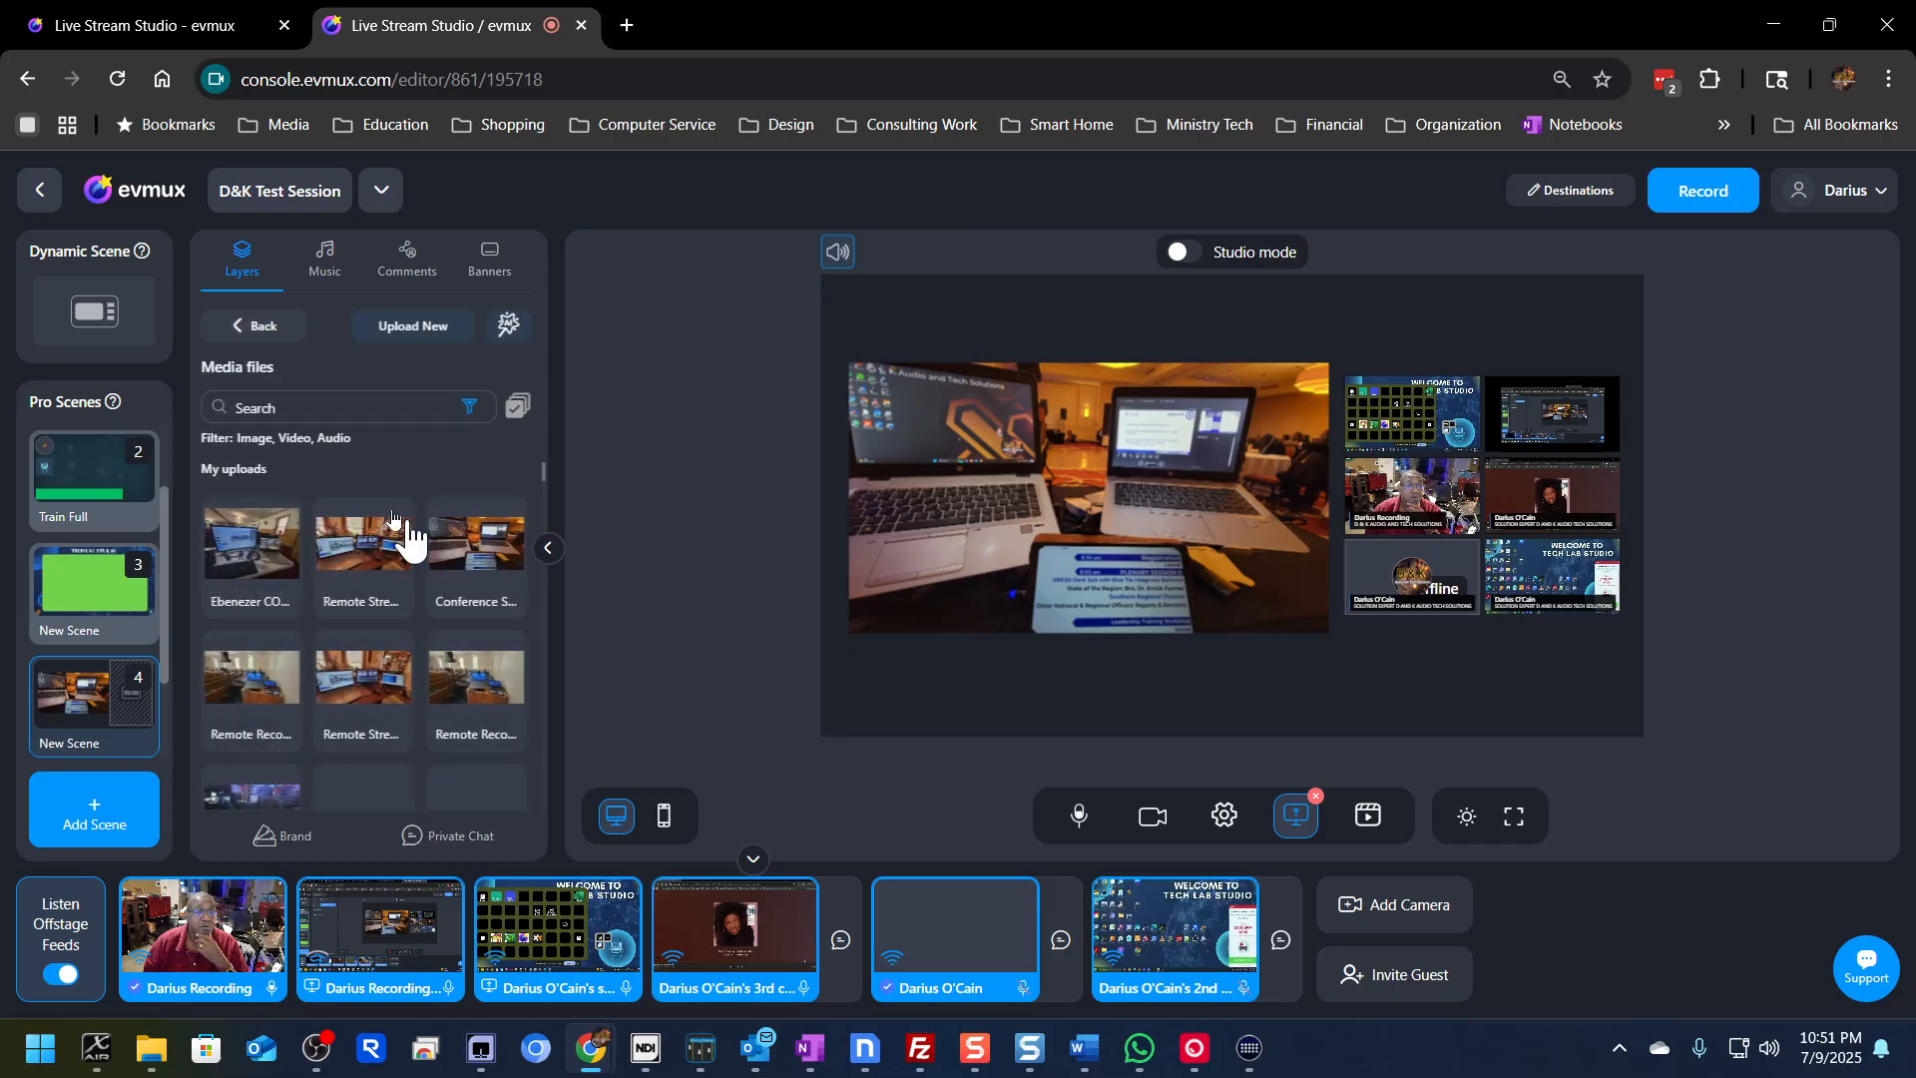
scroll(419, 541, down, 2)
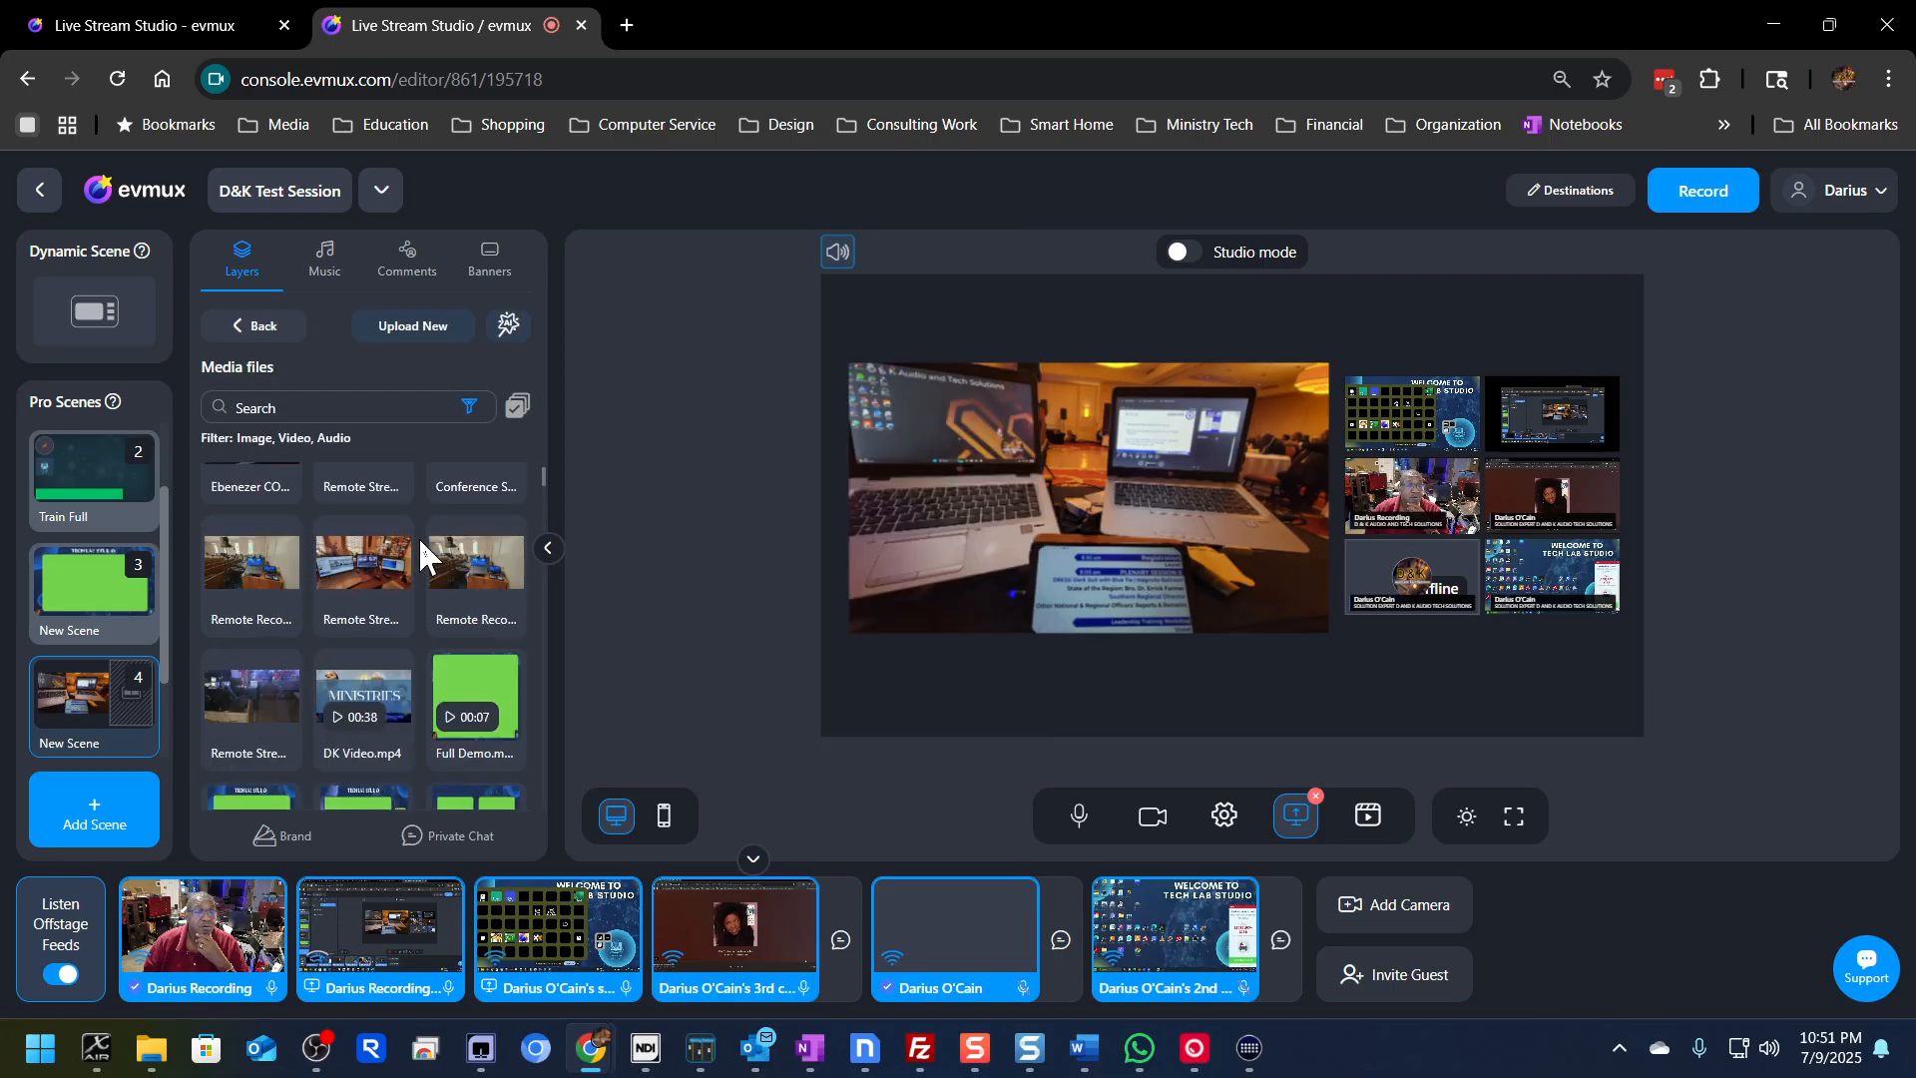
scroll(419, 543, down, 3)
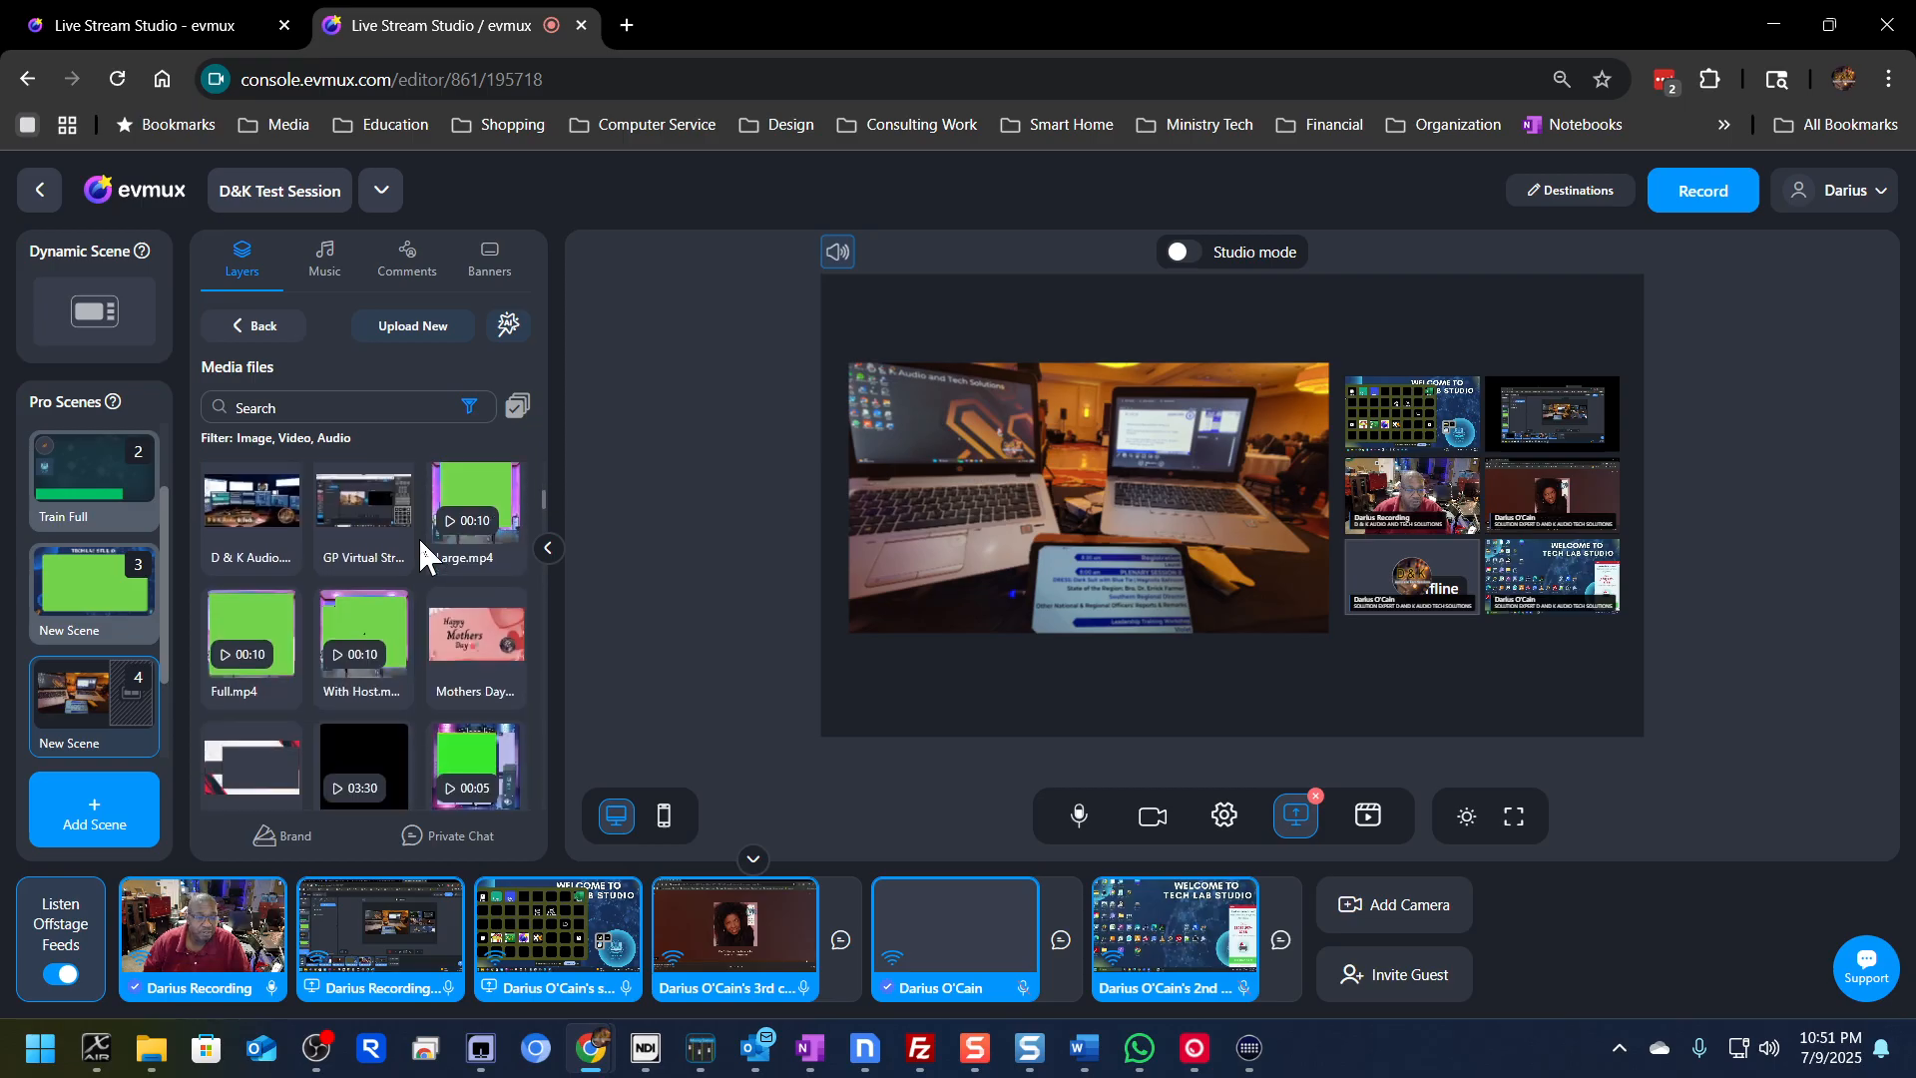
scroll(419, 543, down, 10)
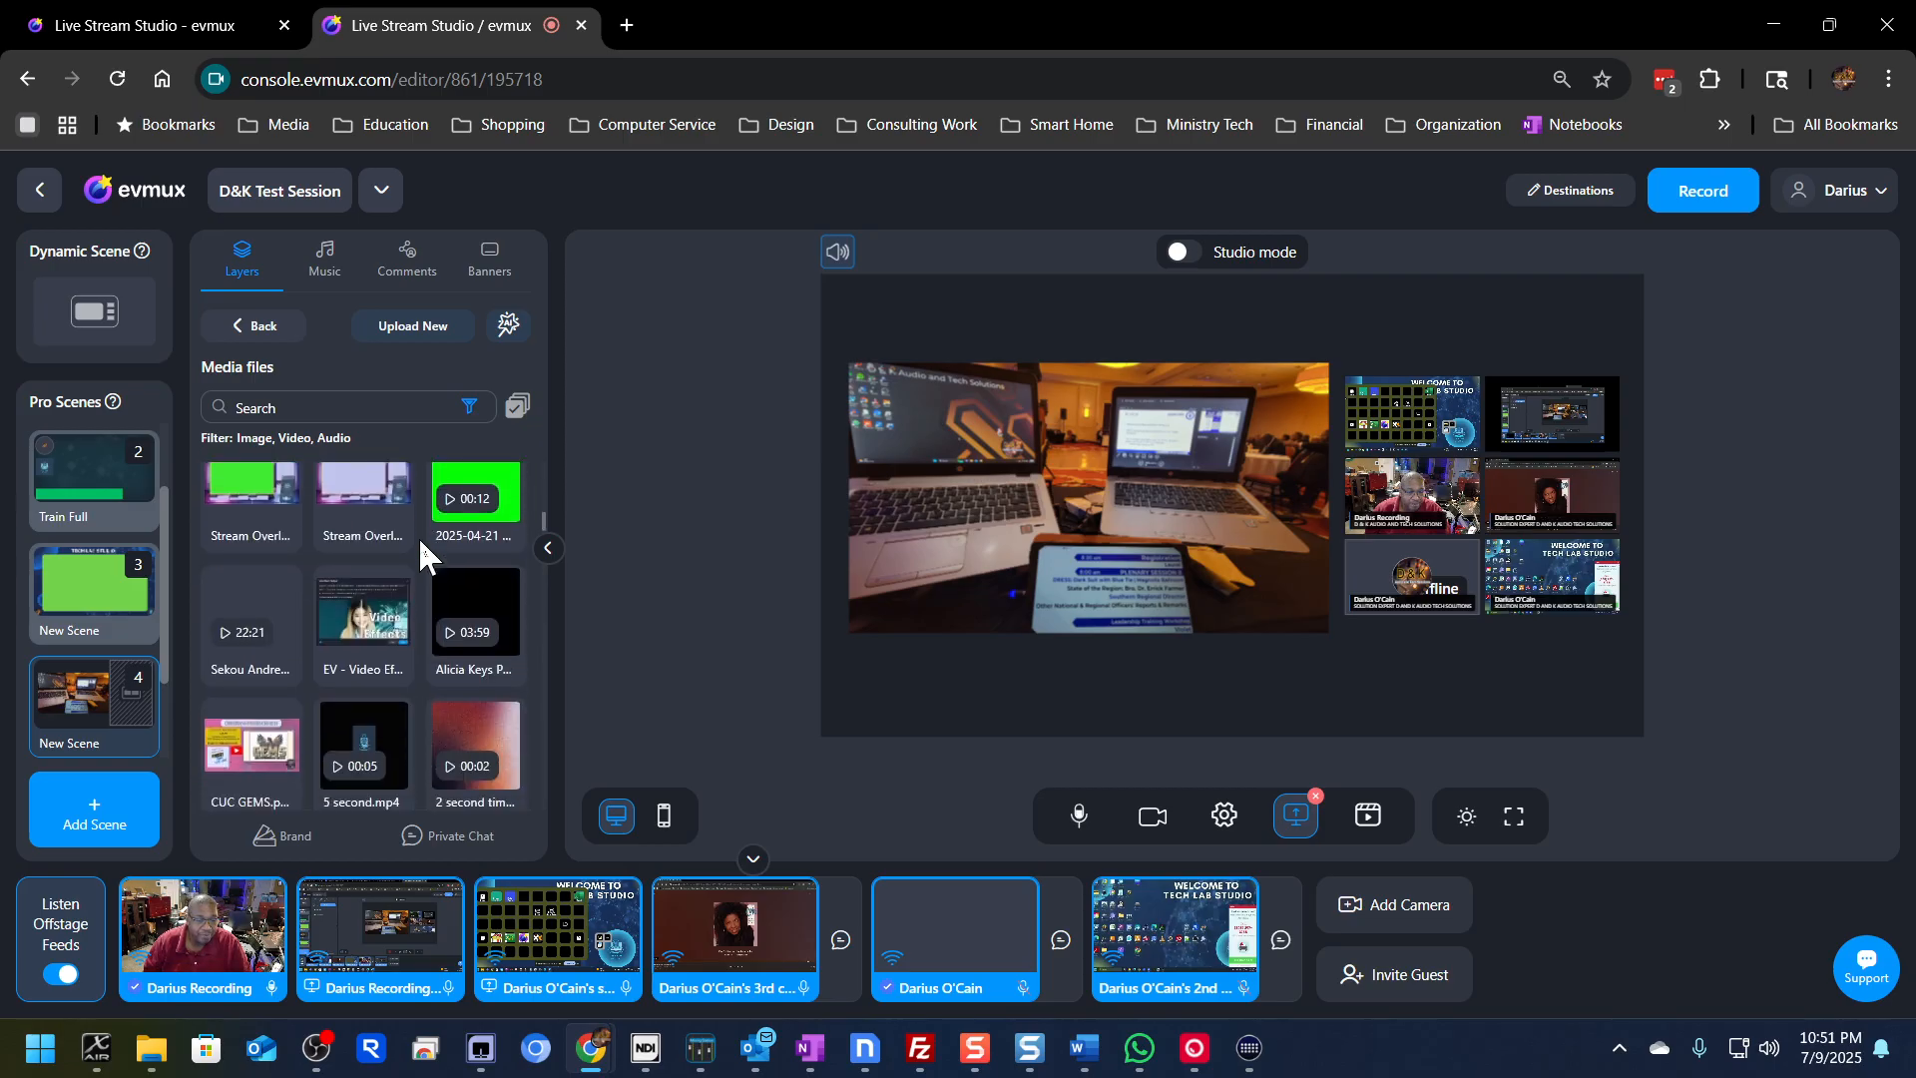
scroll(419, 544, down, 5)
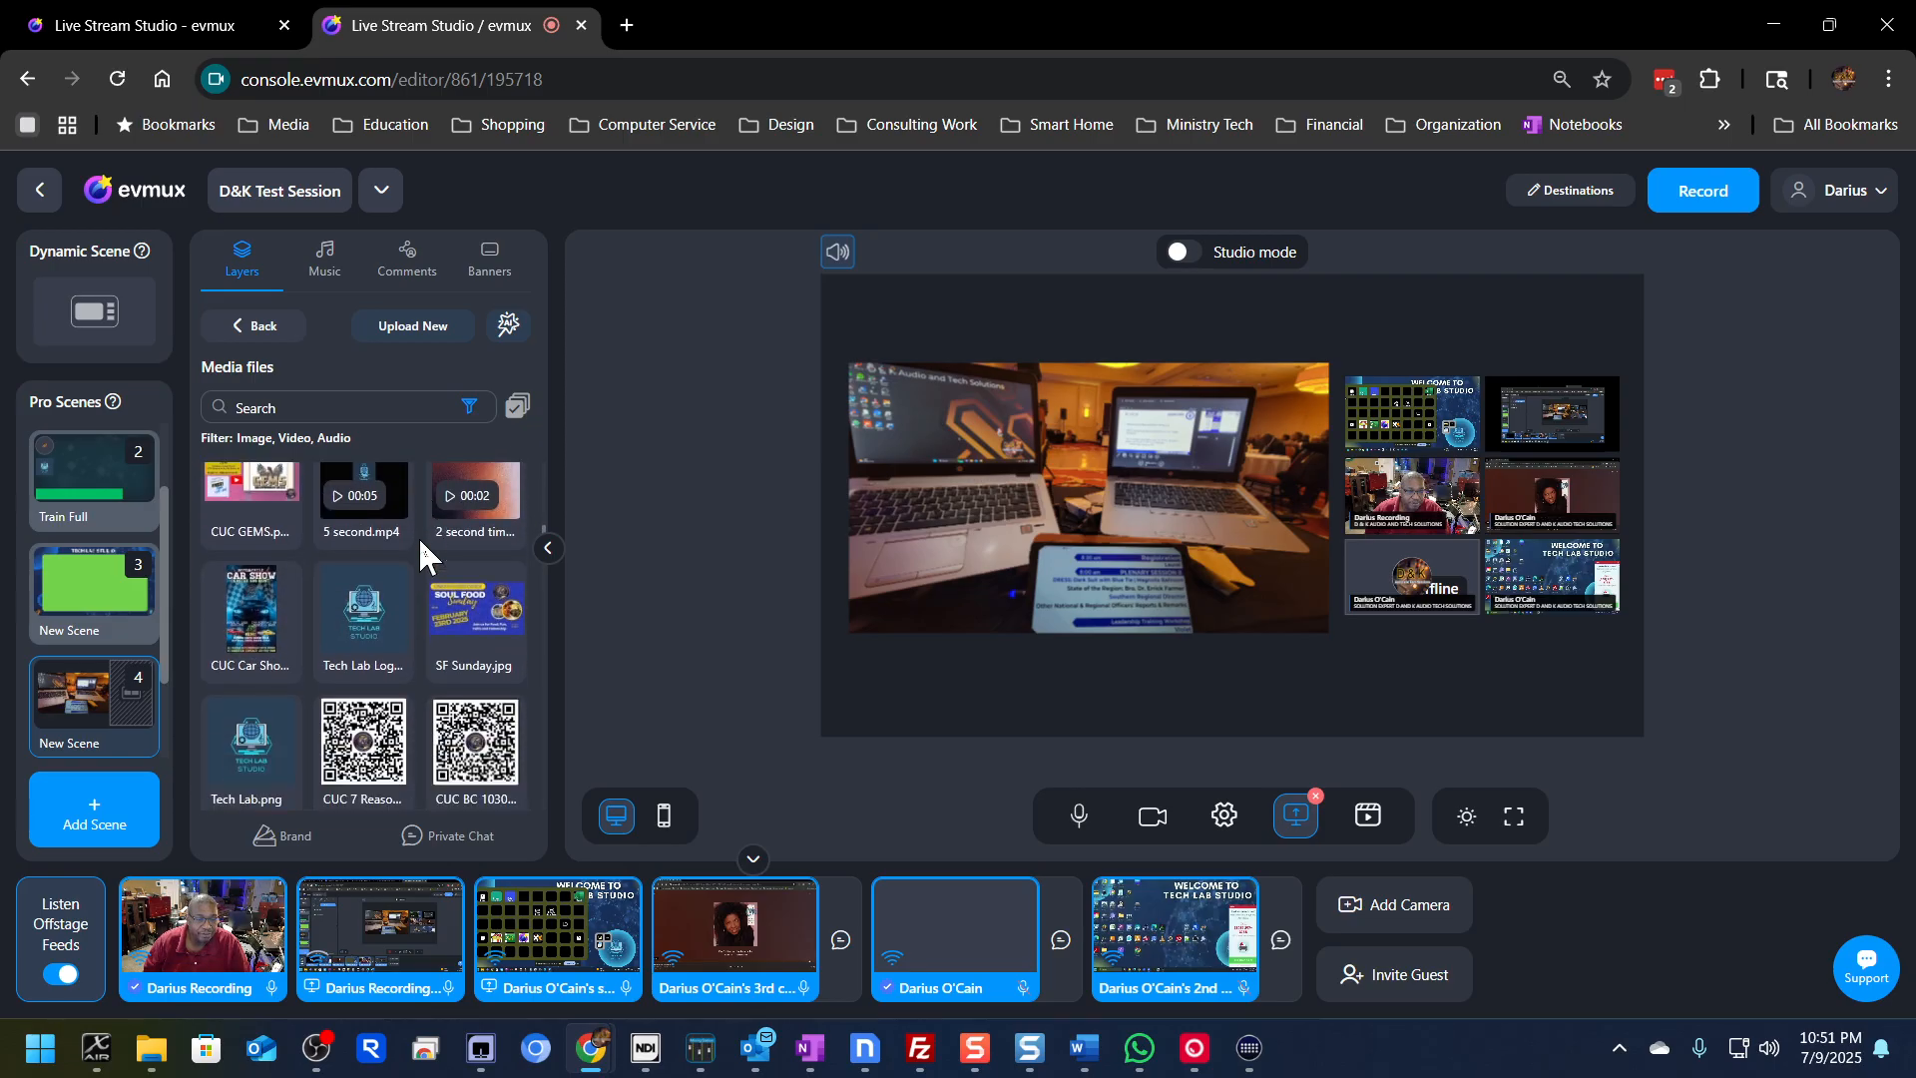
scroll(419, 544, down, 5)
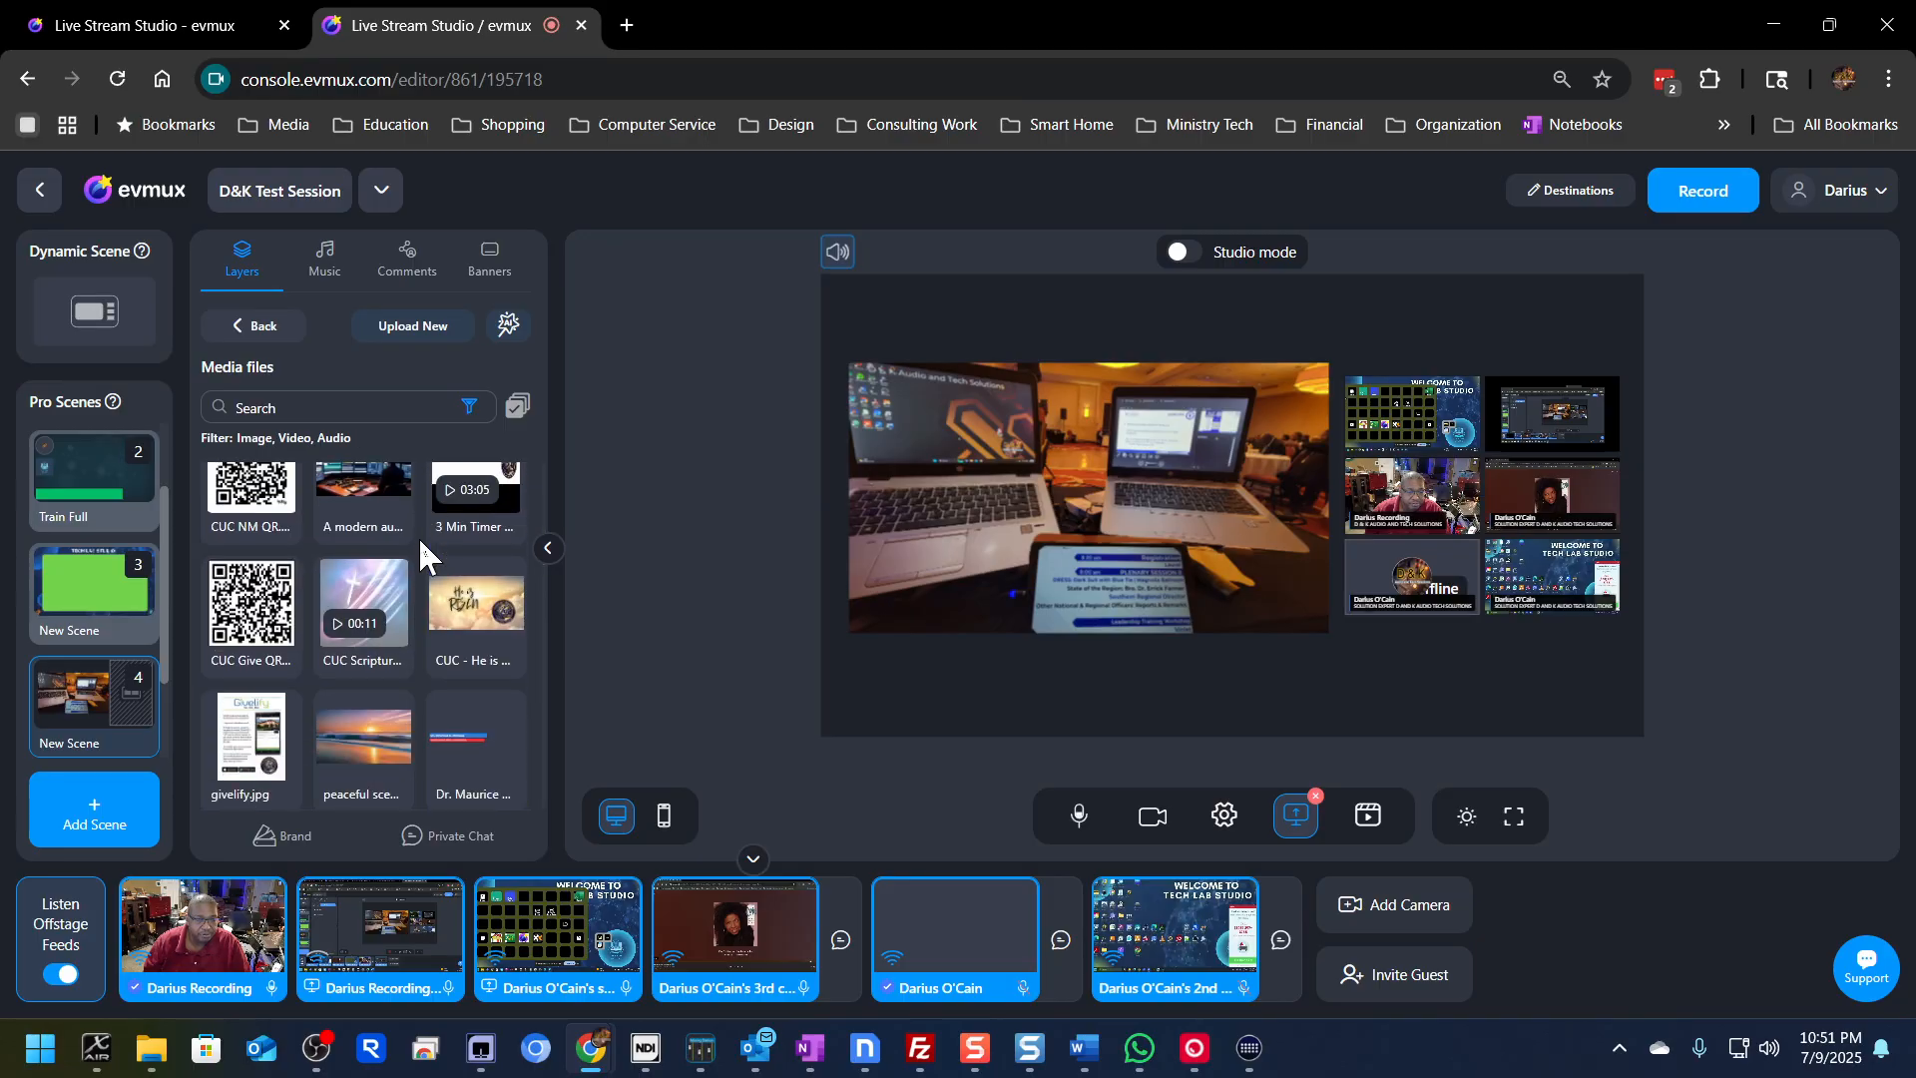
scroll(417, 536, down, 5)
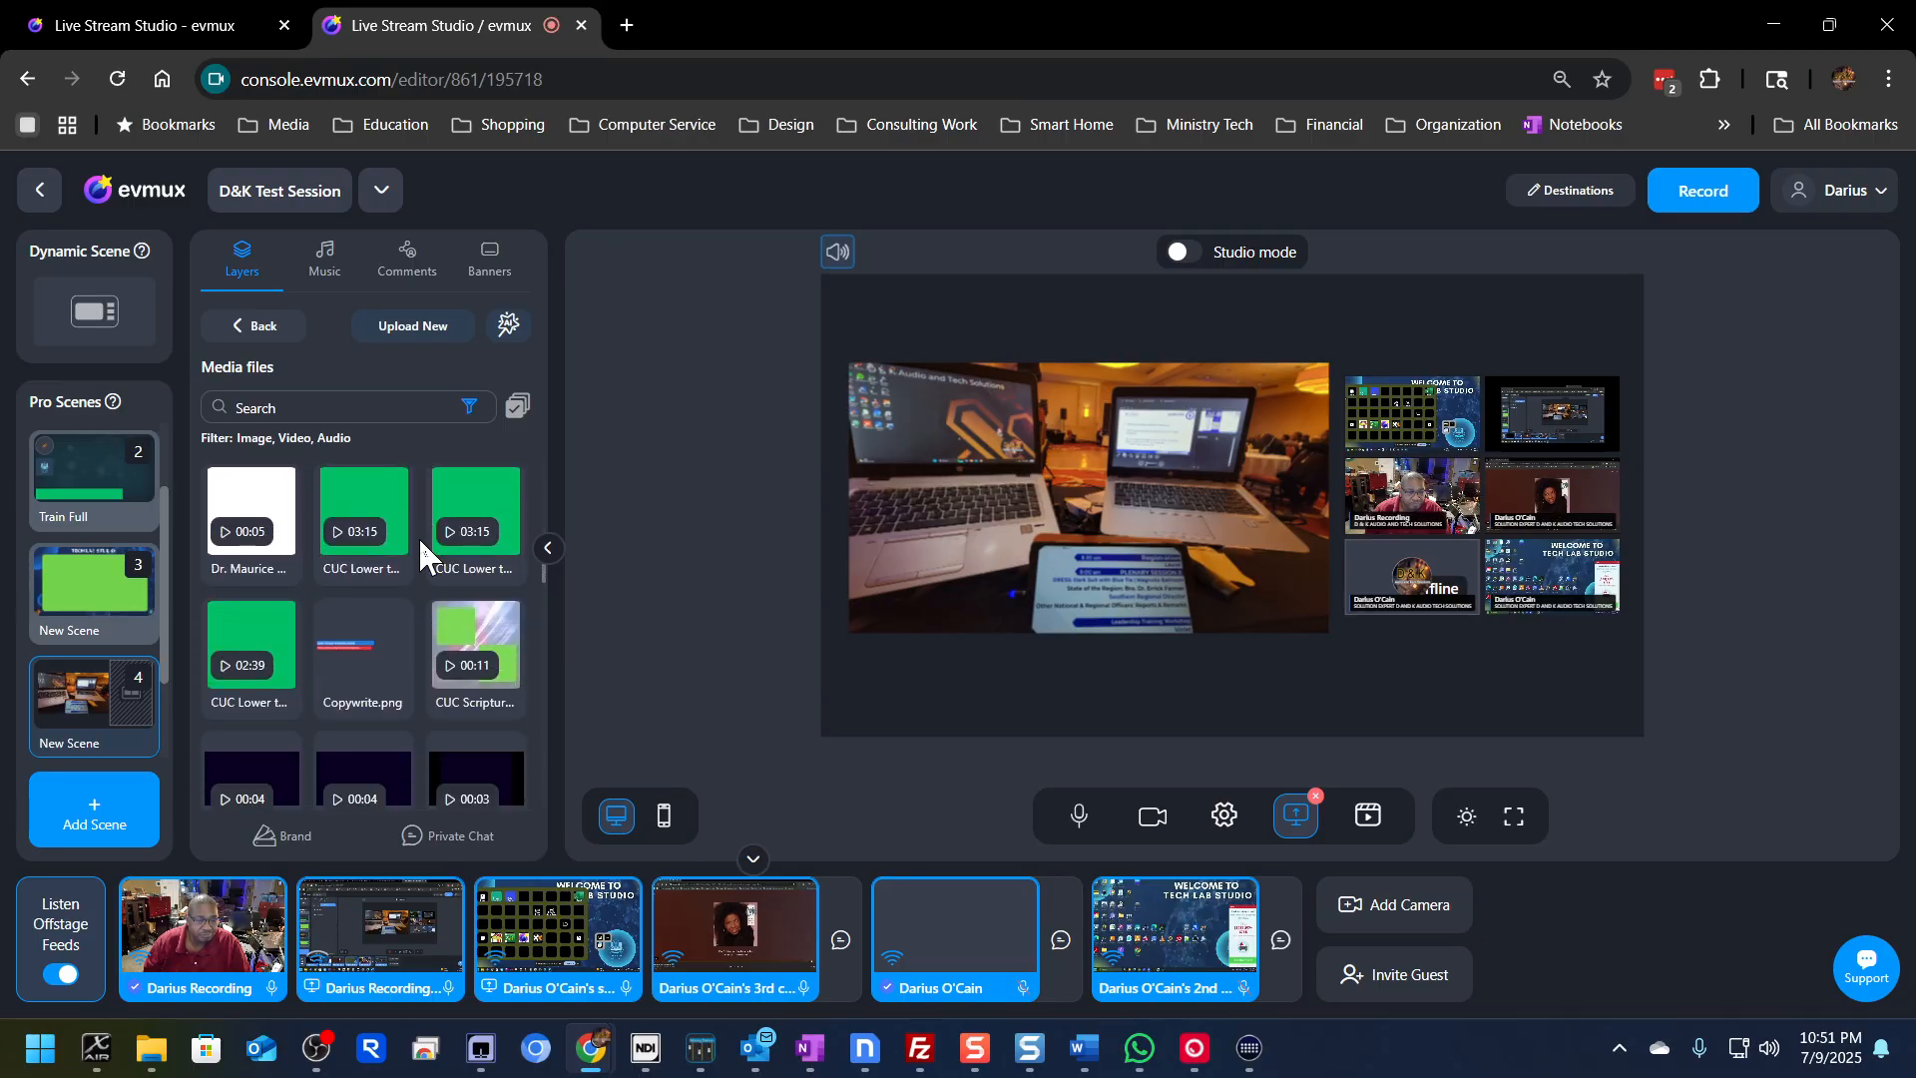
scroll(417, 544, down, 5)
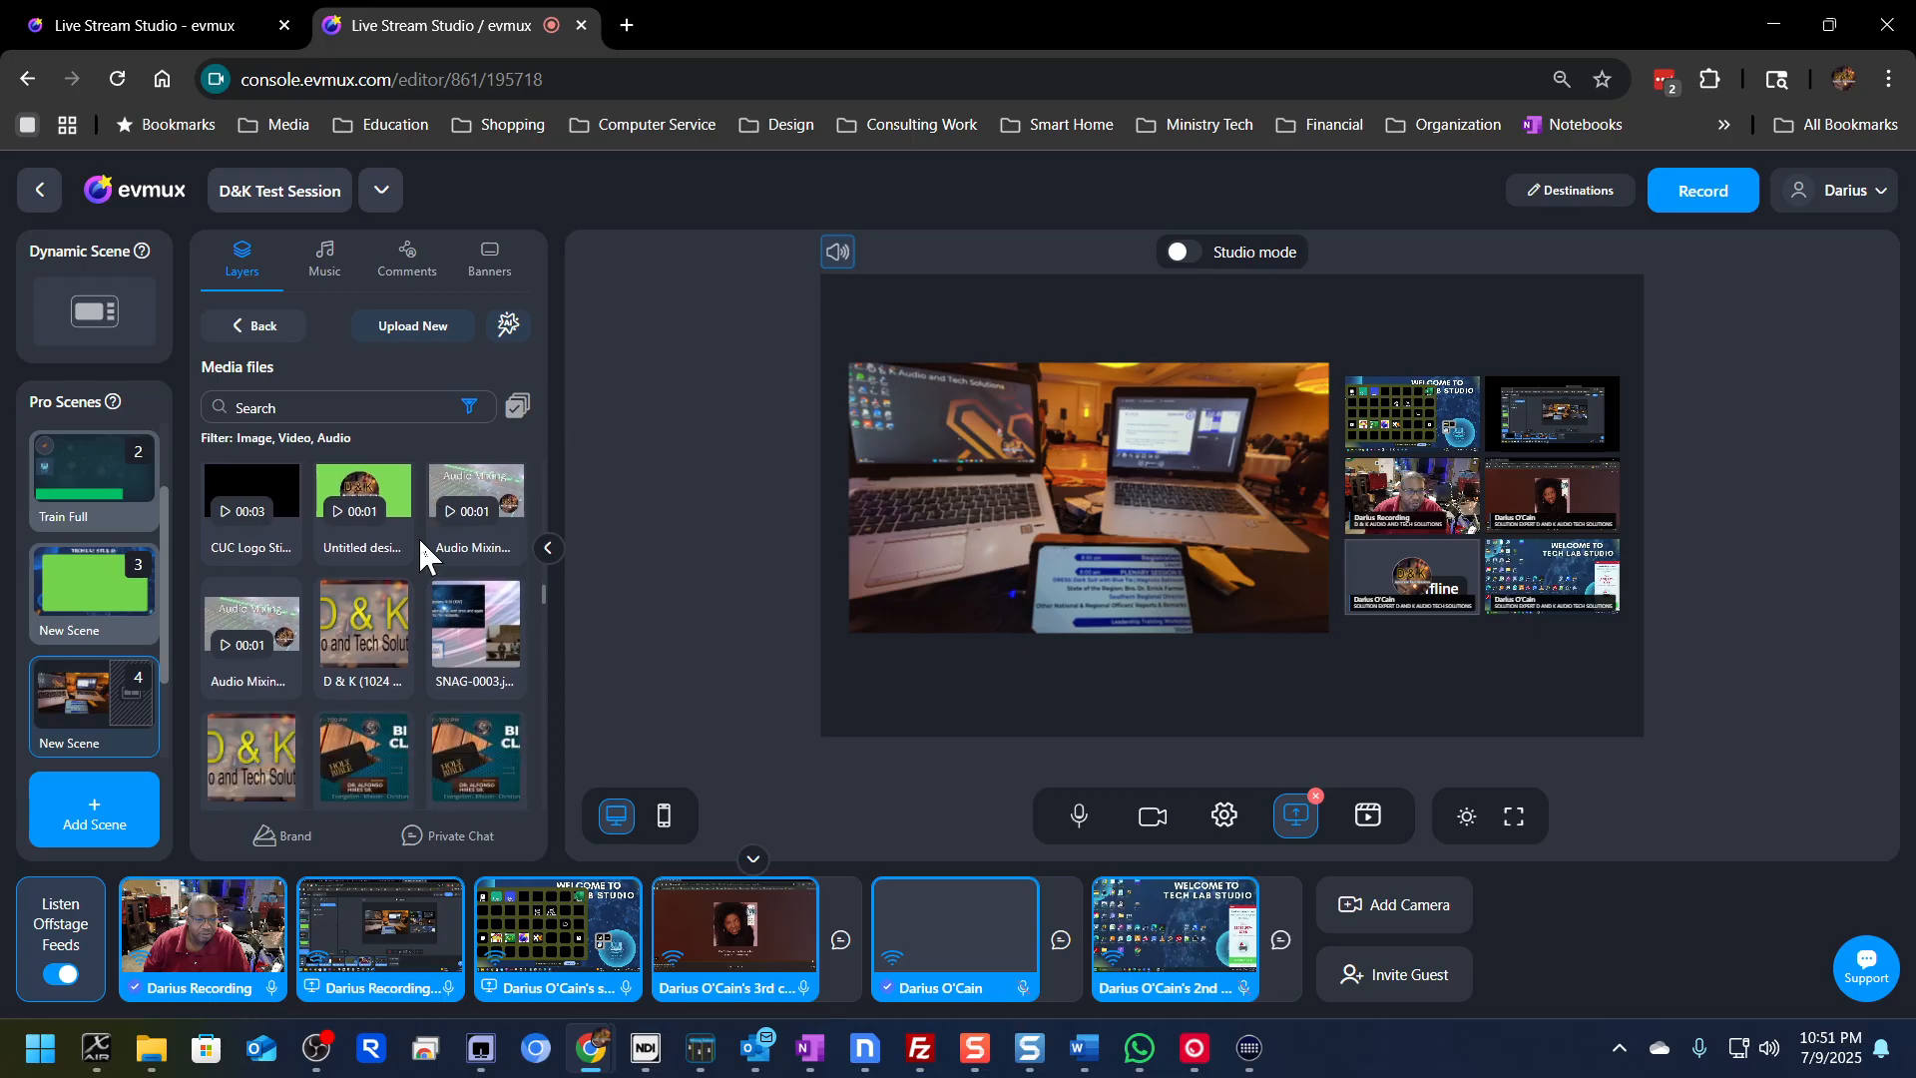
scroll(419, 543, down, 5)
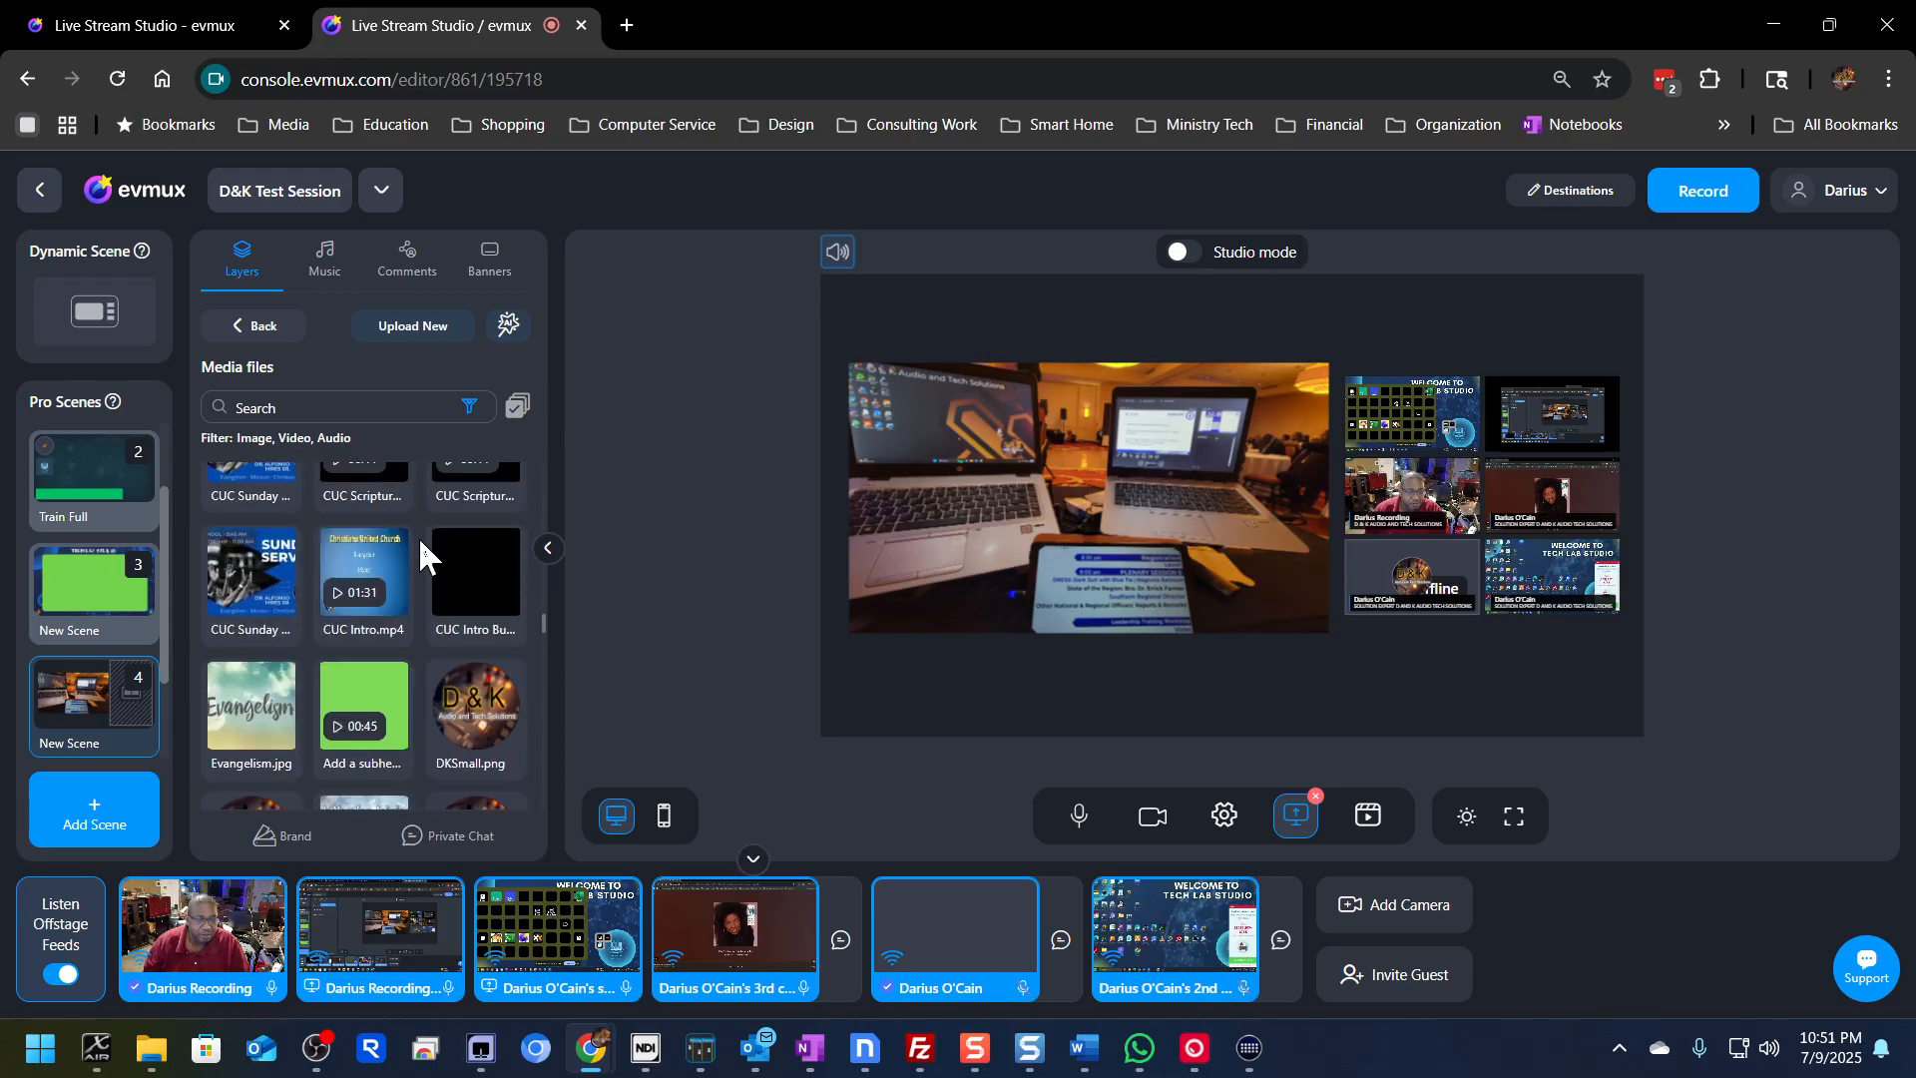
scroll(419, 549, down, 5)
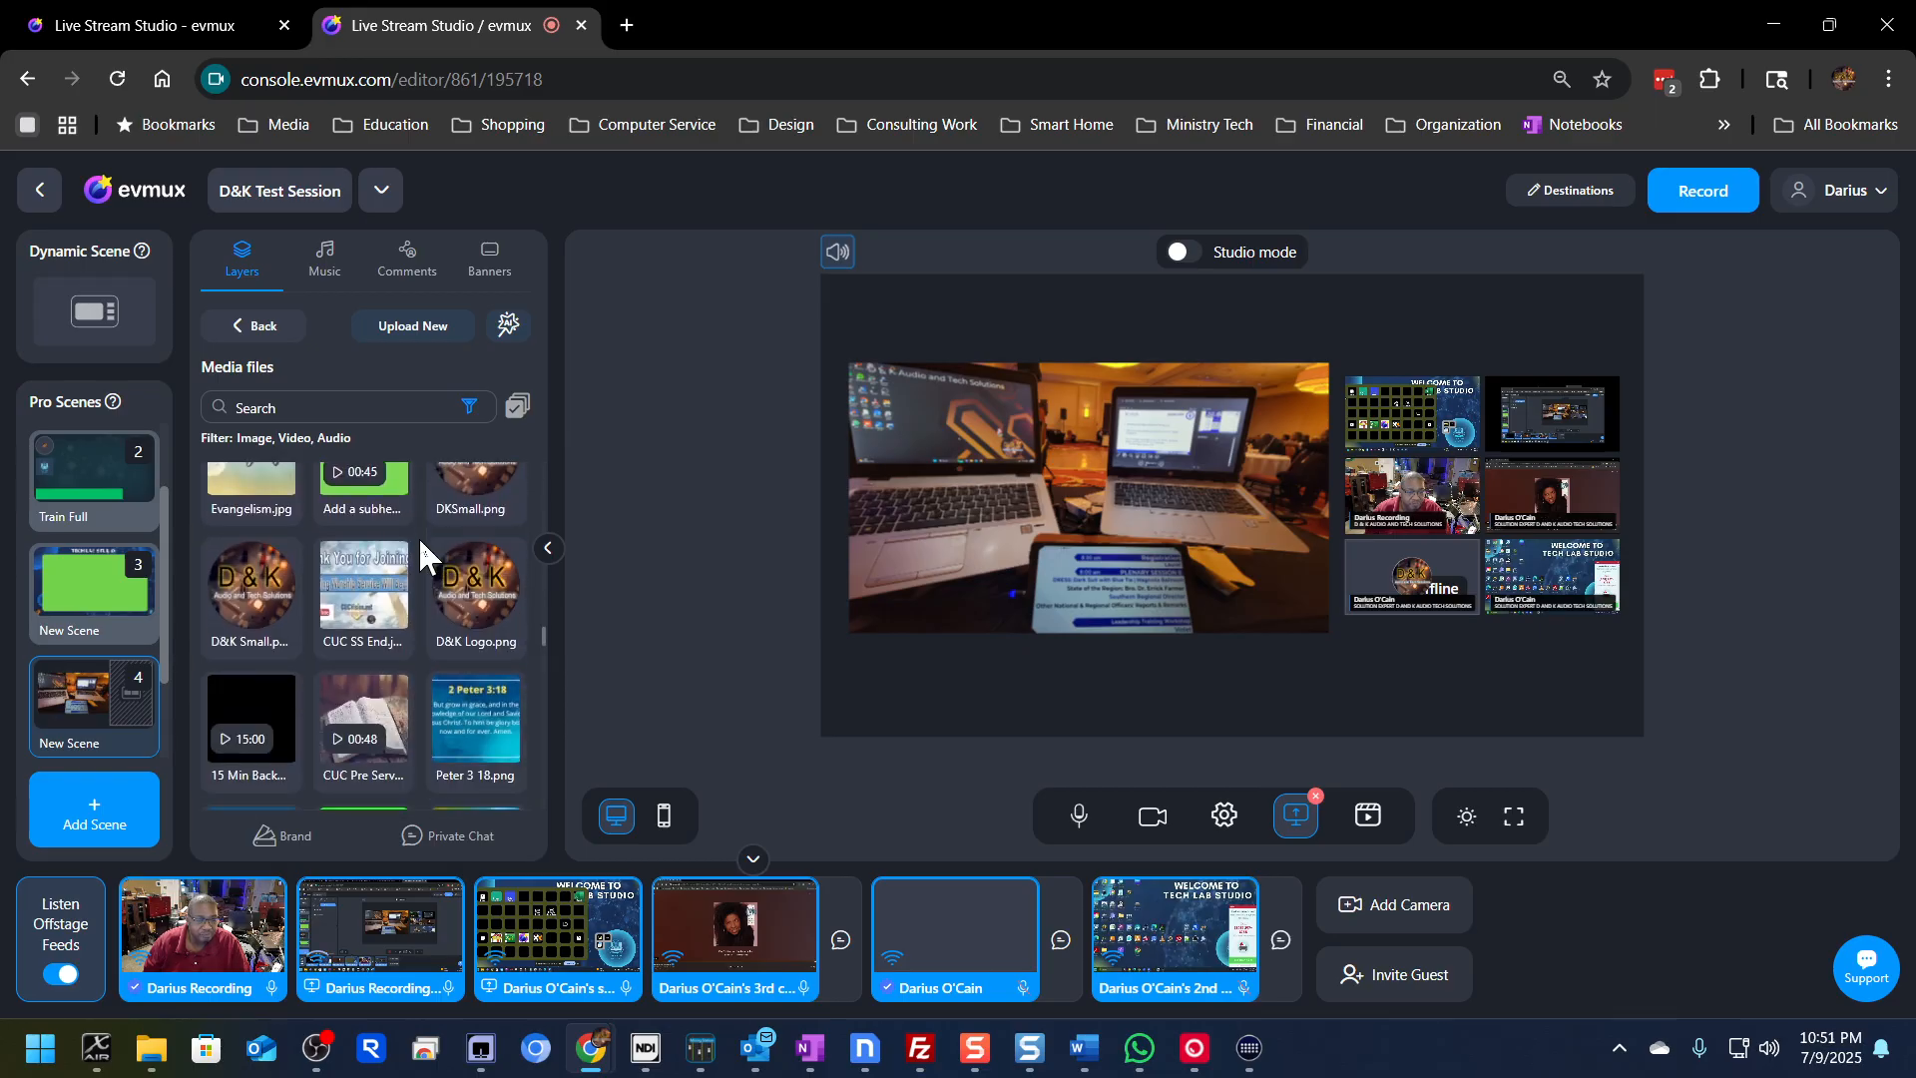
scroll(417, 536, down, 3)
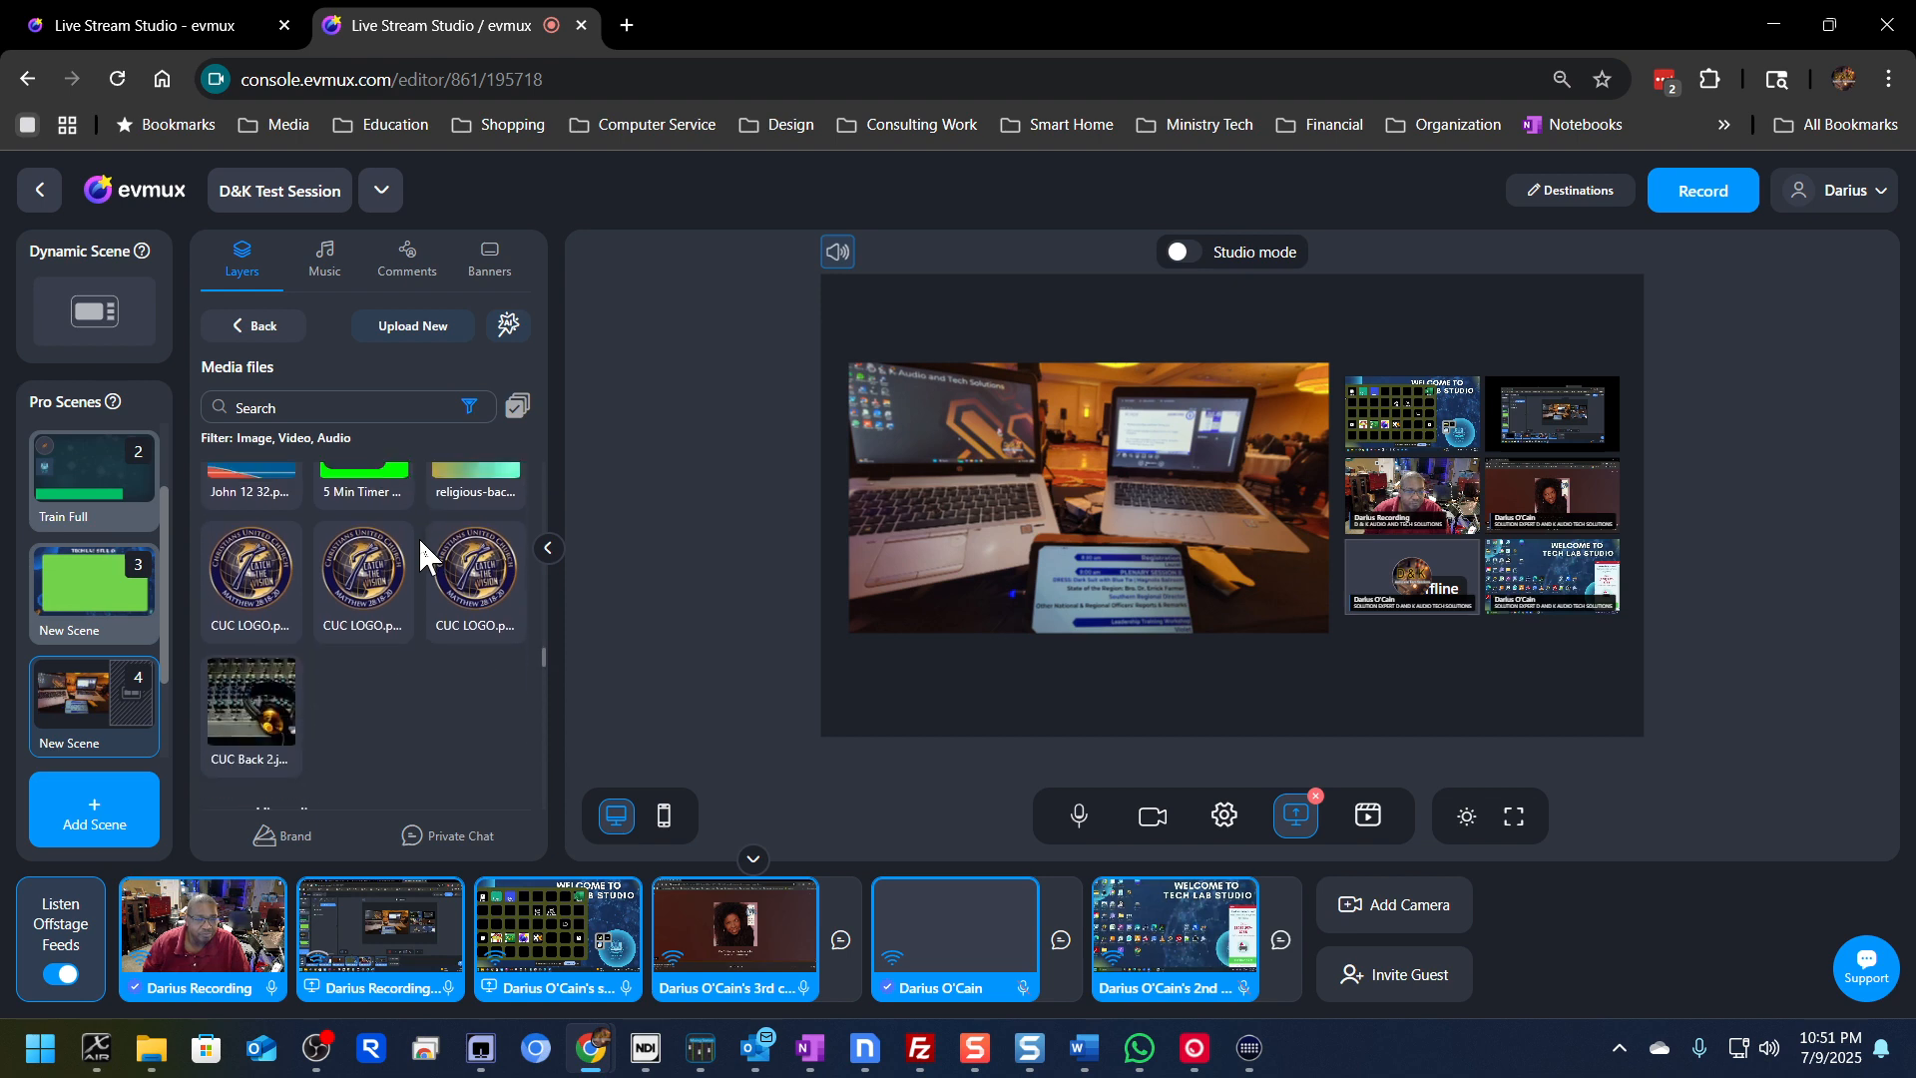
click(475, 559)
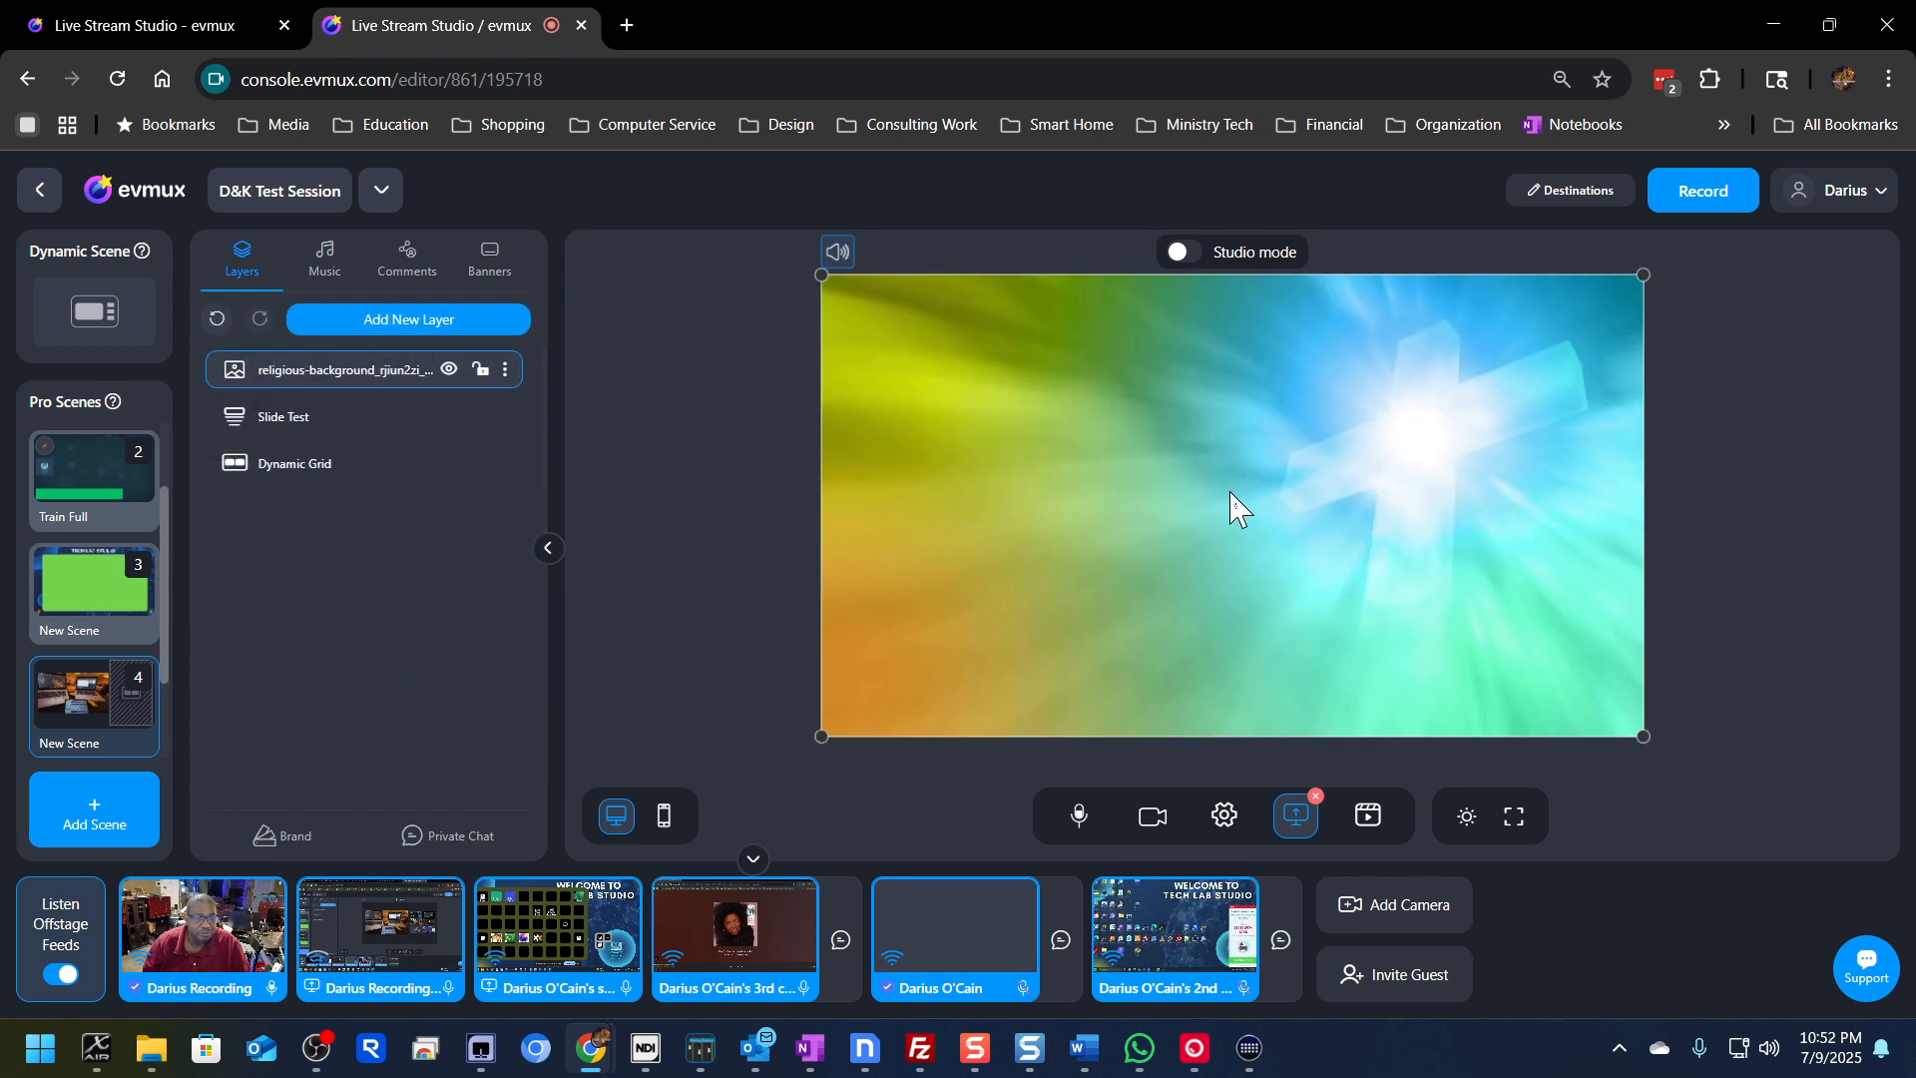
Step: Reorder the layers so the religious-background image sits beneath the slideshow and the dynamic grid
click(1228, 491)
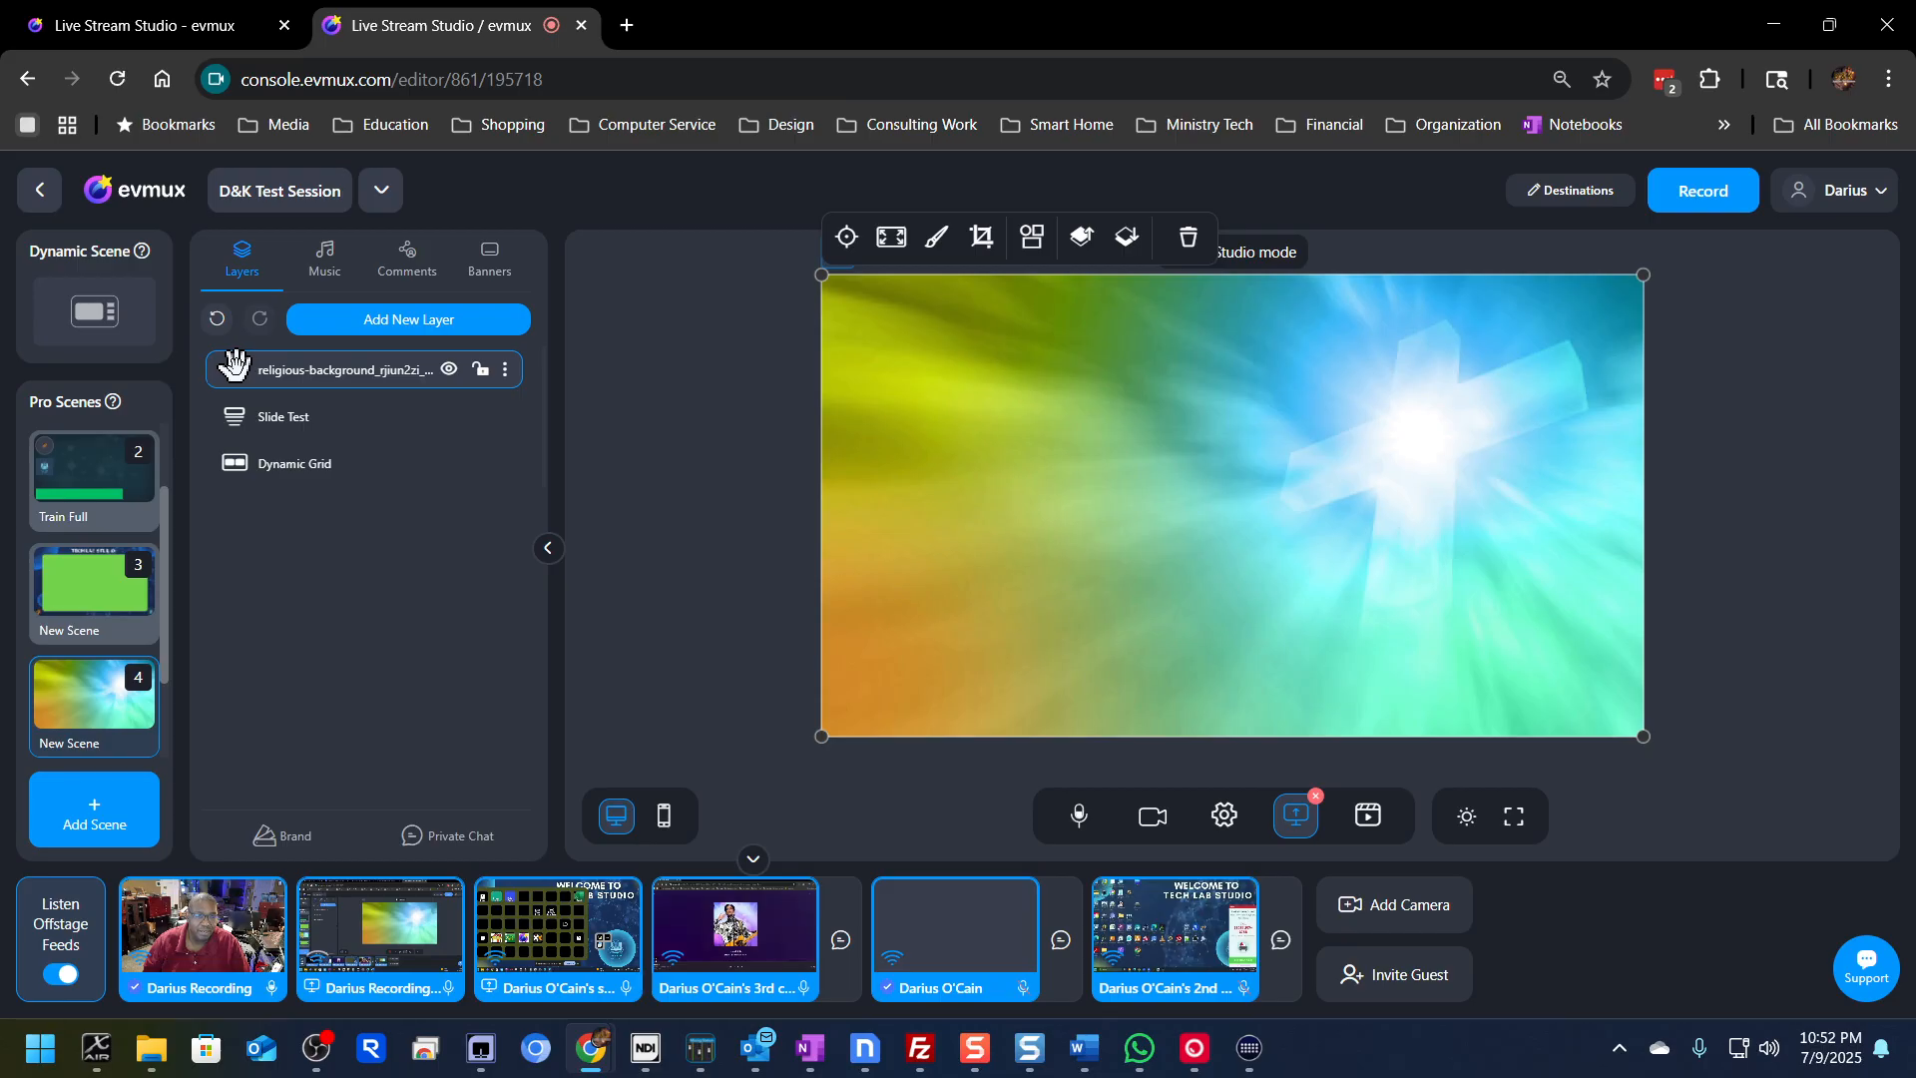
drag(235, 367, 250, 485)
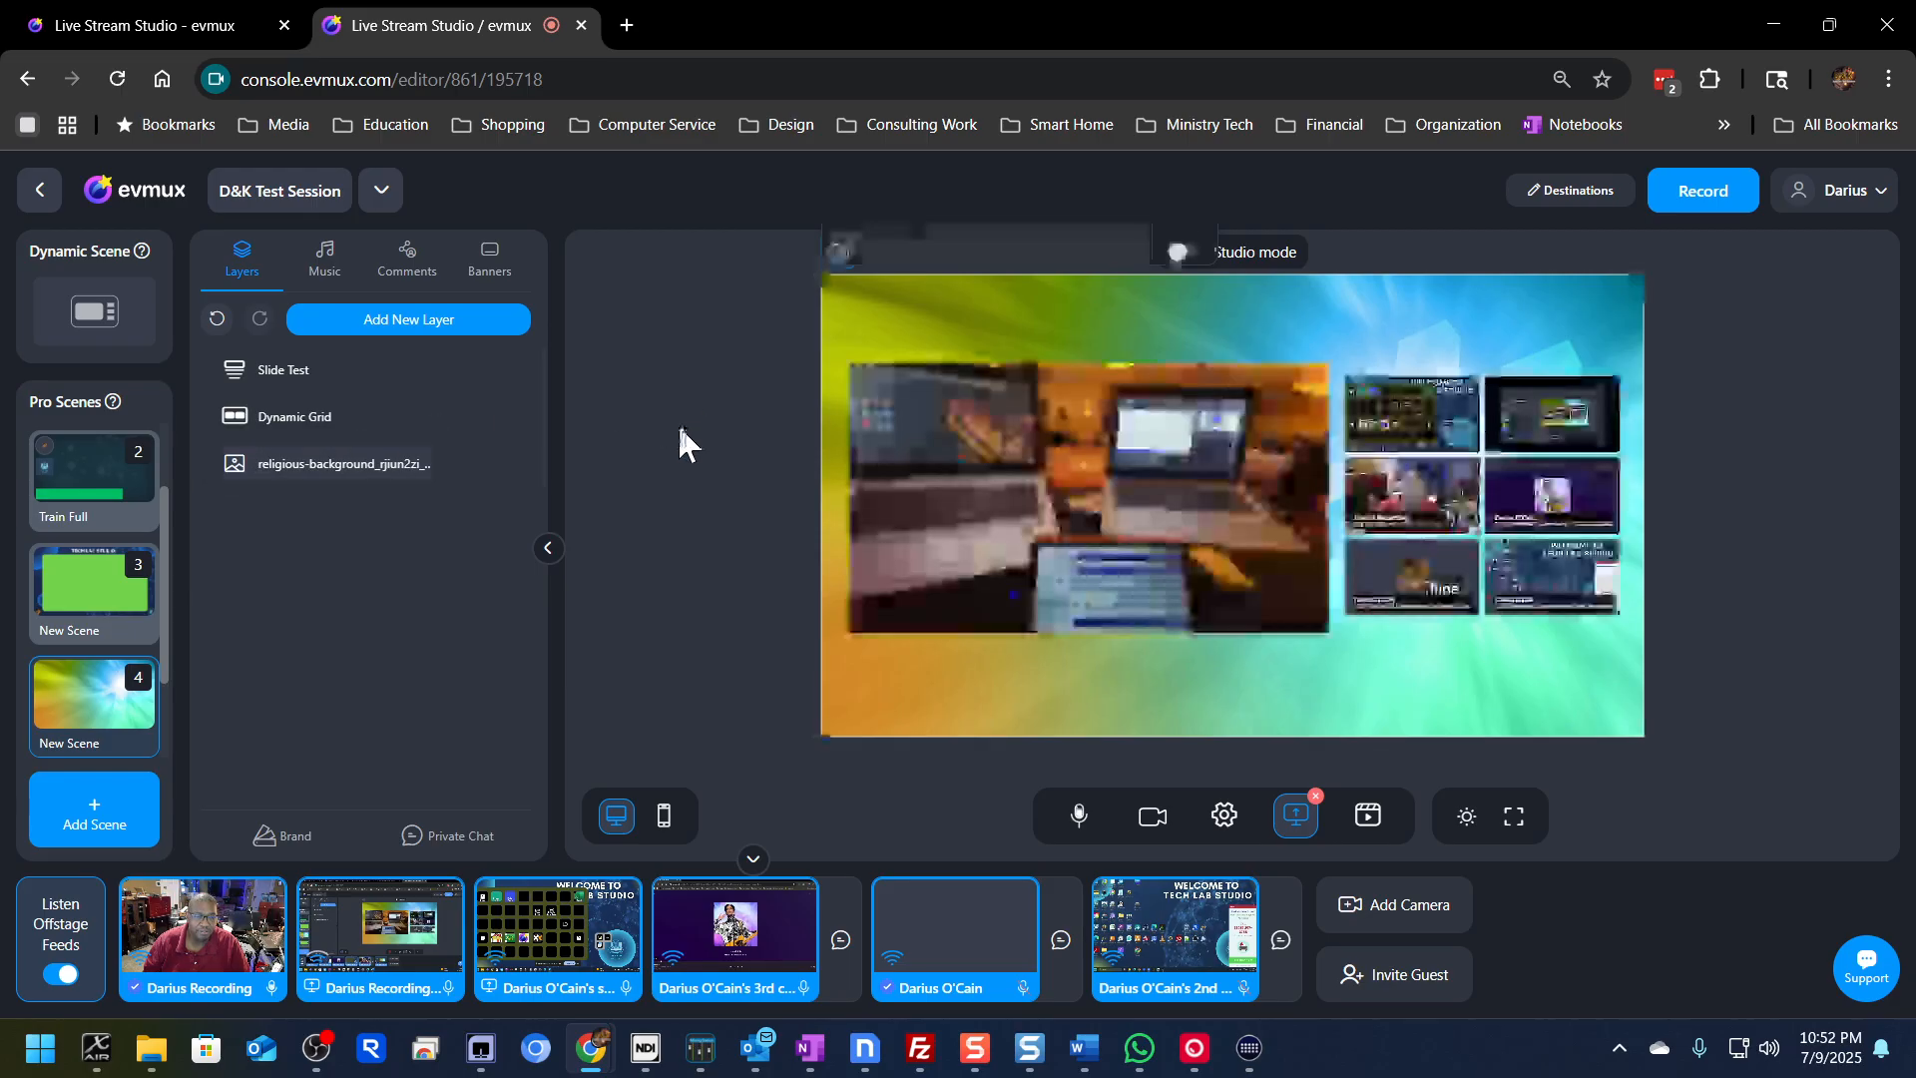
Step: Move the Slide Test slideshow upward on the canvas to leave more room beneath it
mouse_move(1038, 474)
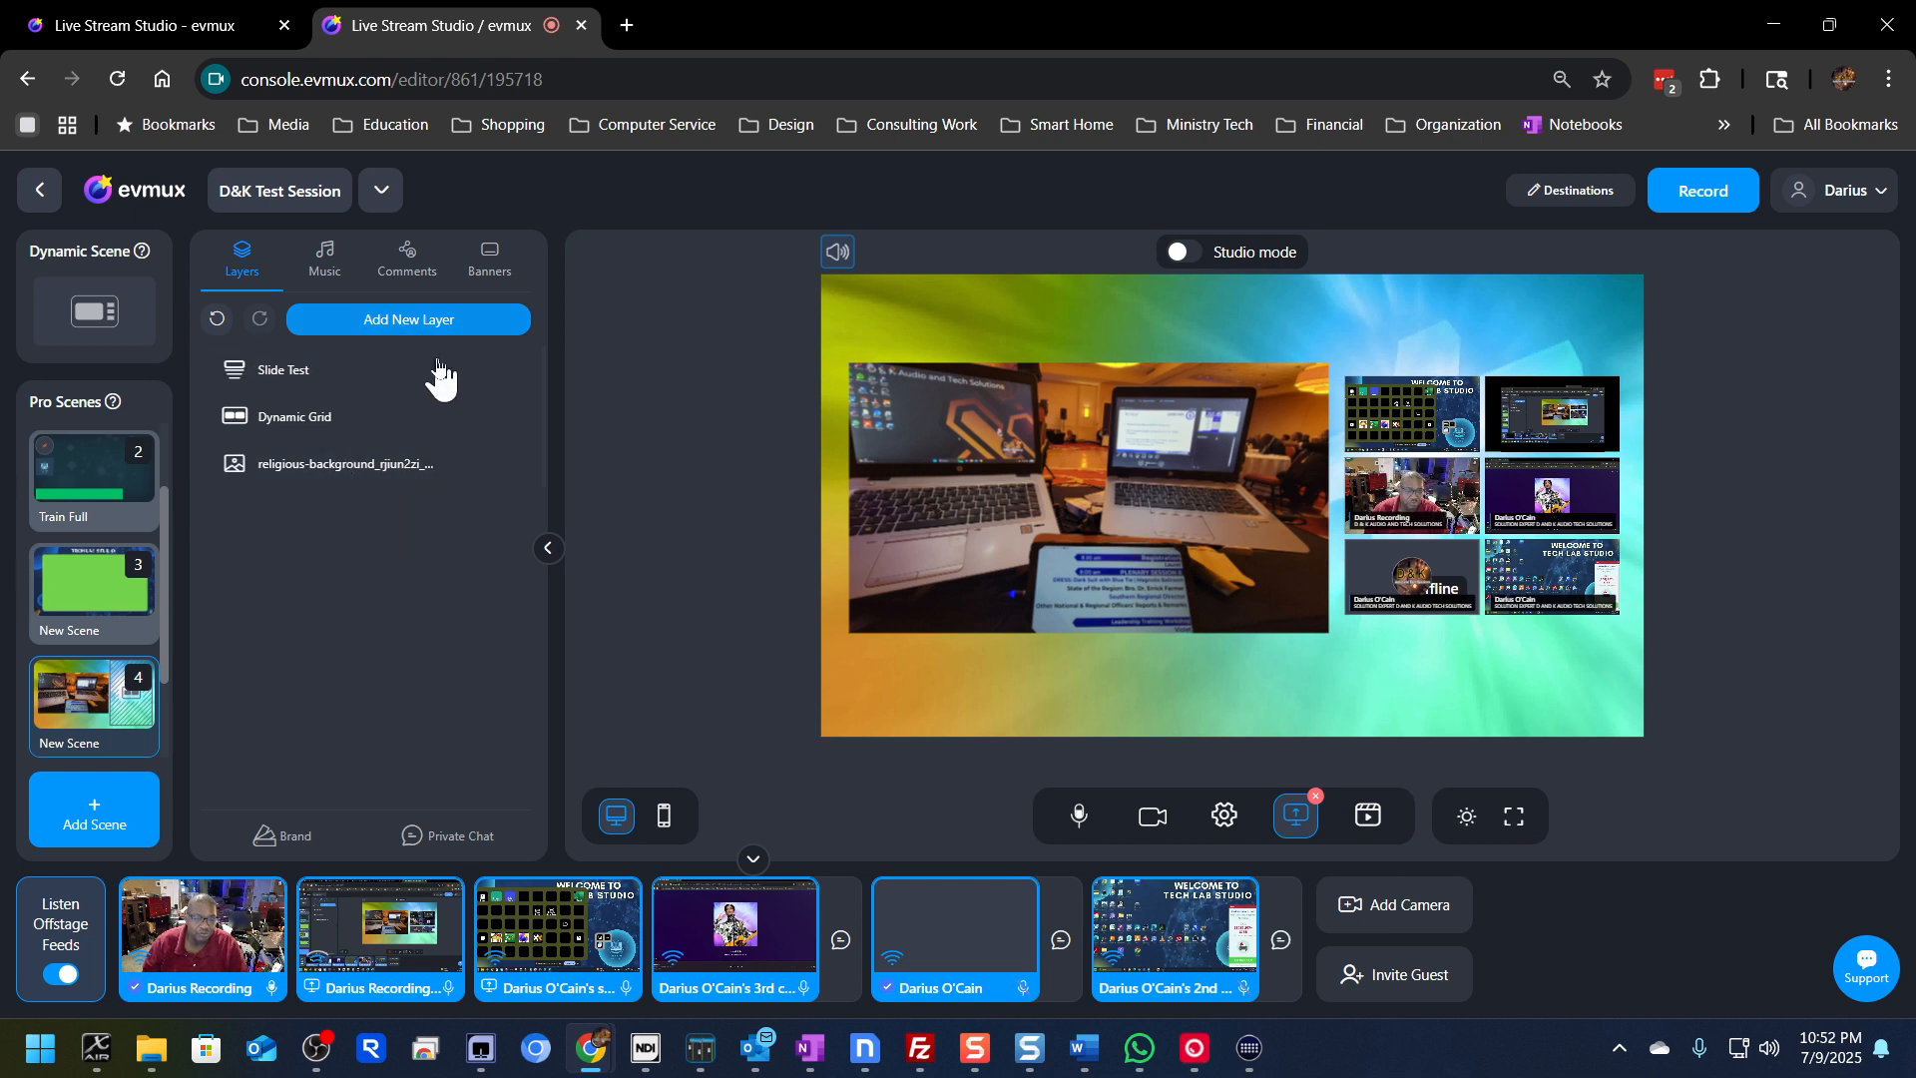
mouse_move(427, 365)
mouse_move(1044, 533)
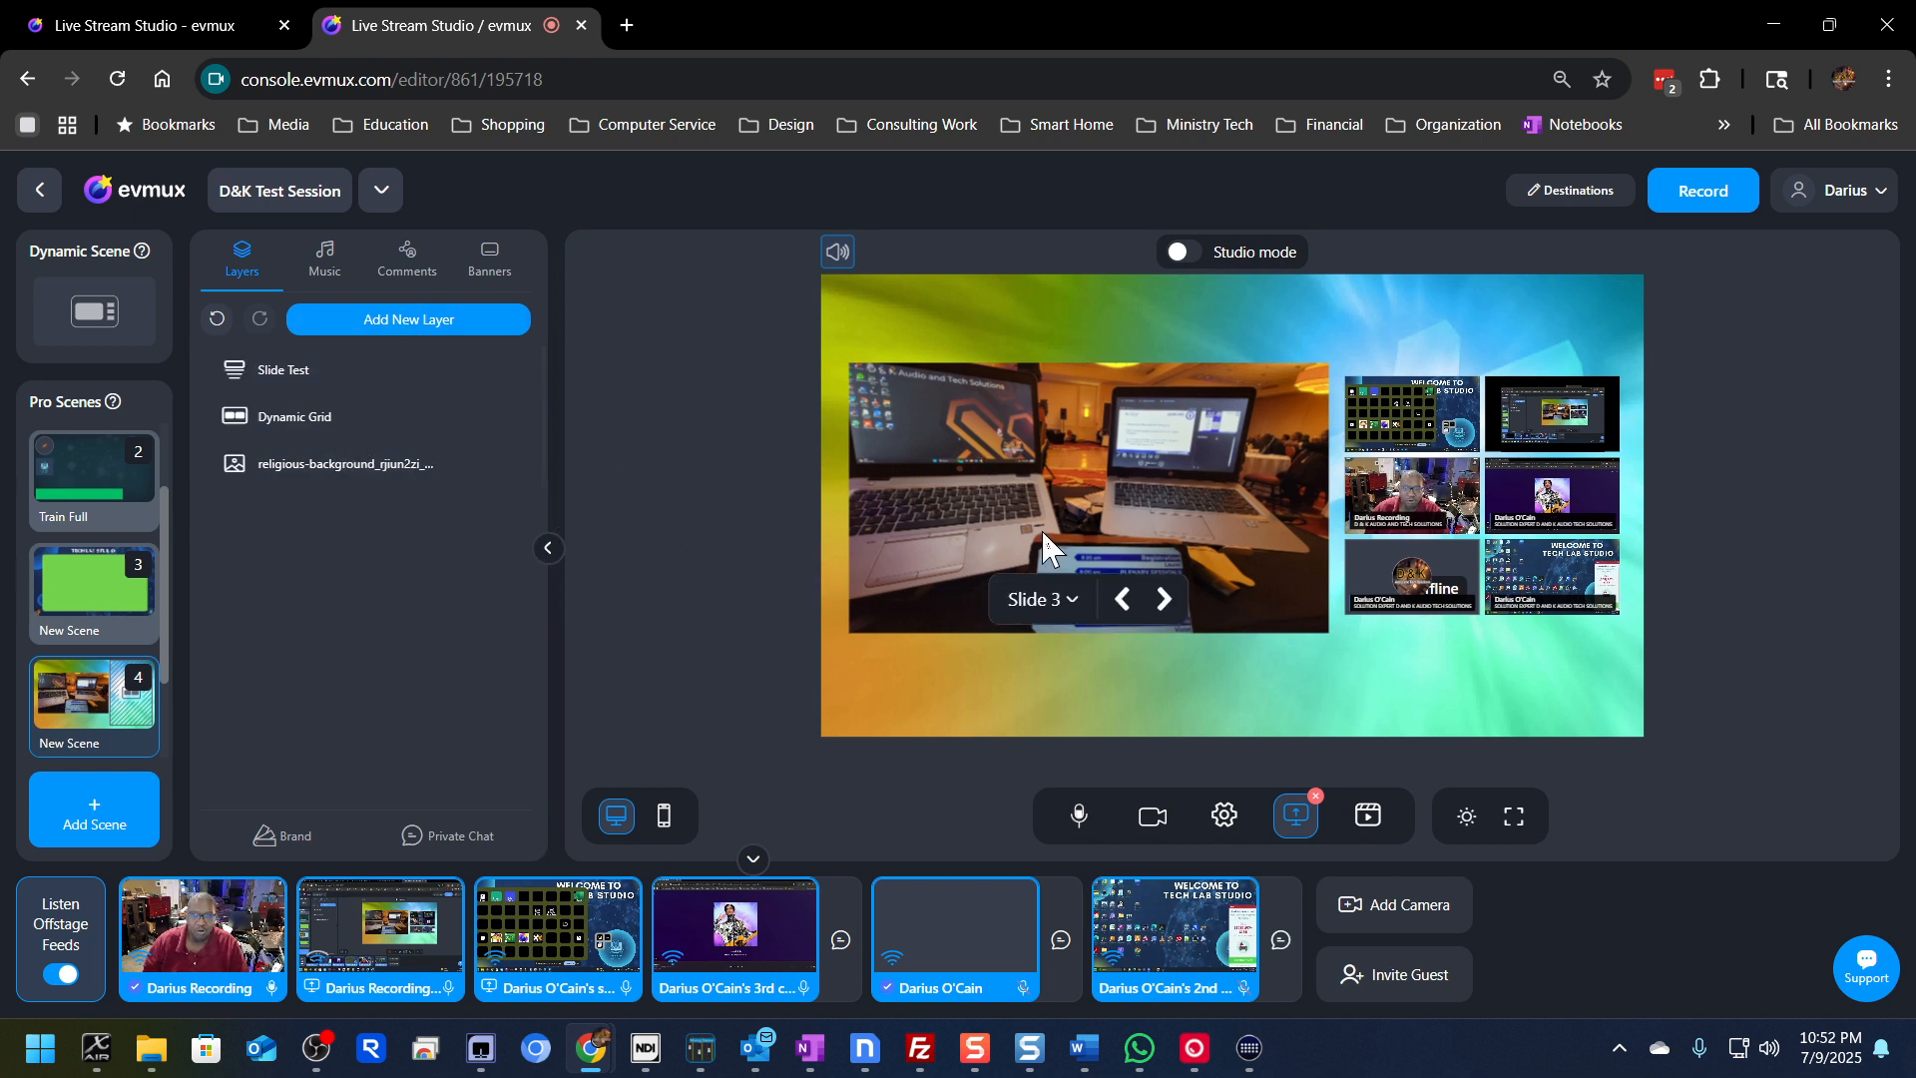
click(1001, 459)
drag(996, 442, 1001, 423)
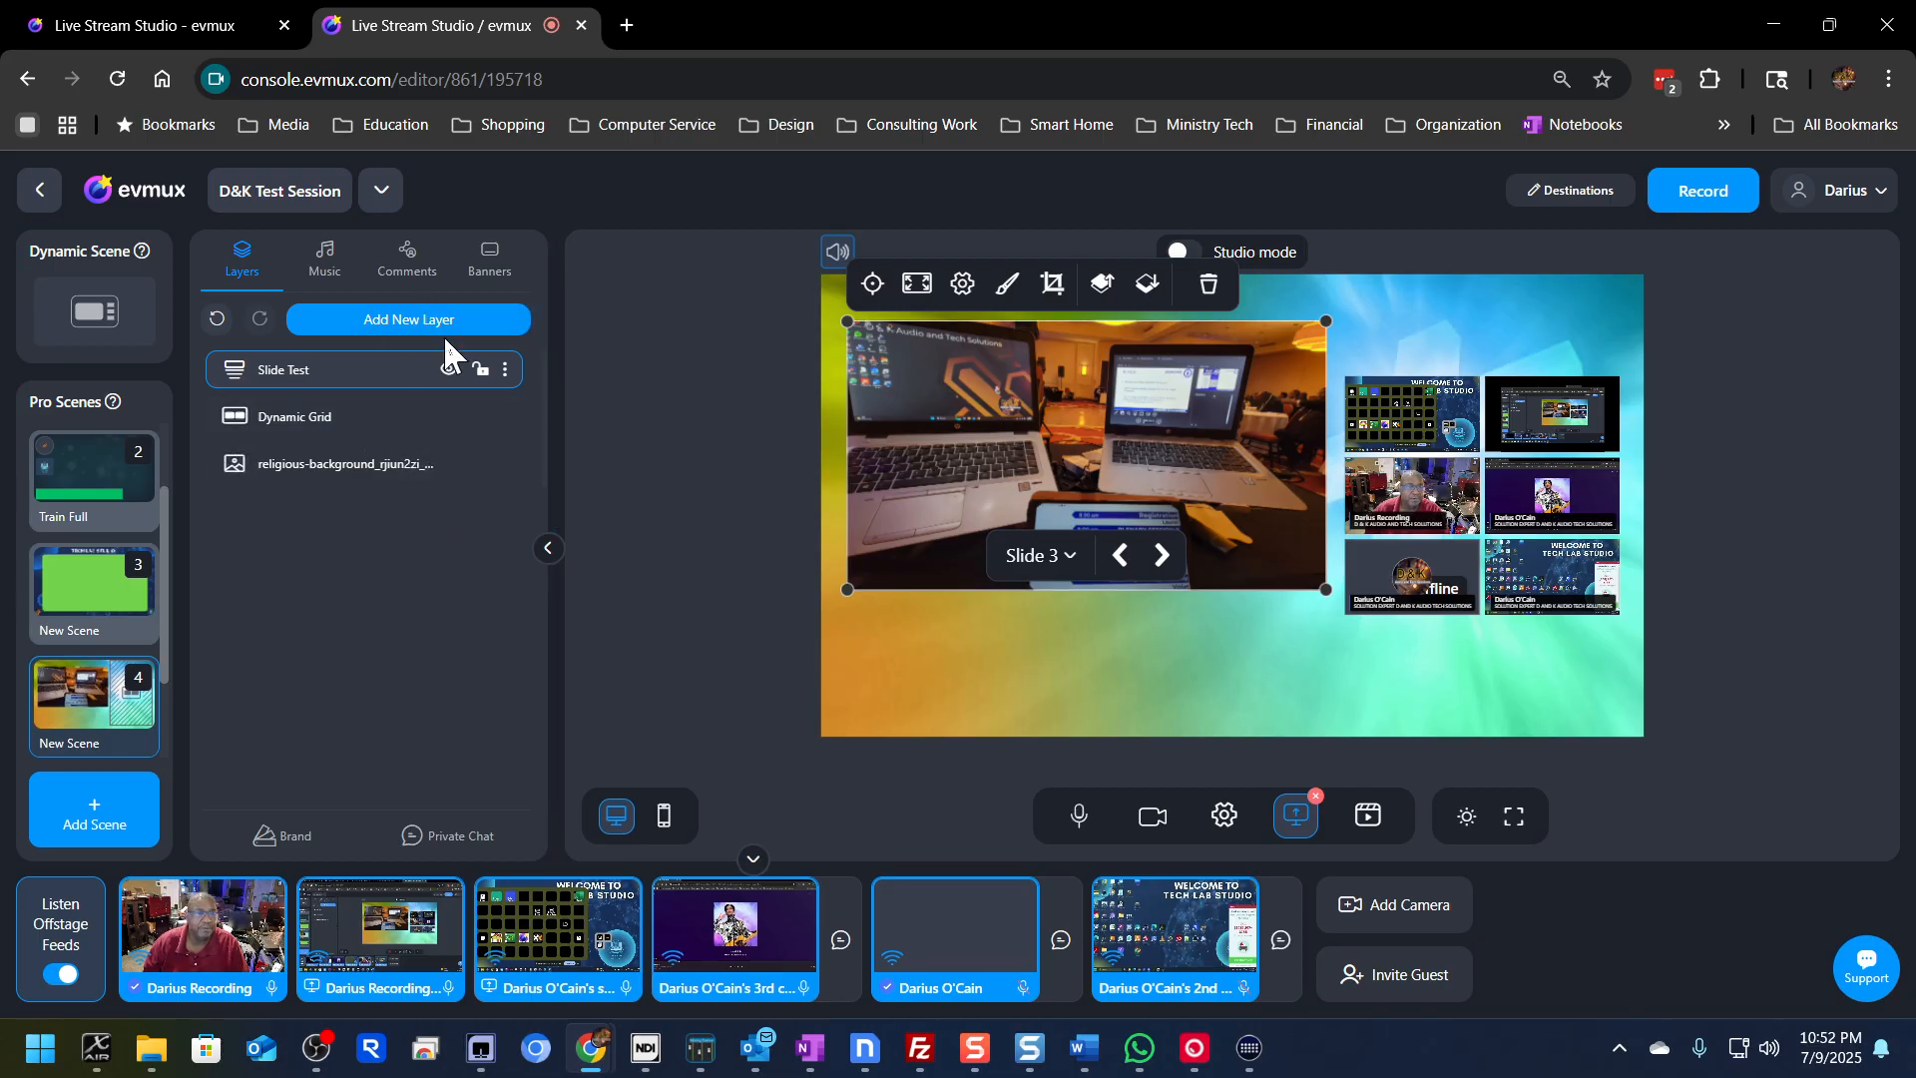
Step: Add the uploaded logo image Tech Lab.png from the media files as a new layer
click(394, 324)
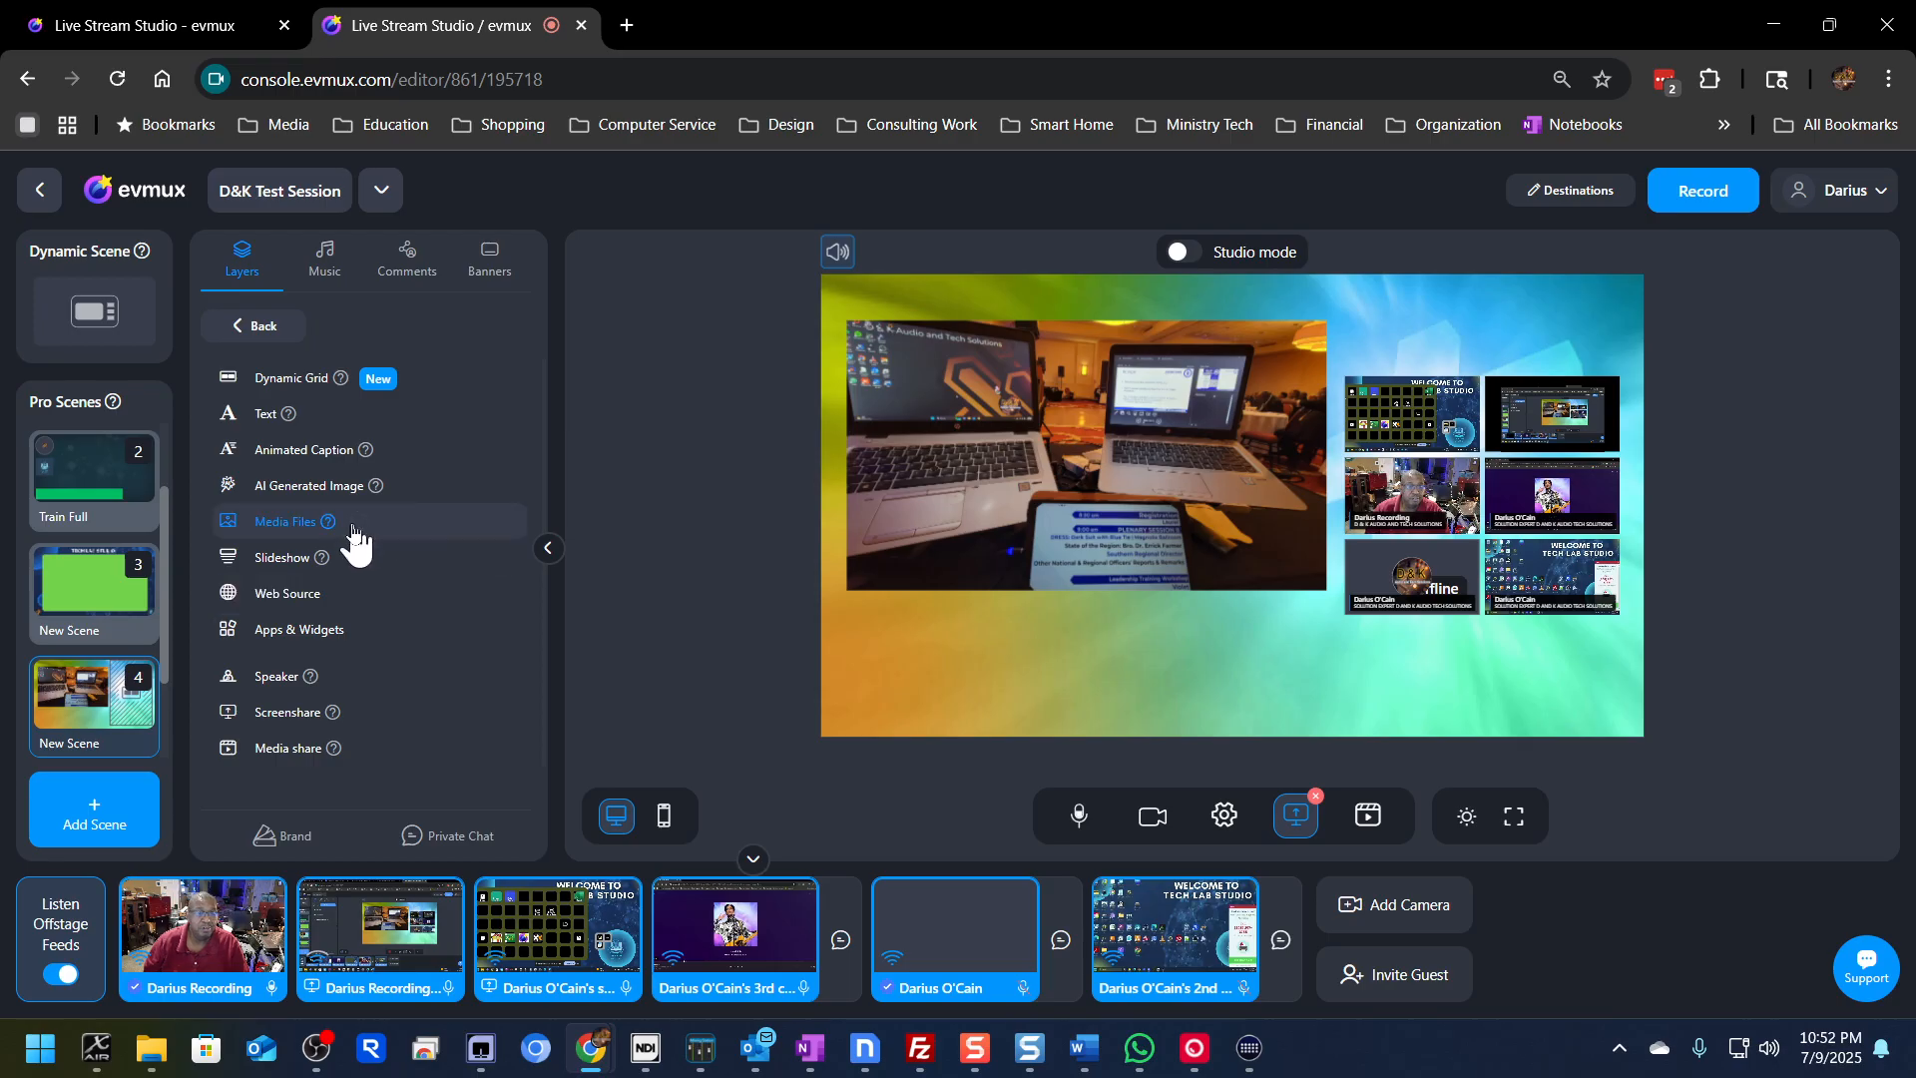
click(354, 542)
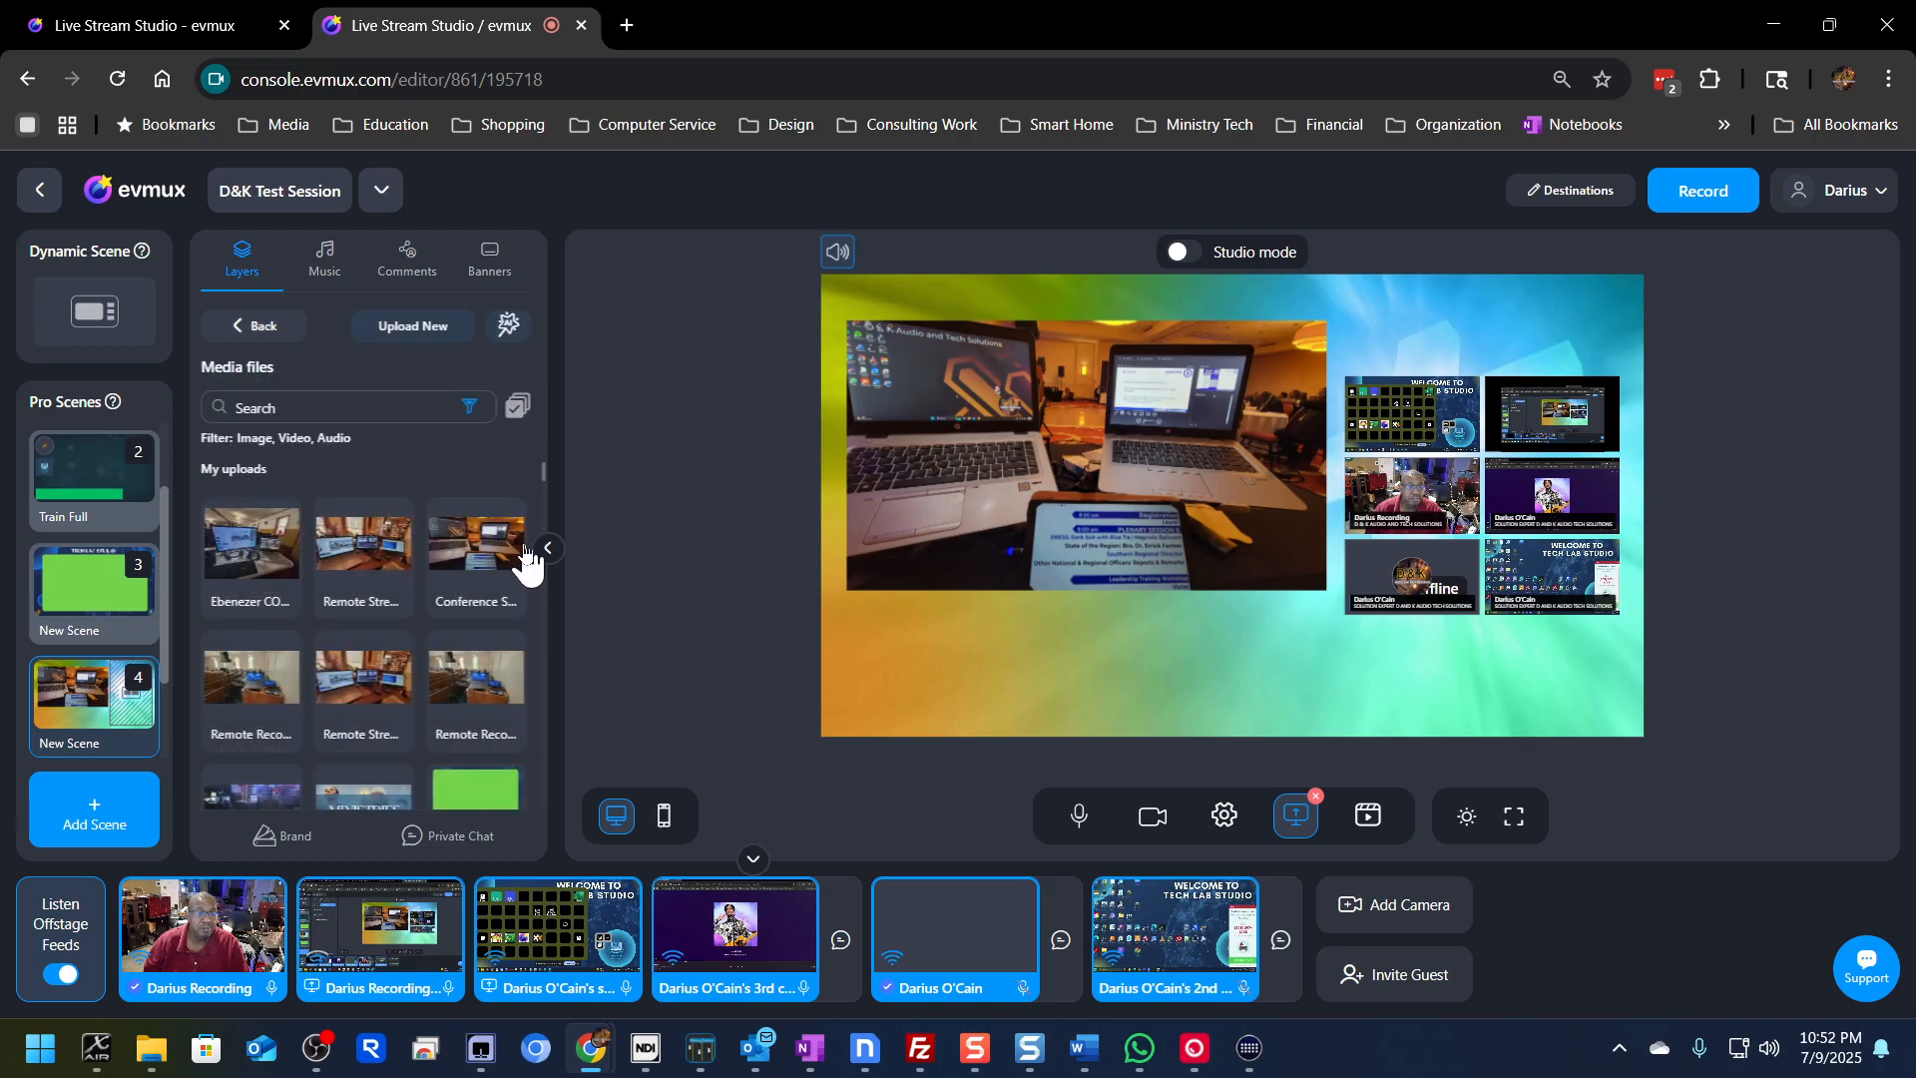
mouse_move(429, 586)
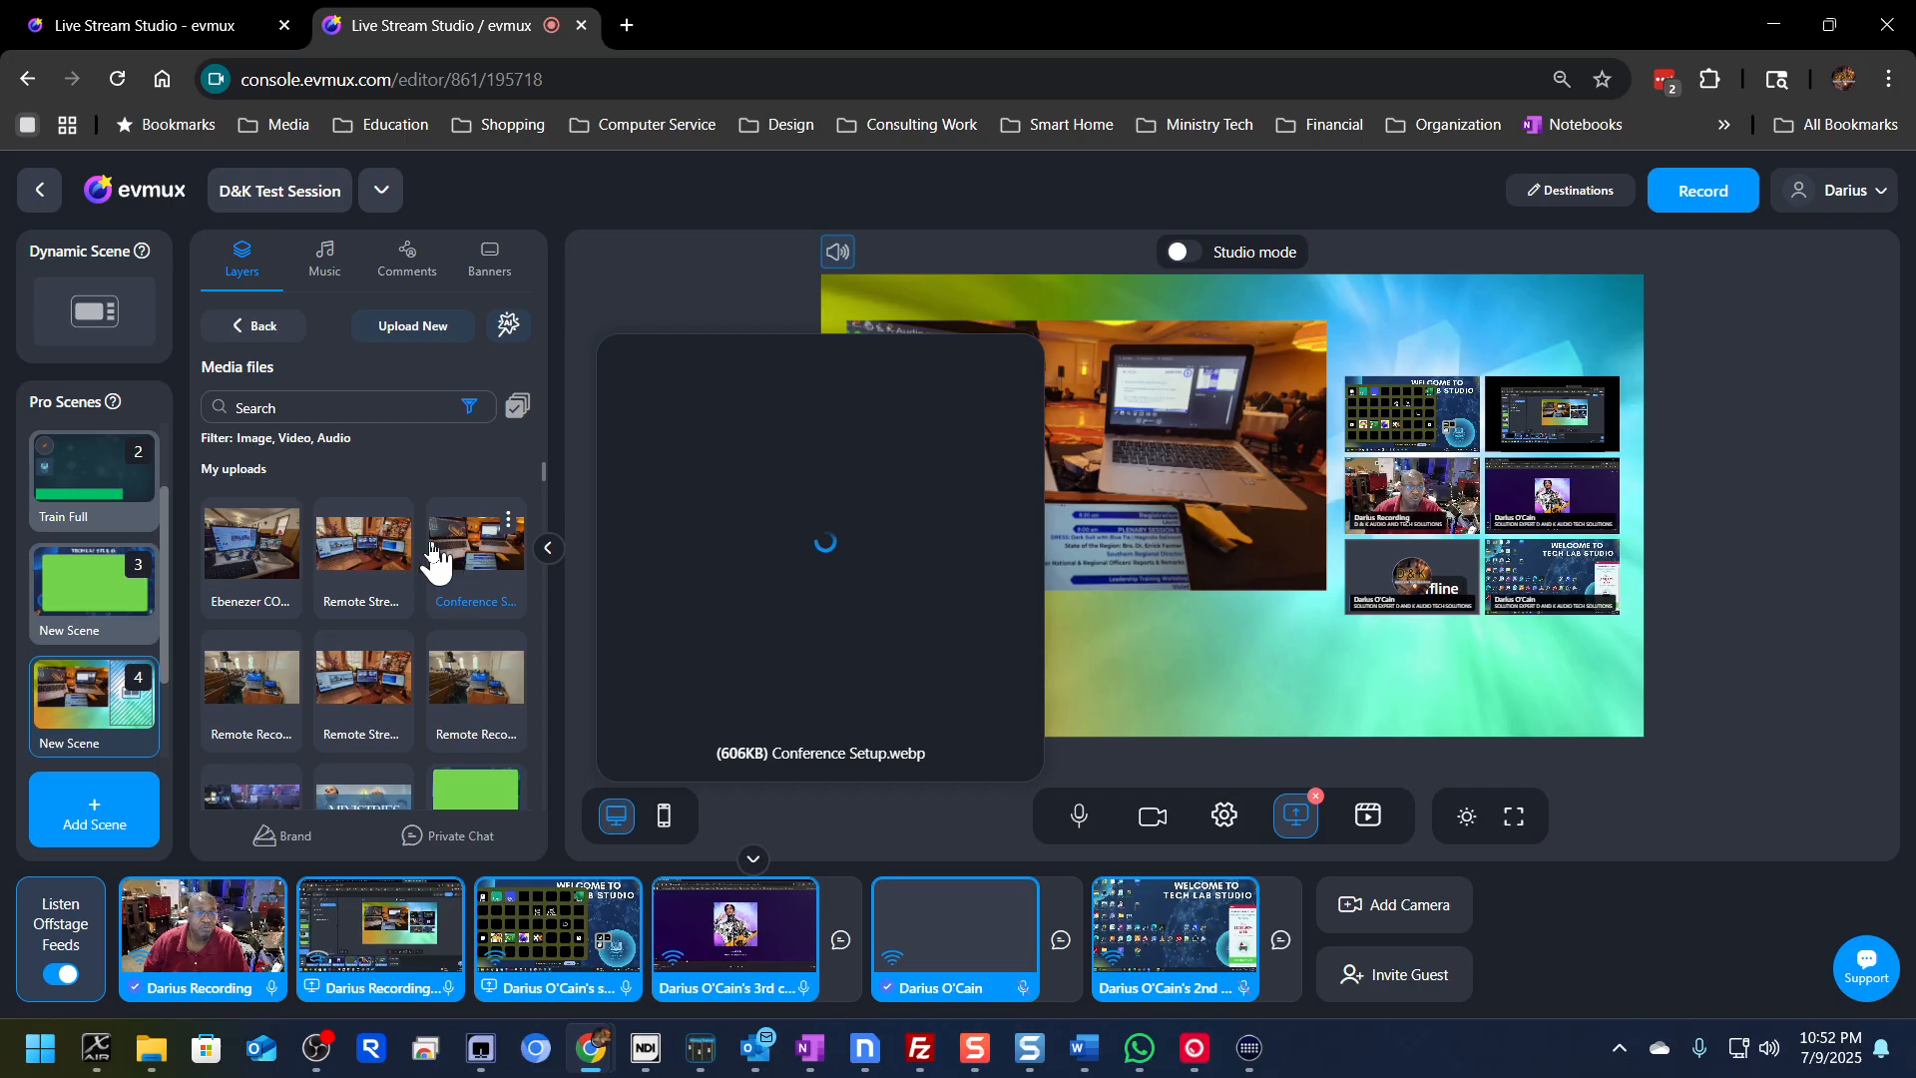
scroll(371, 584, down, 5)
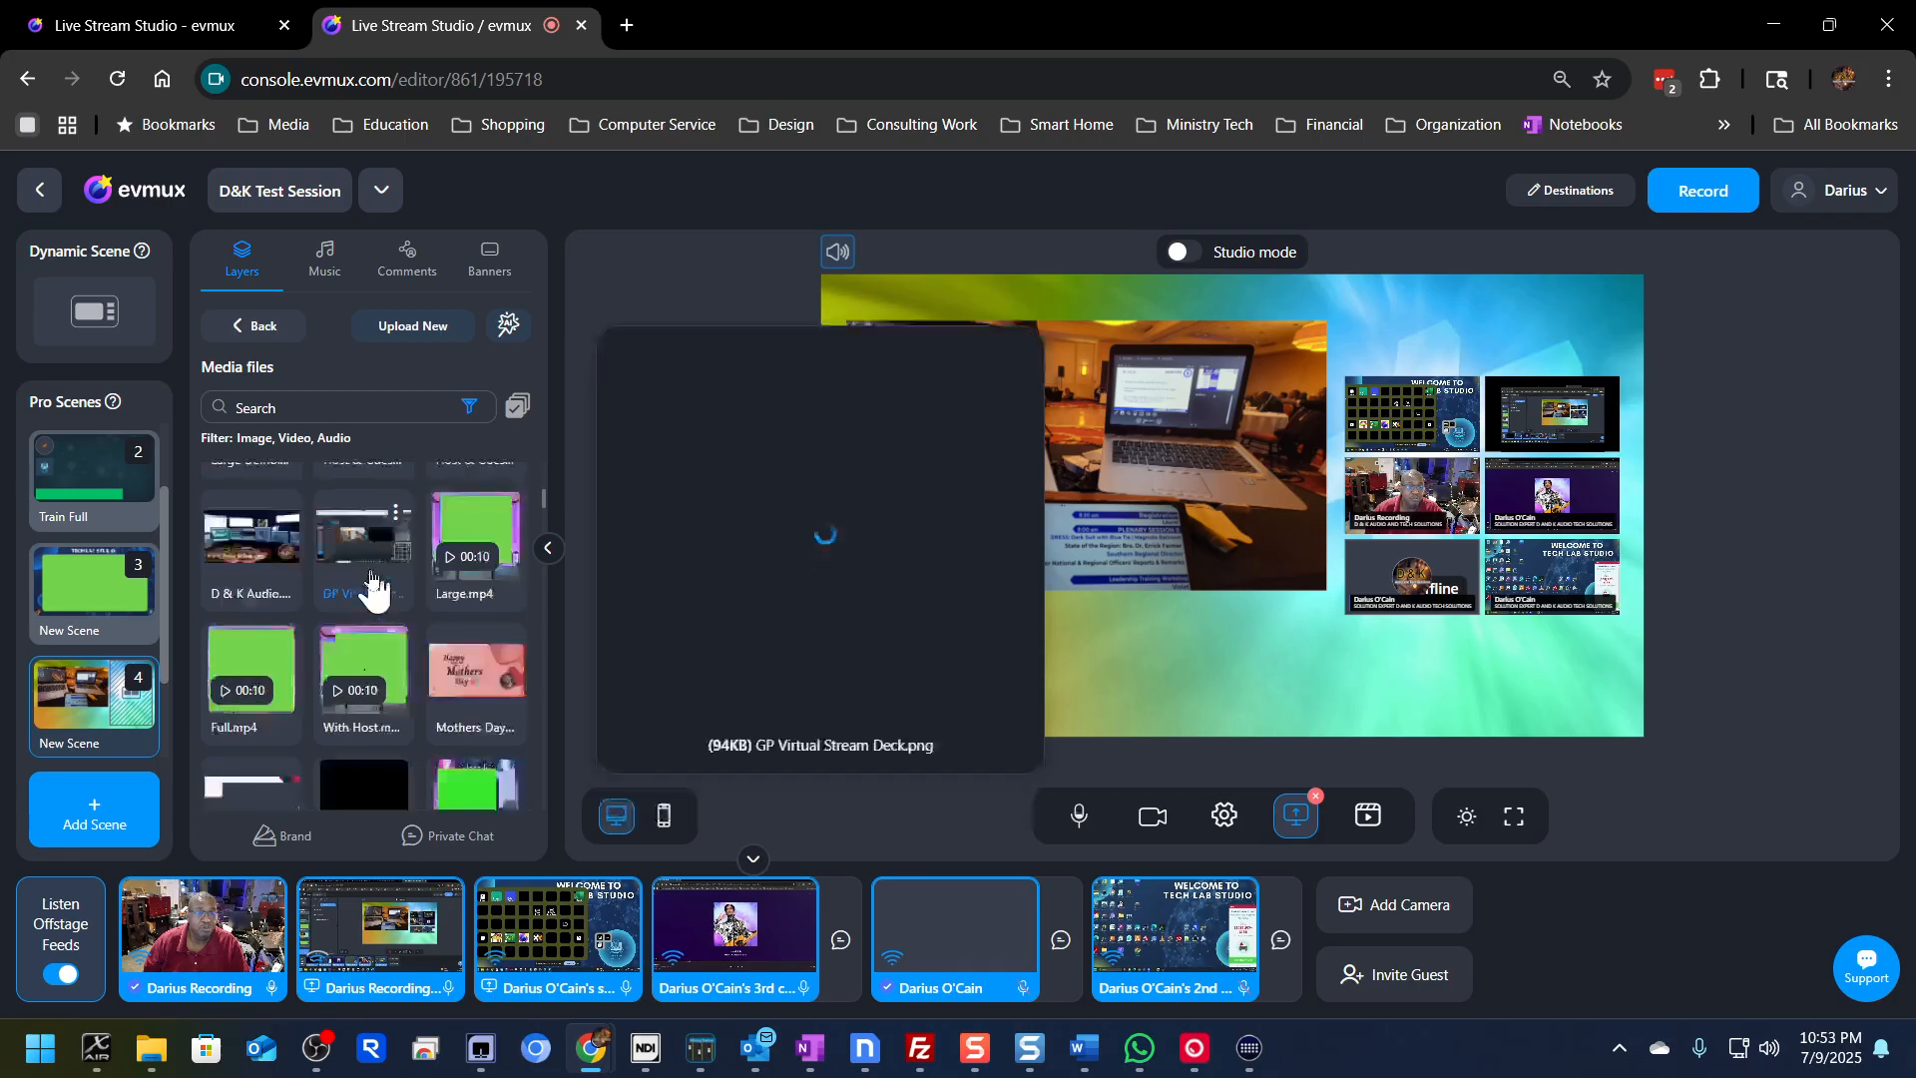
scroll(373, 587, down, 6)
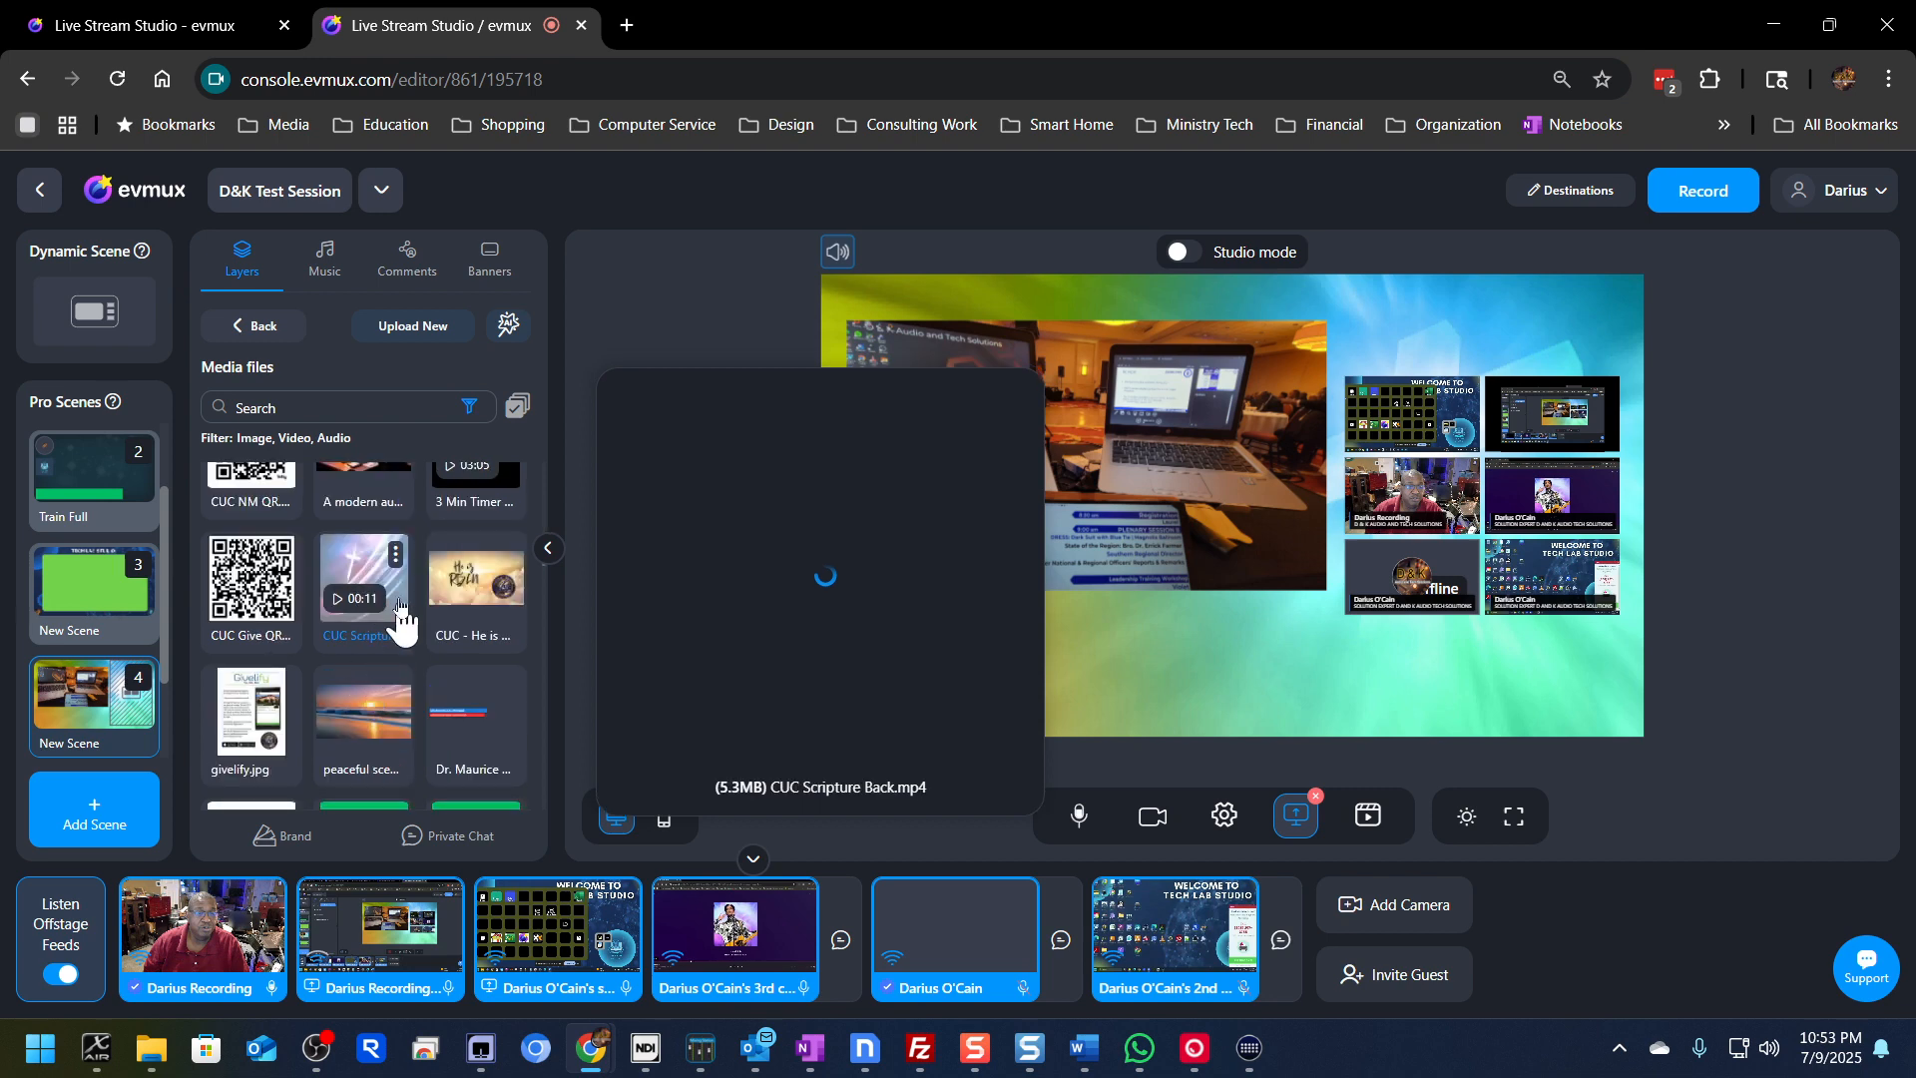
scroll(400, 596, up, 2)
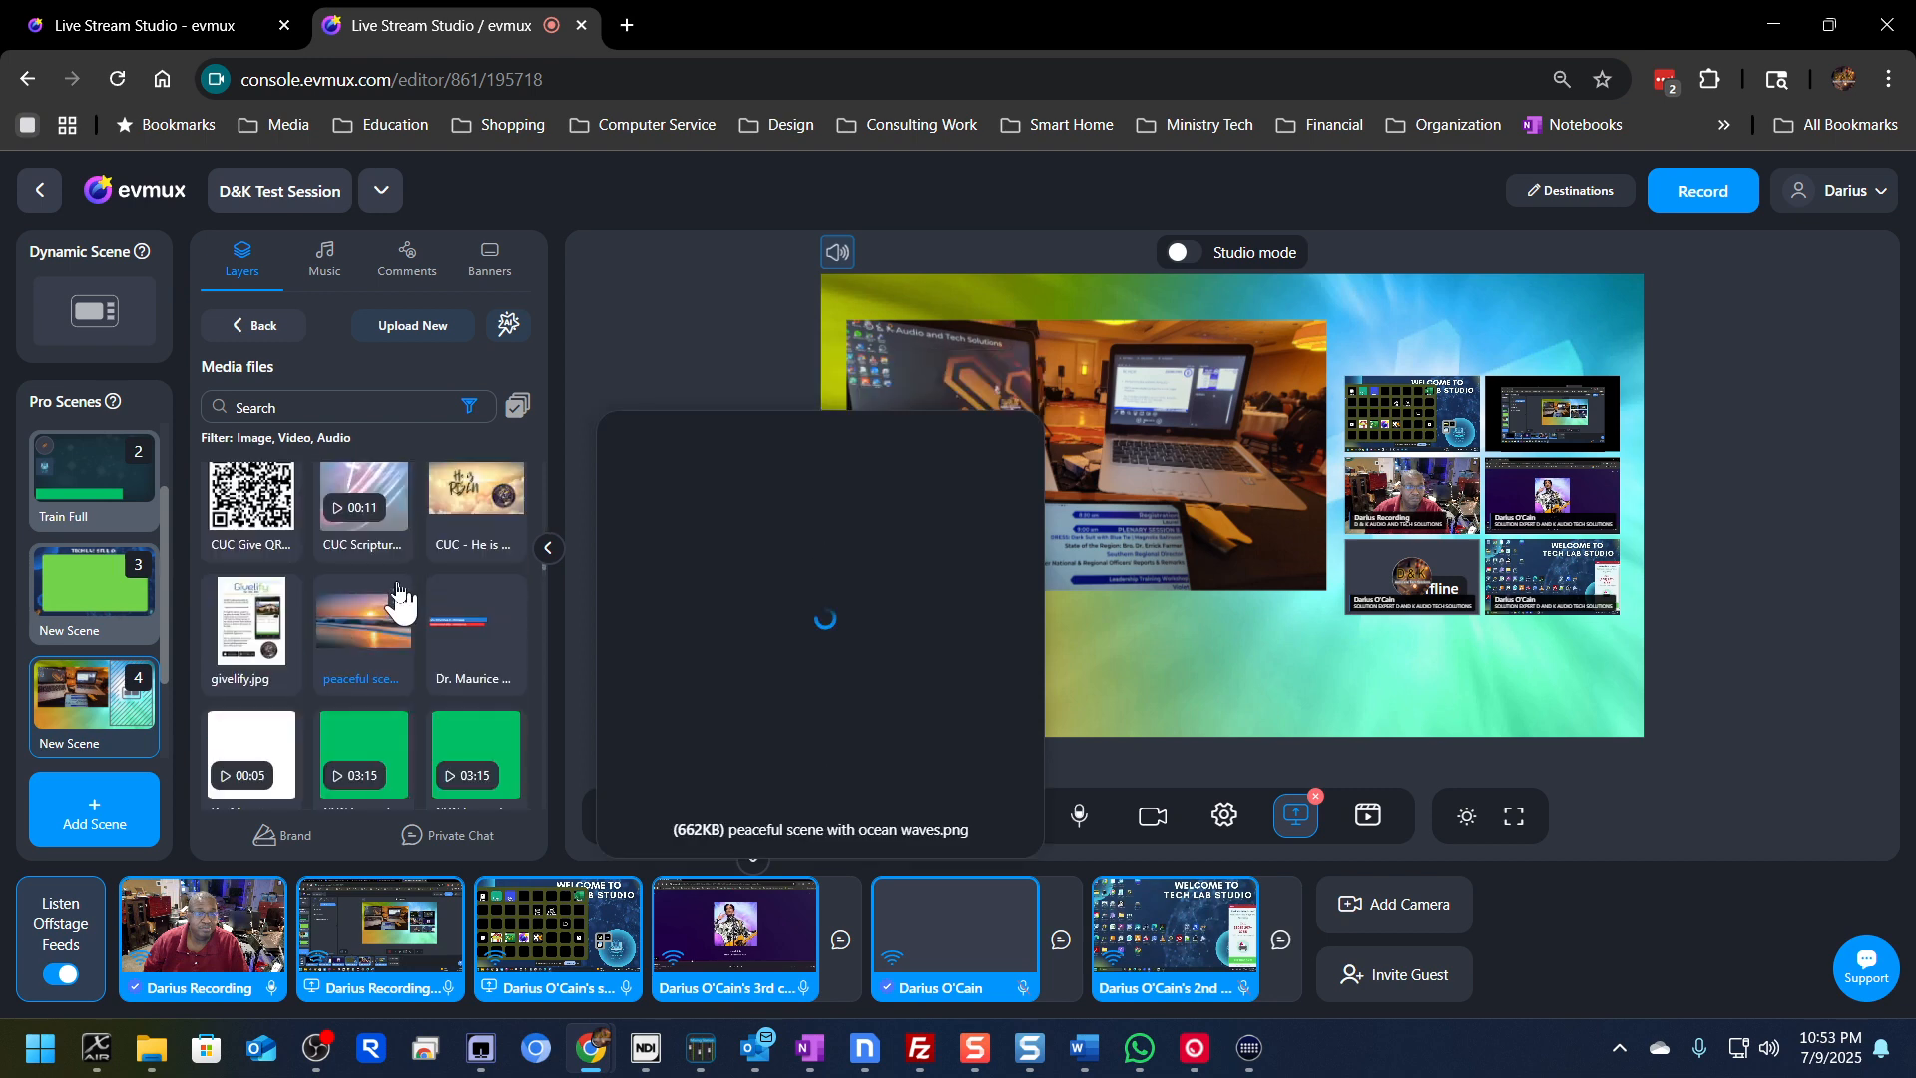
scroll(400, 596, up, 3)
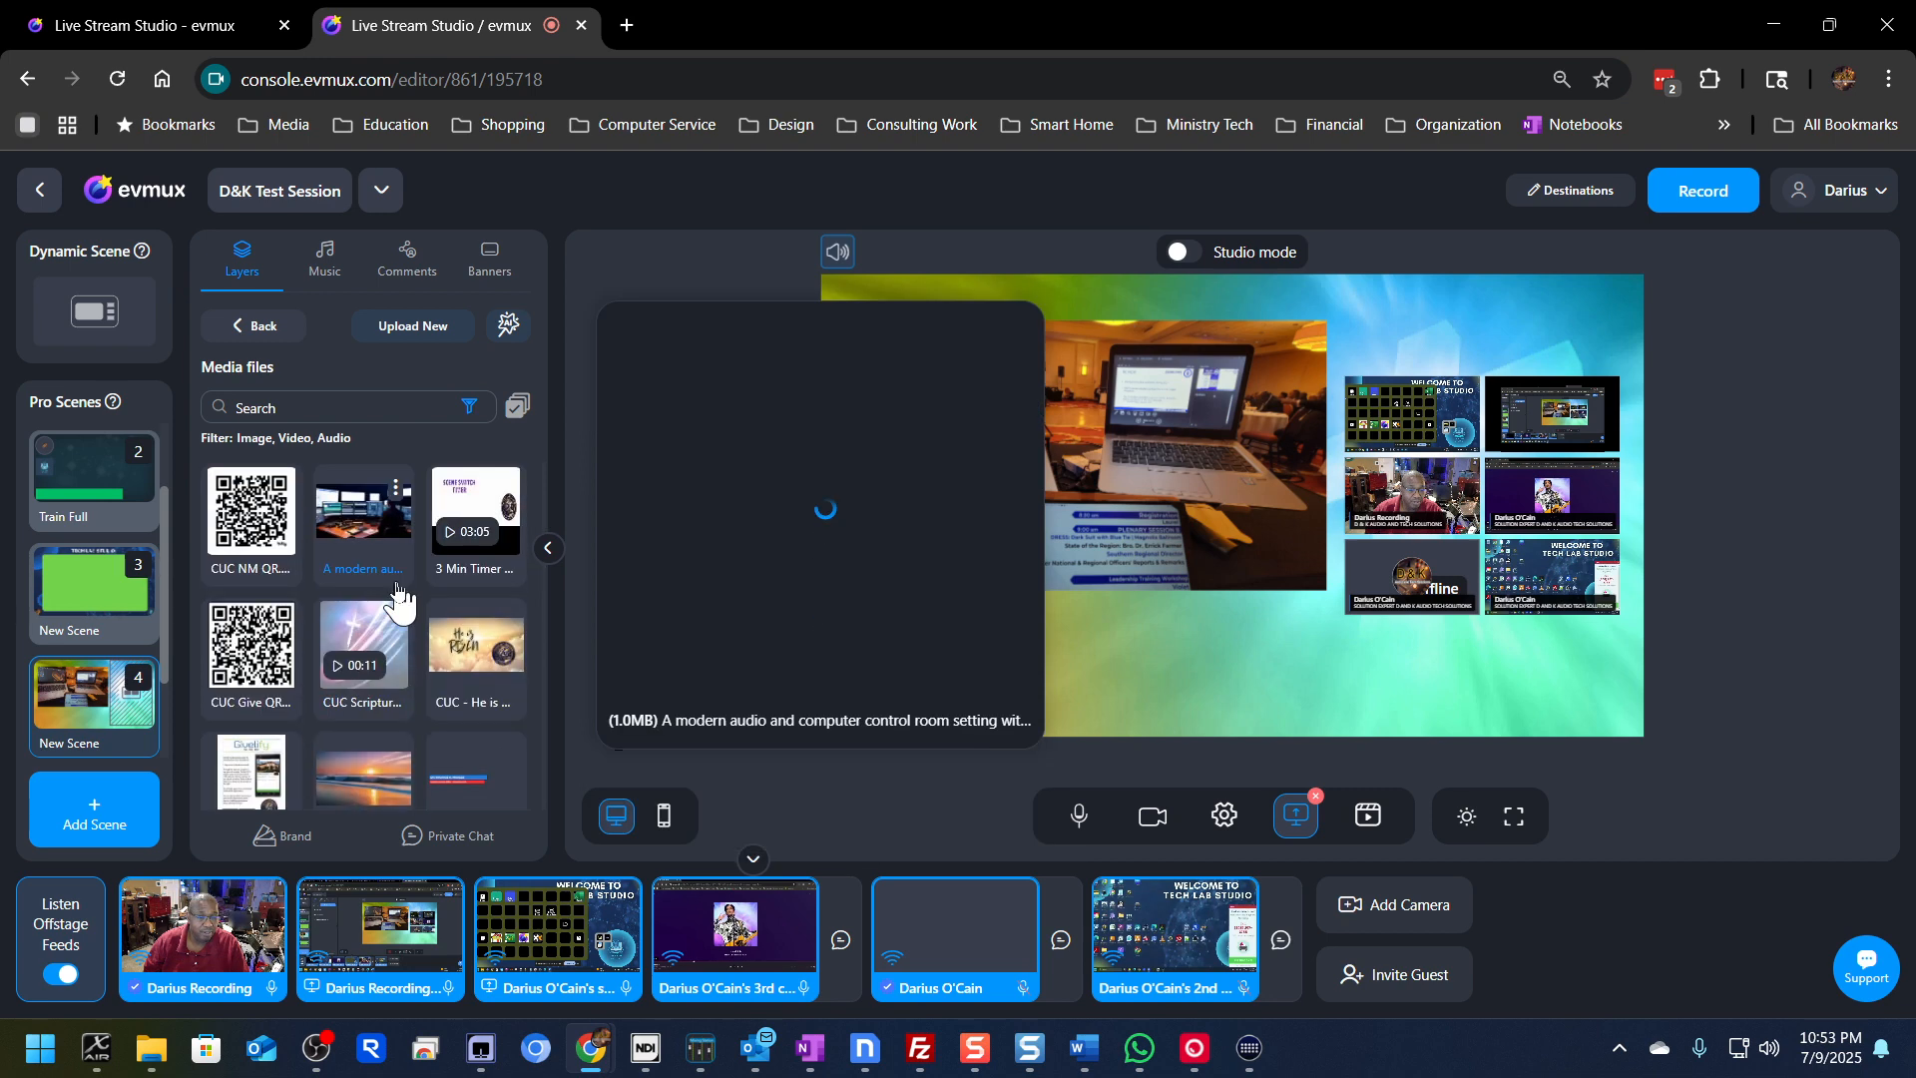
scroll(401, 596, up, 2)
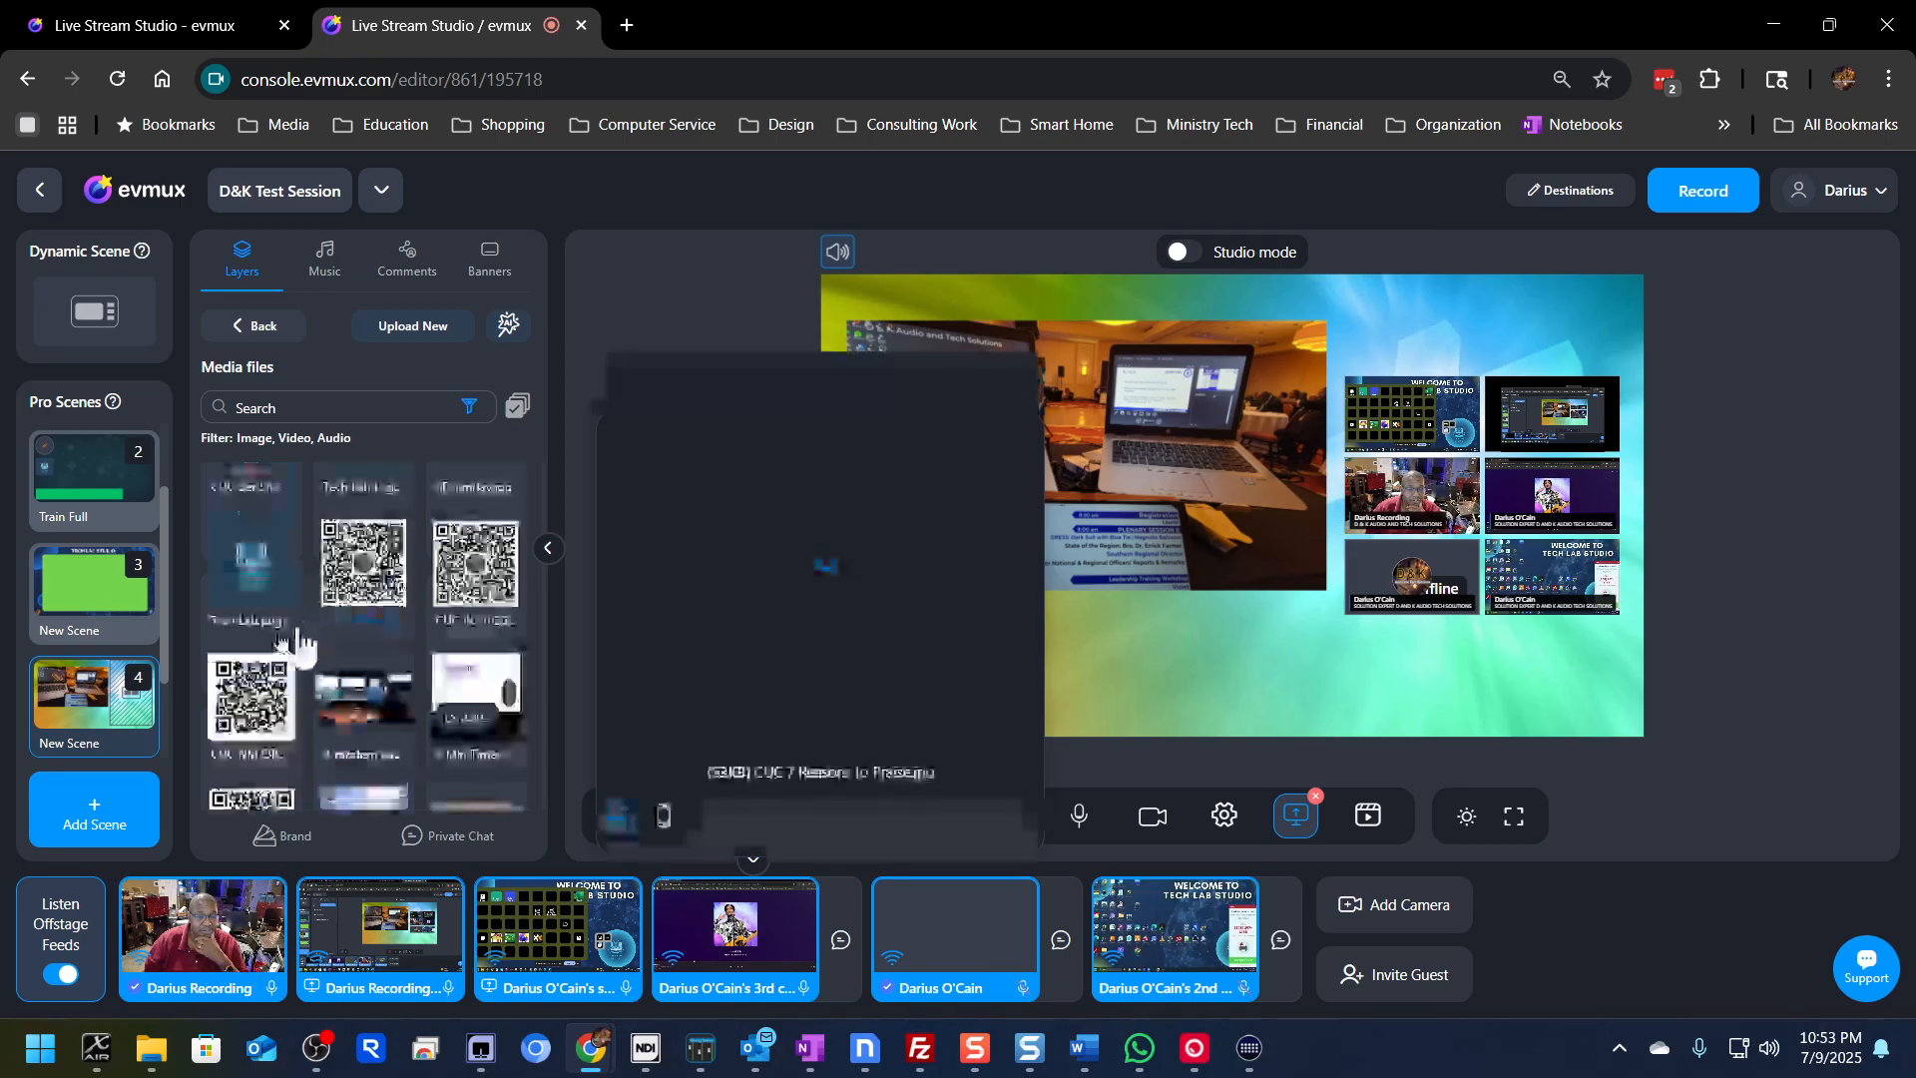
scroll(247, 639, up, 1)
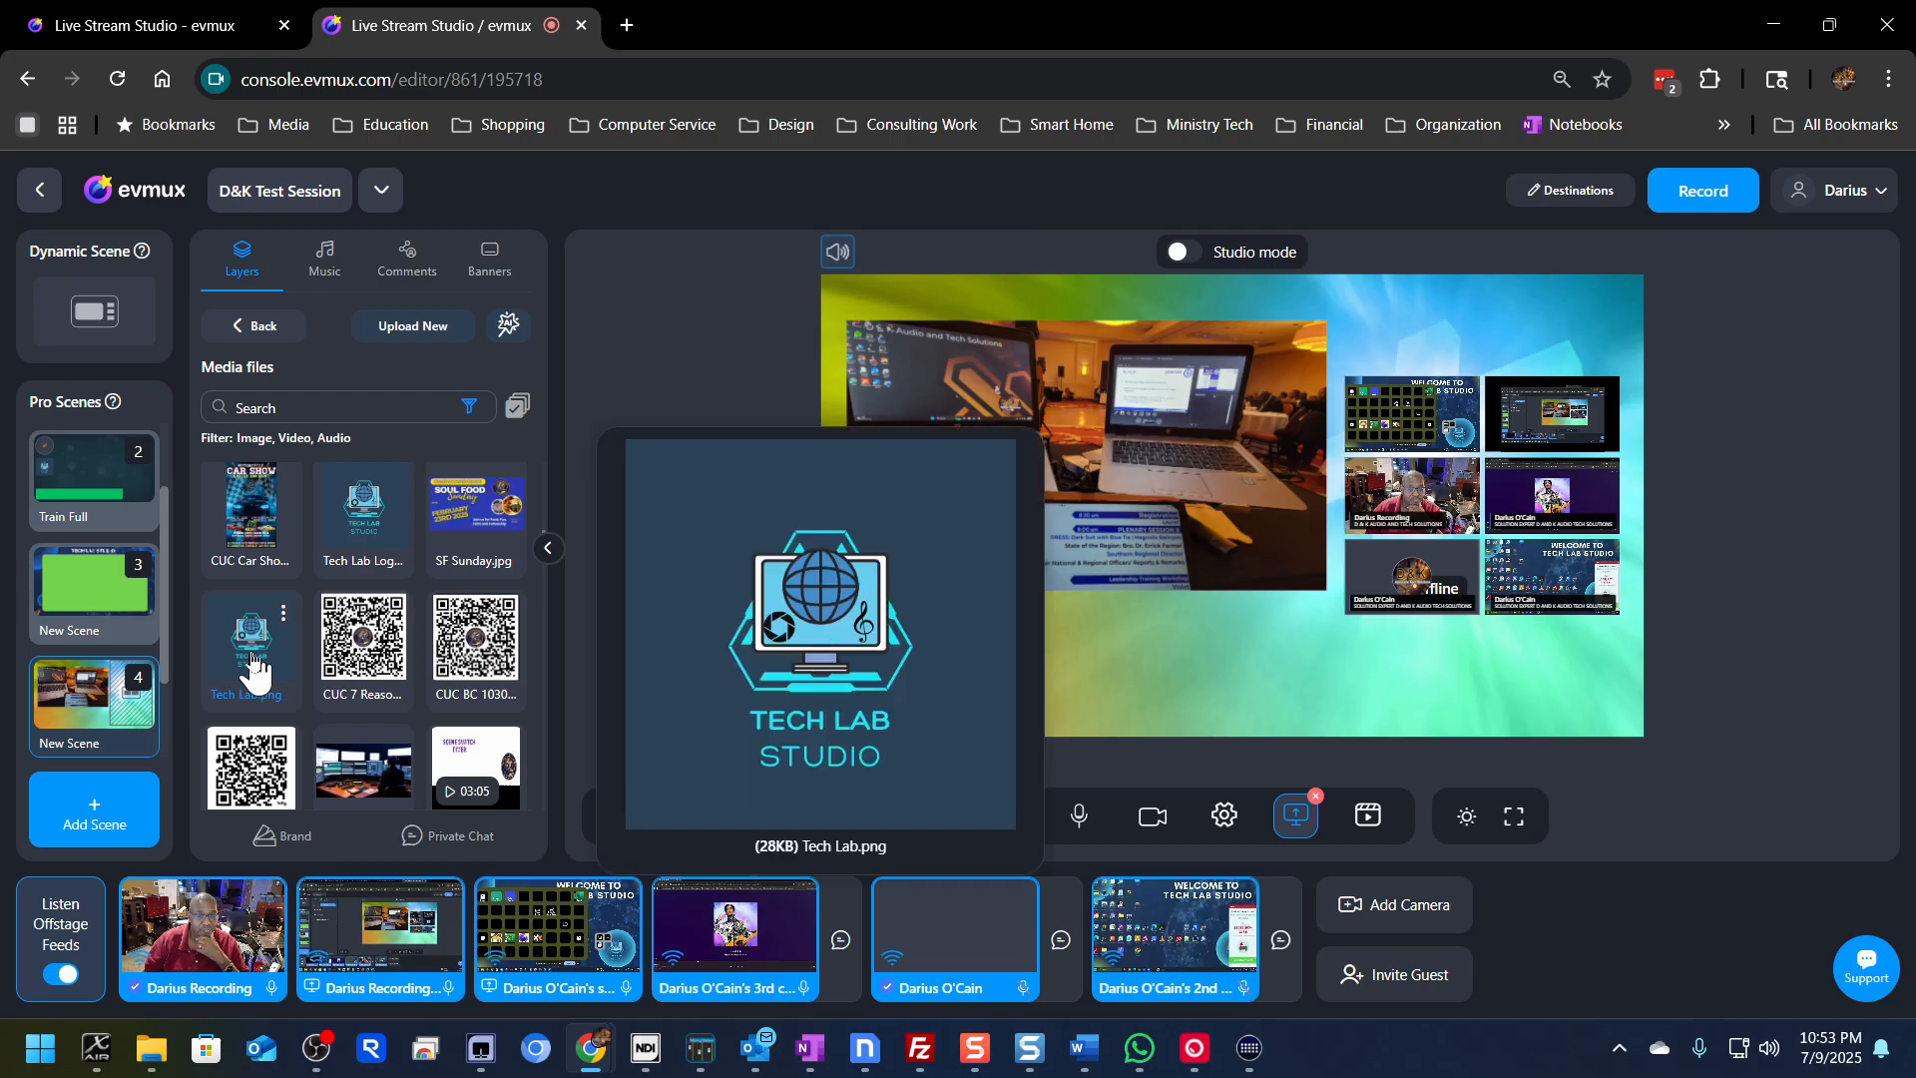
click(252, 671)
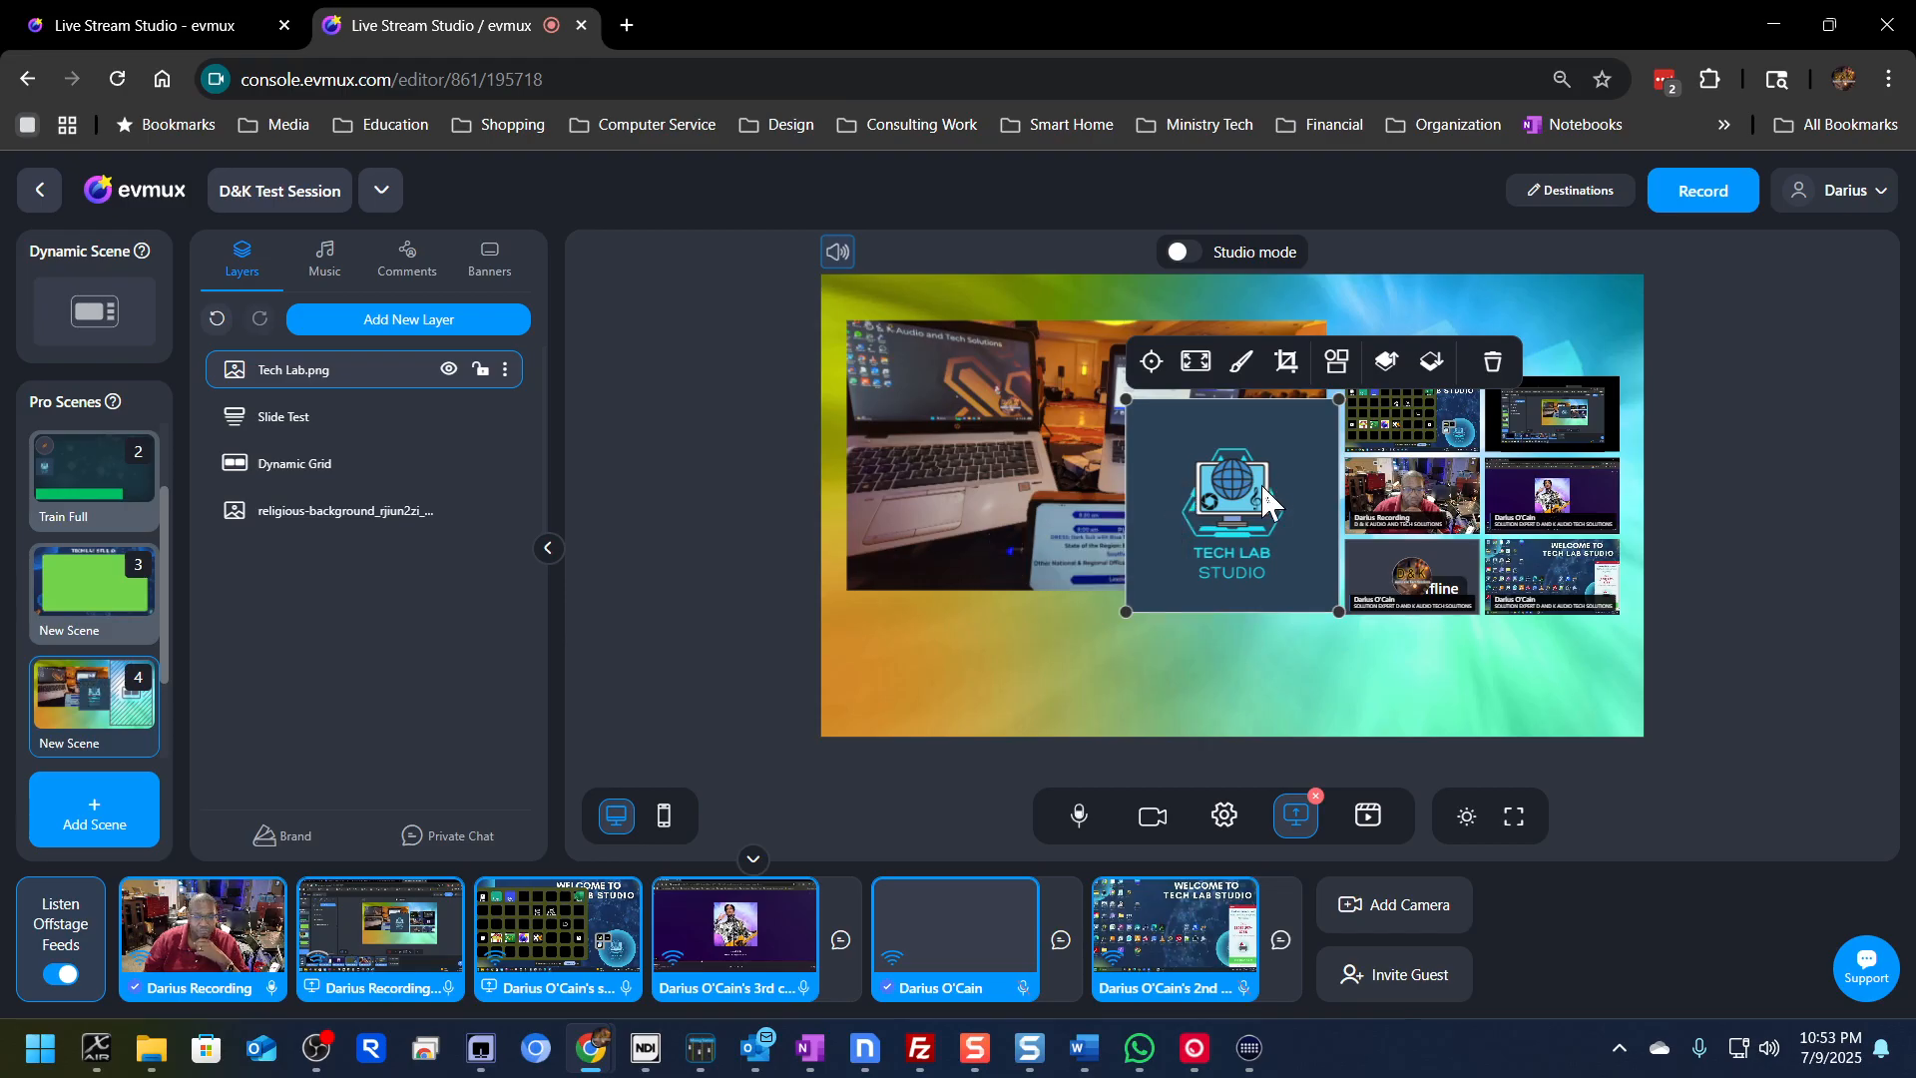
Step: Place the Tech Lab logo in the canvas's lower-left corner and shrink it to fit below the slideshow
drag(1265, 499, 985, 585)
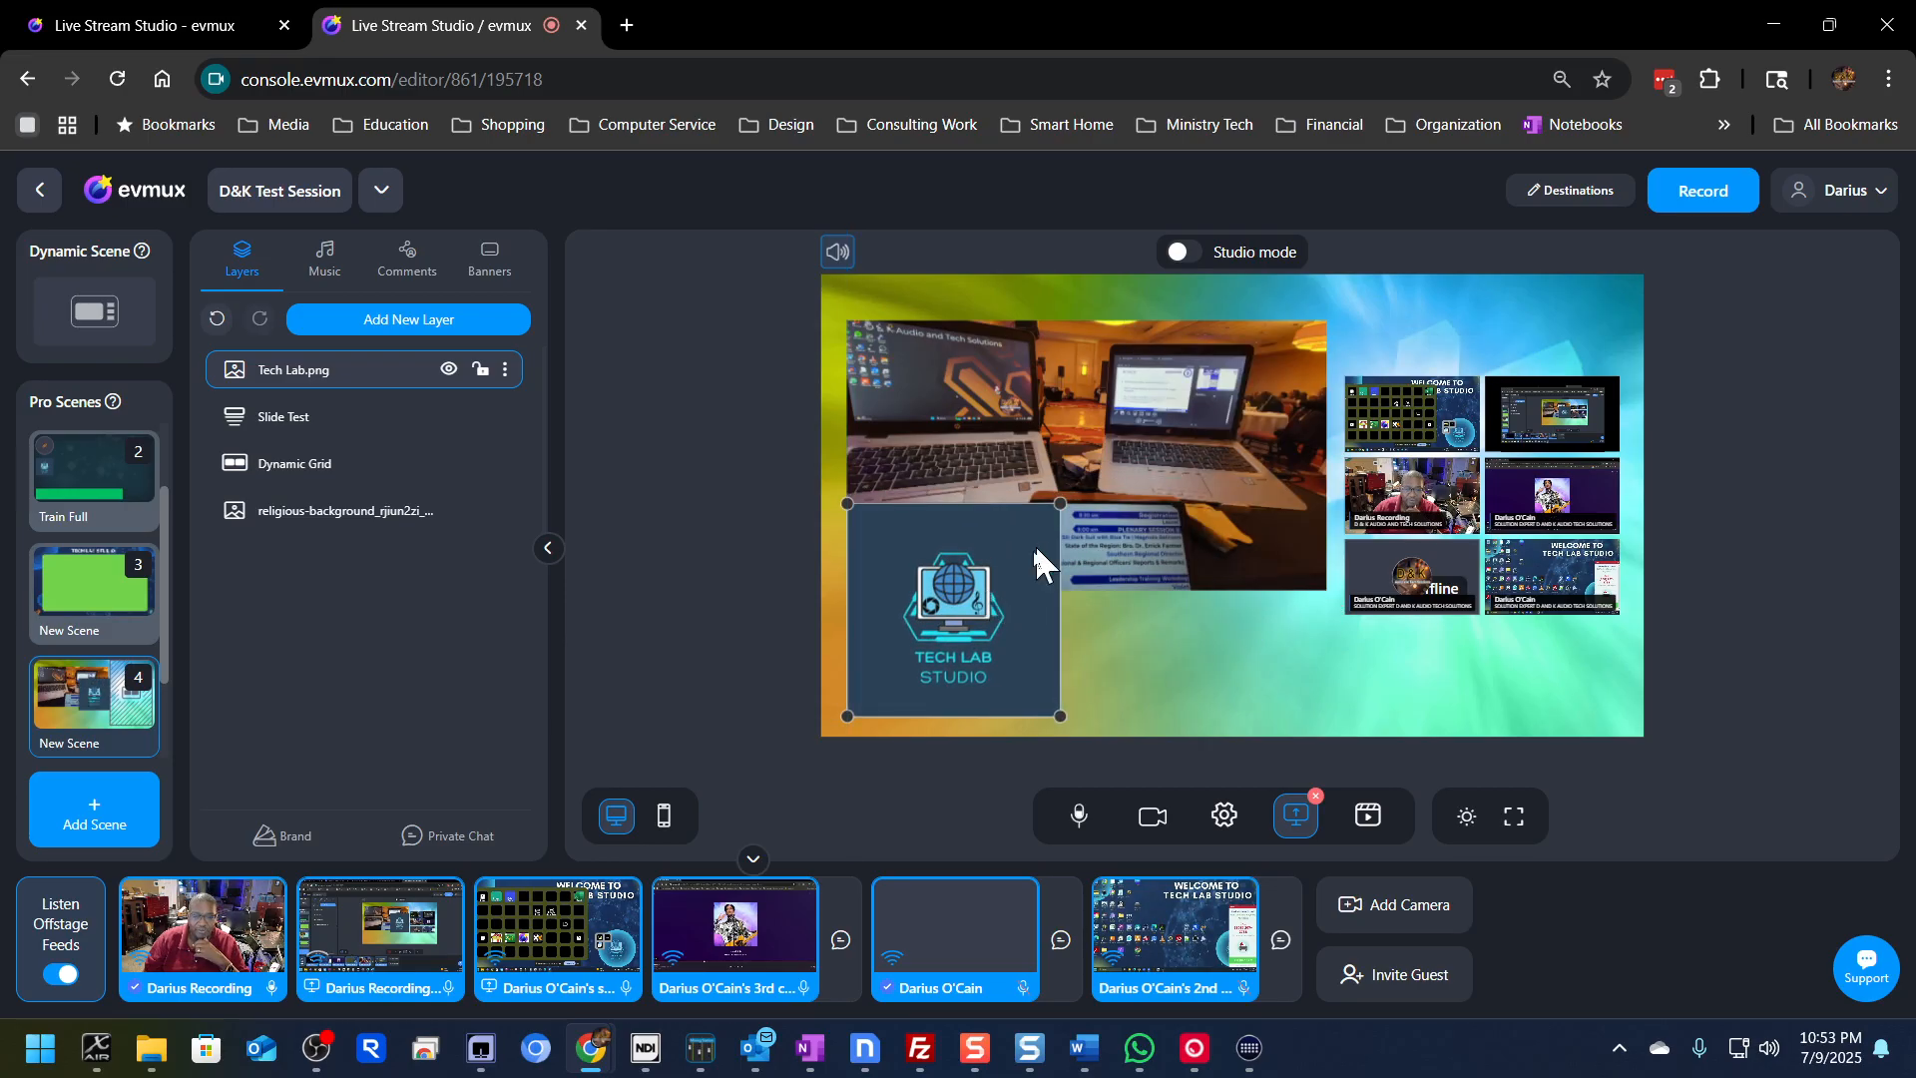
drag(1061, 504, 877, 670)
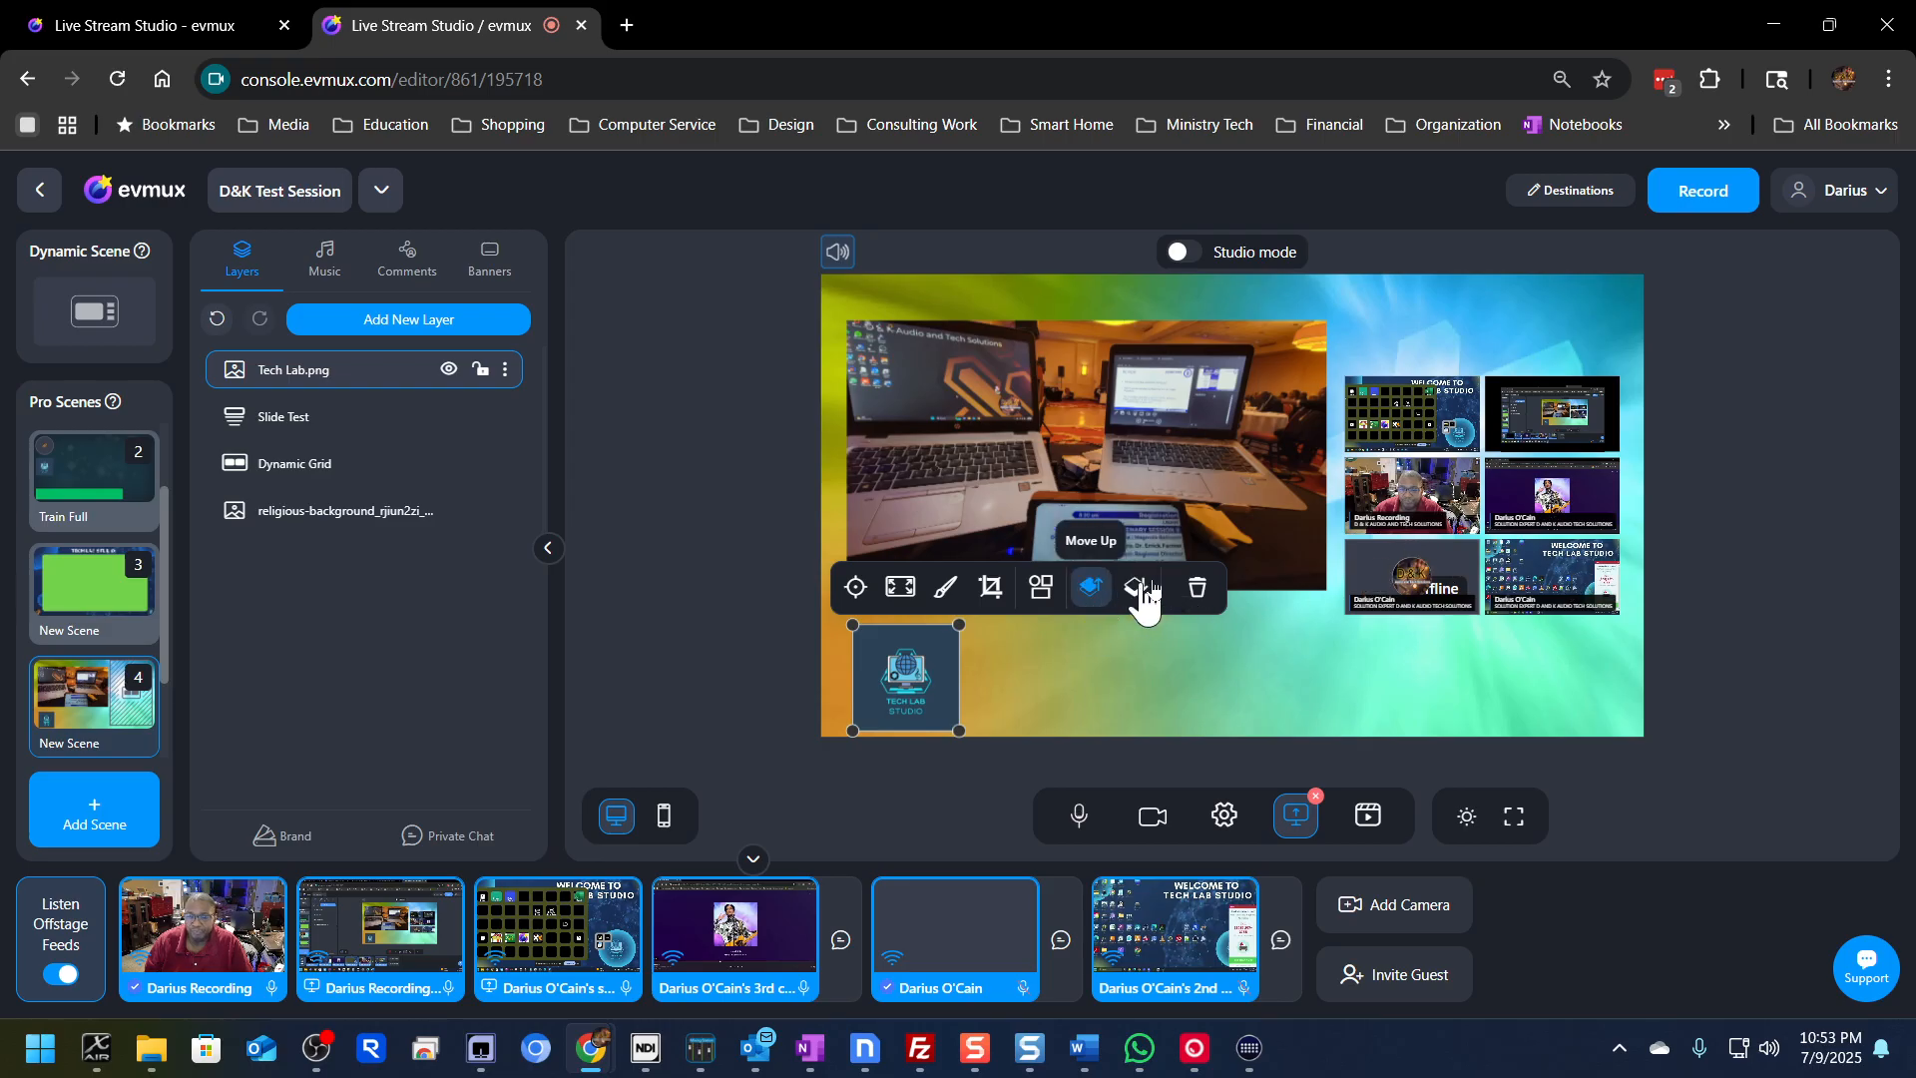
Step: Open the Slide Test slideshow's settings for editing and reduce its animation speed duration, then return to the layer list
click(1215, 405)
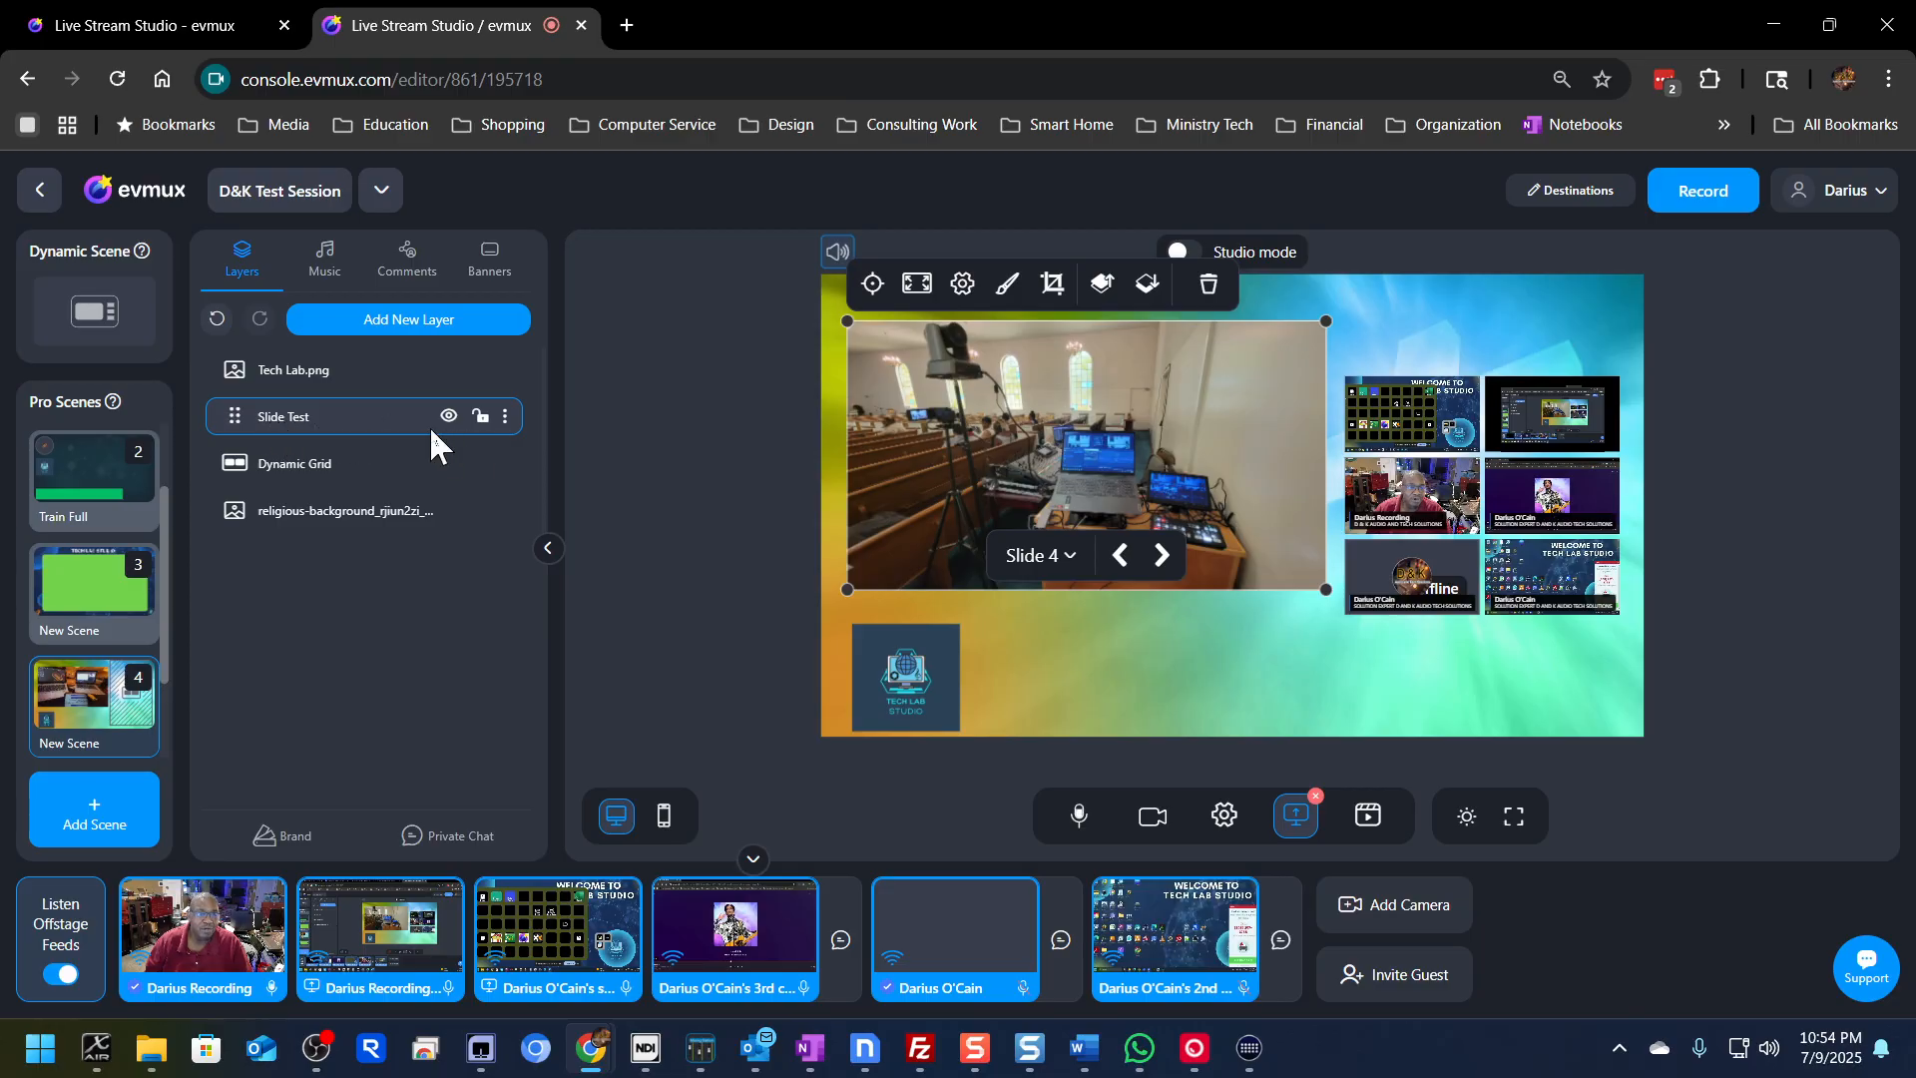
click(507, 419)
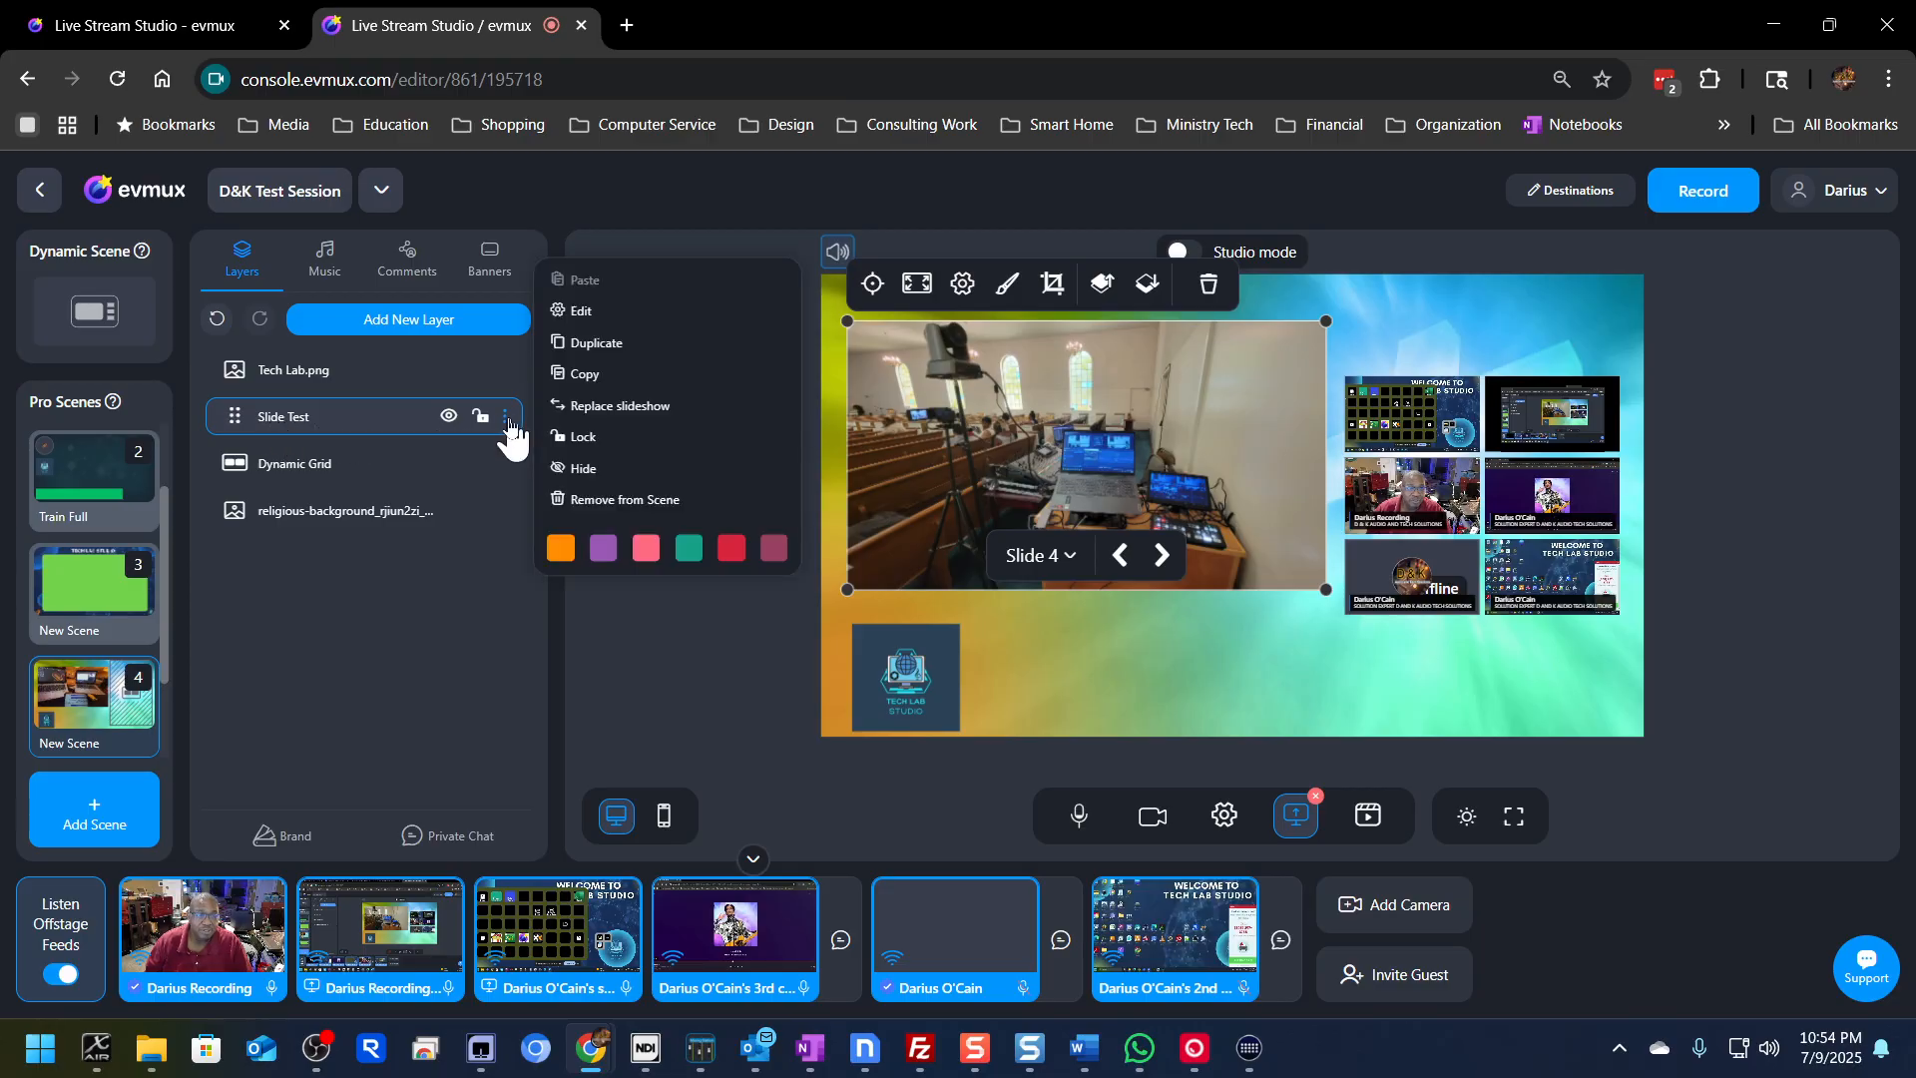
click(590, 311)
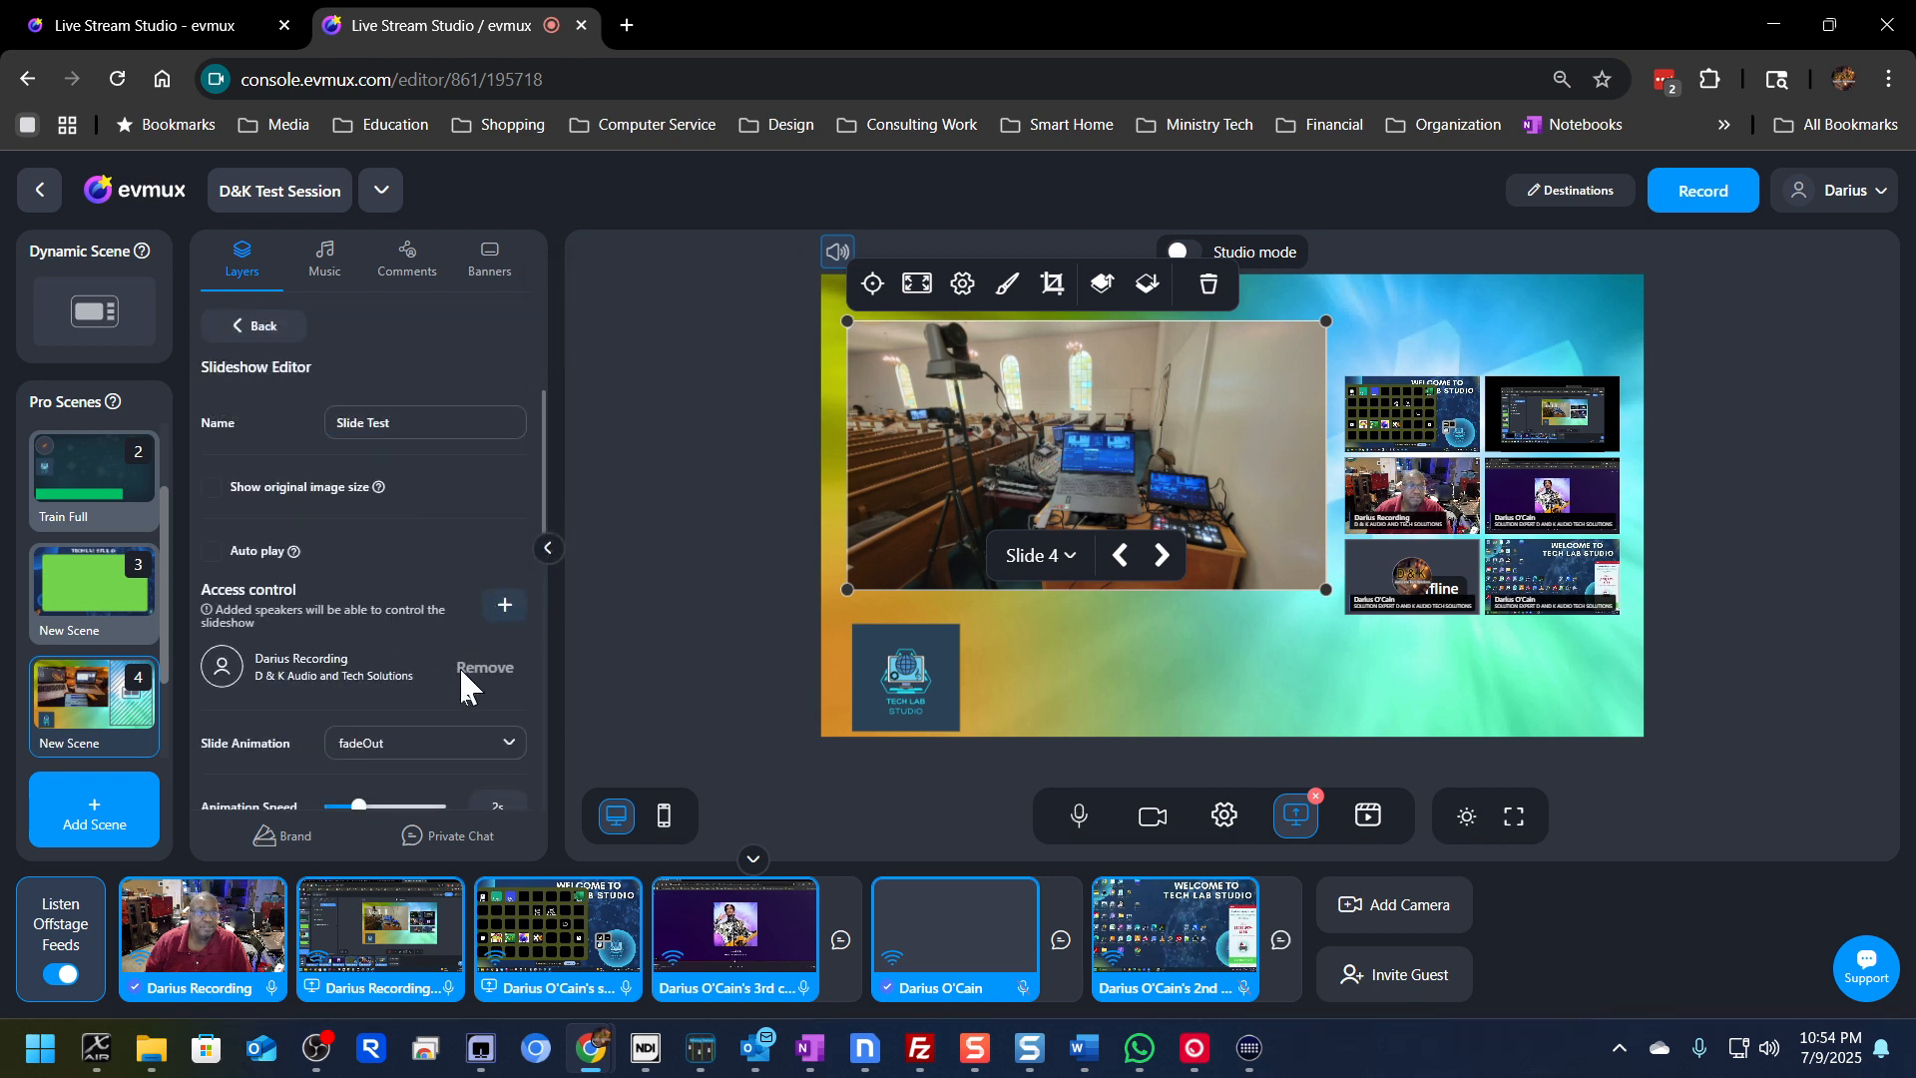
scroll(441, 594, down, 2)
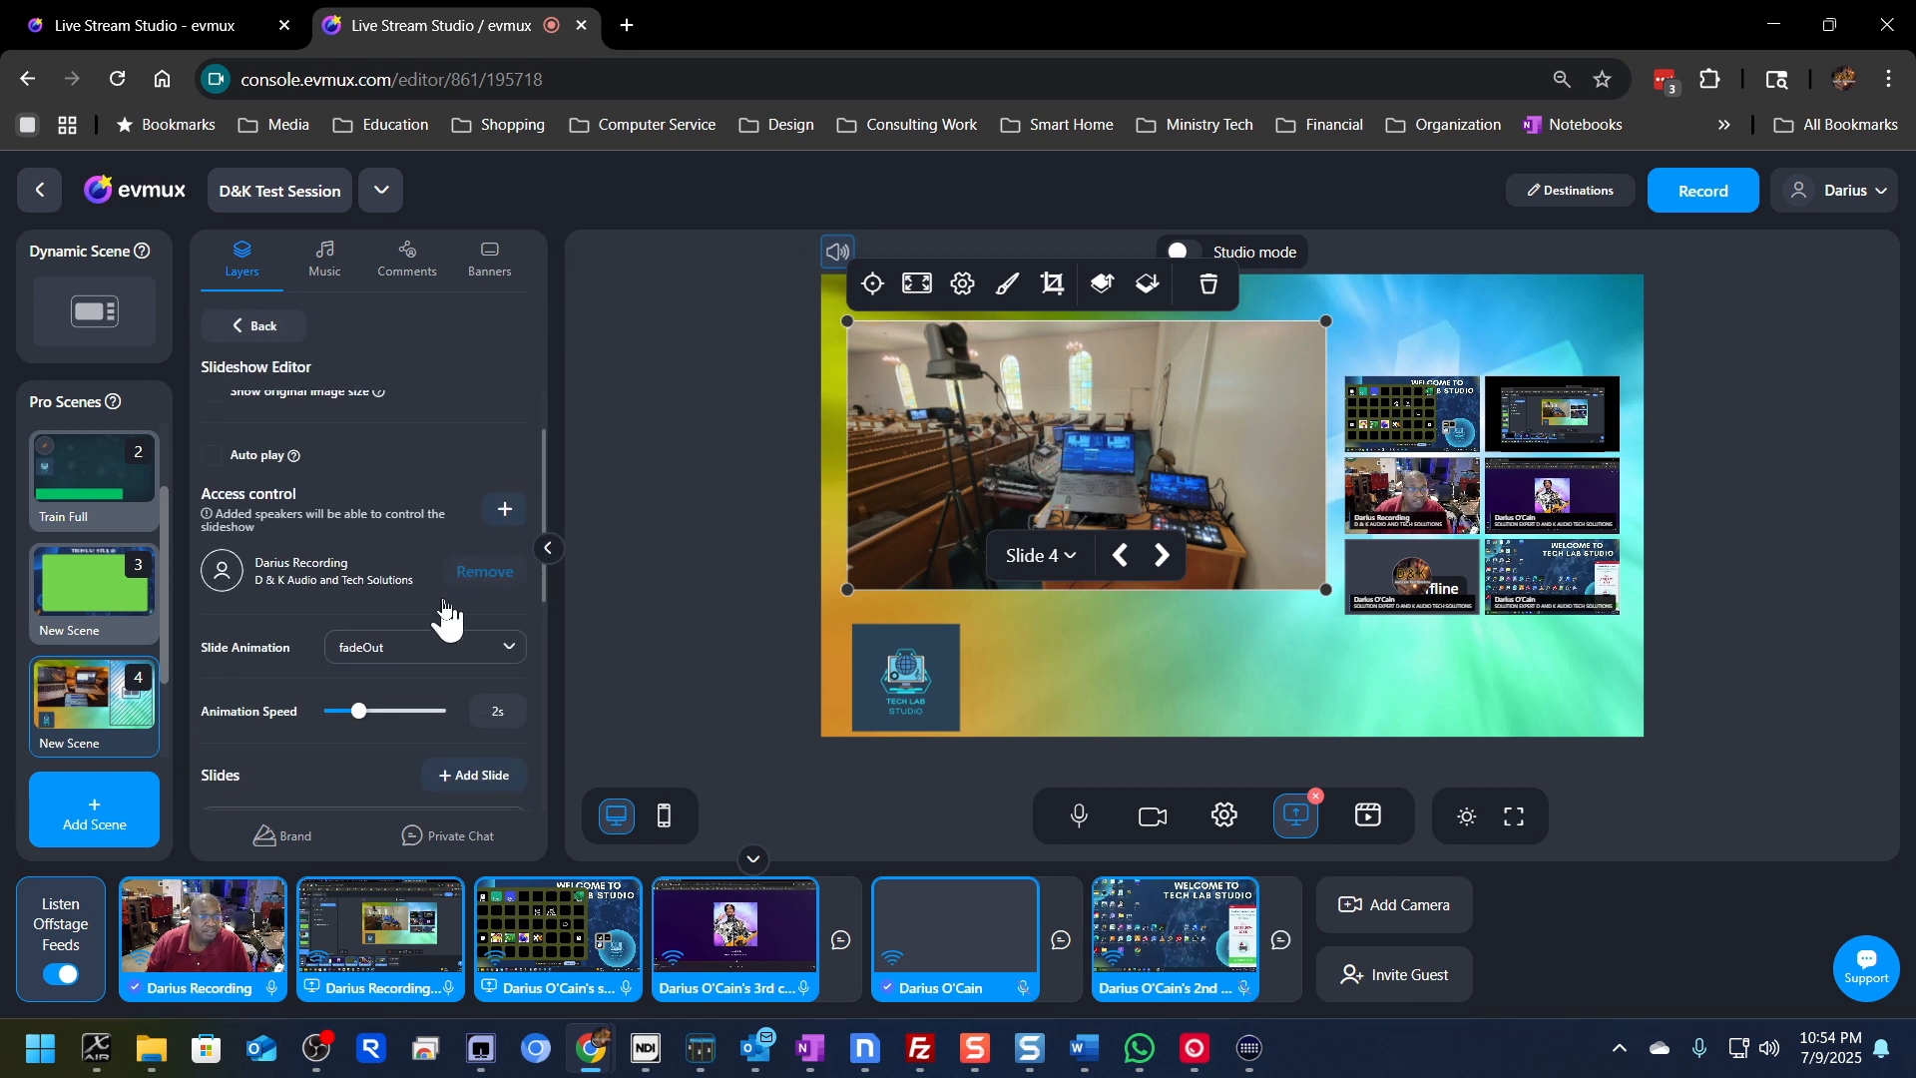
scroll(384, 683, down, 1)
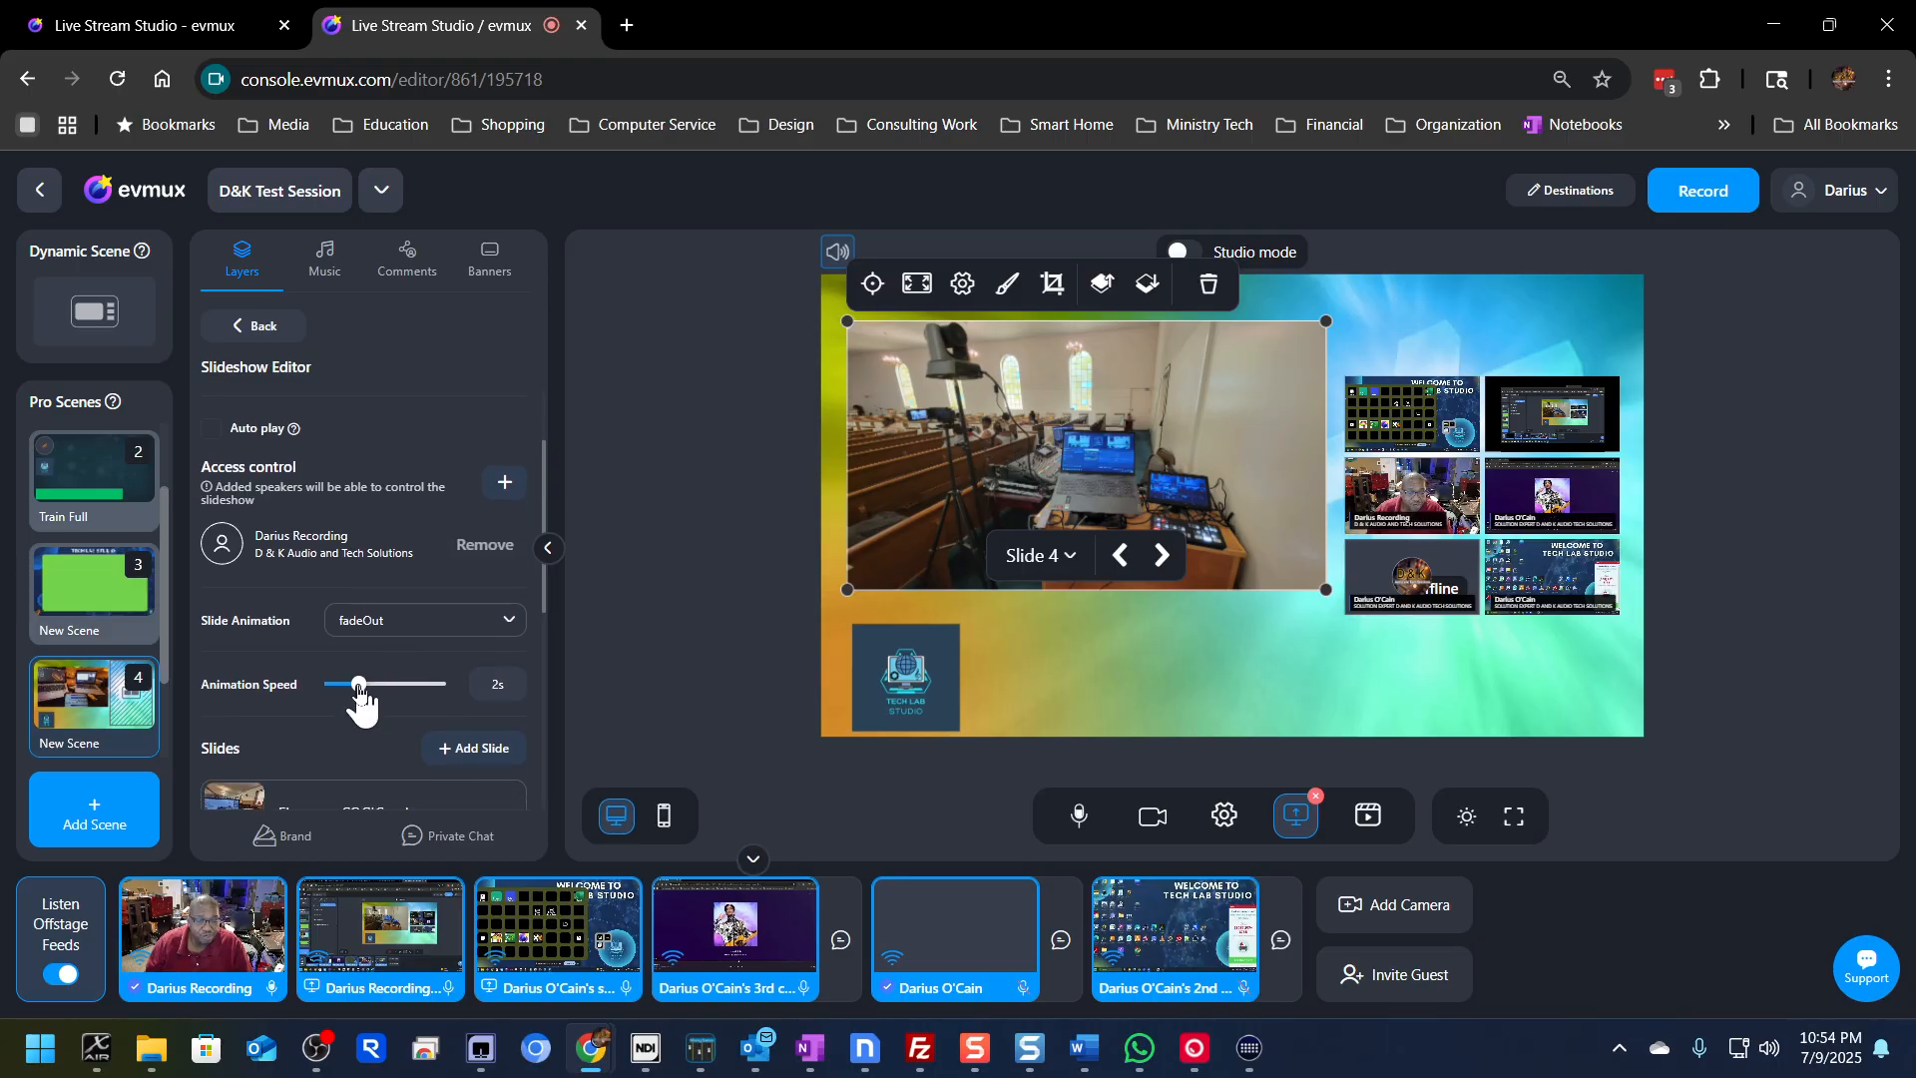
click(358, 686)
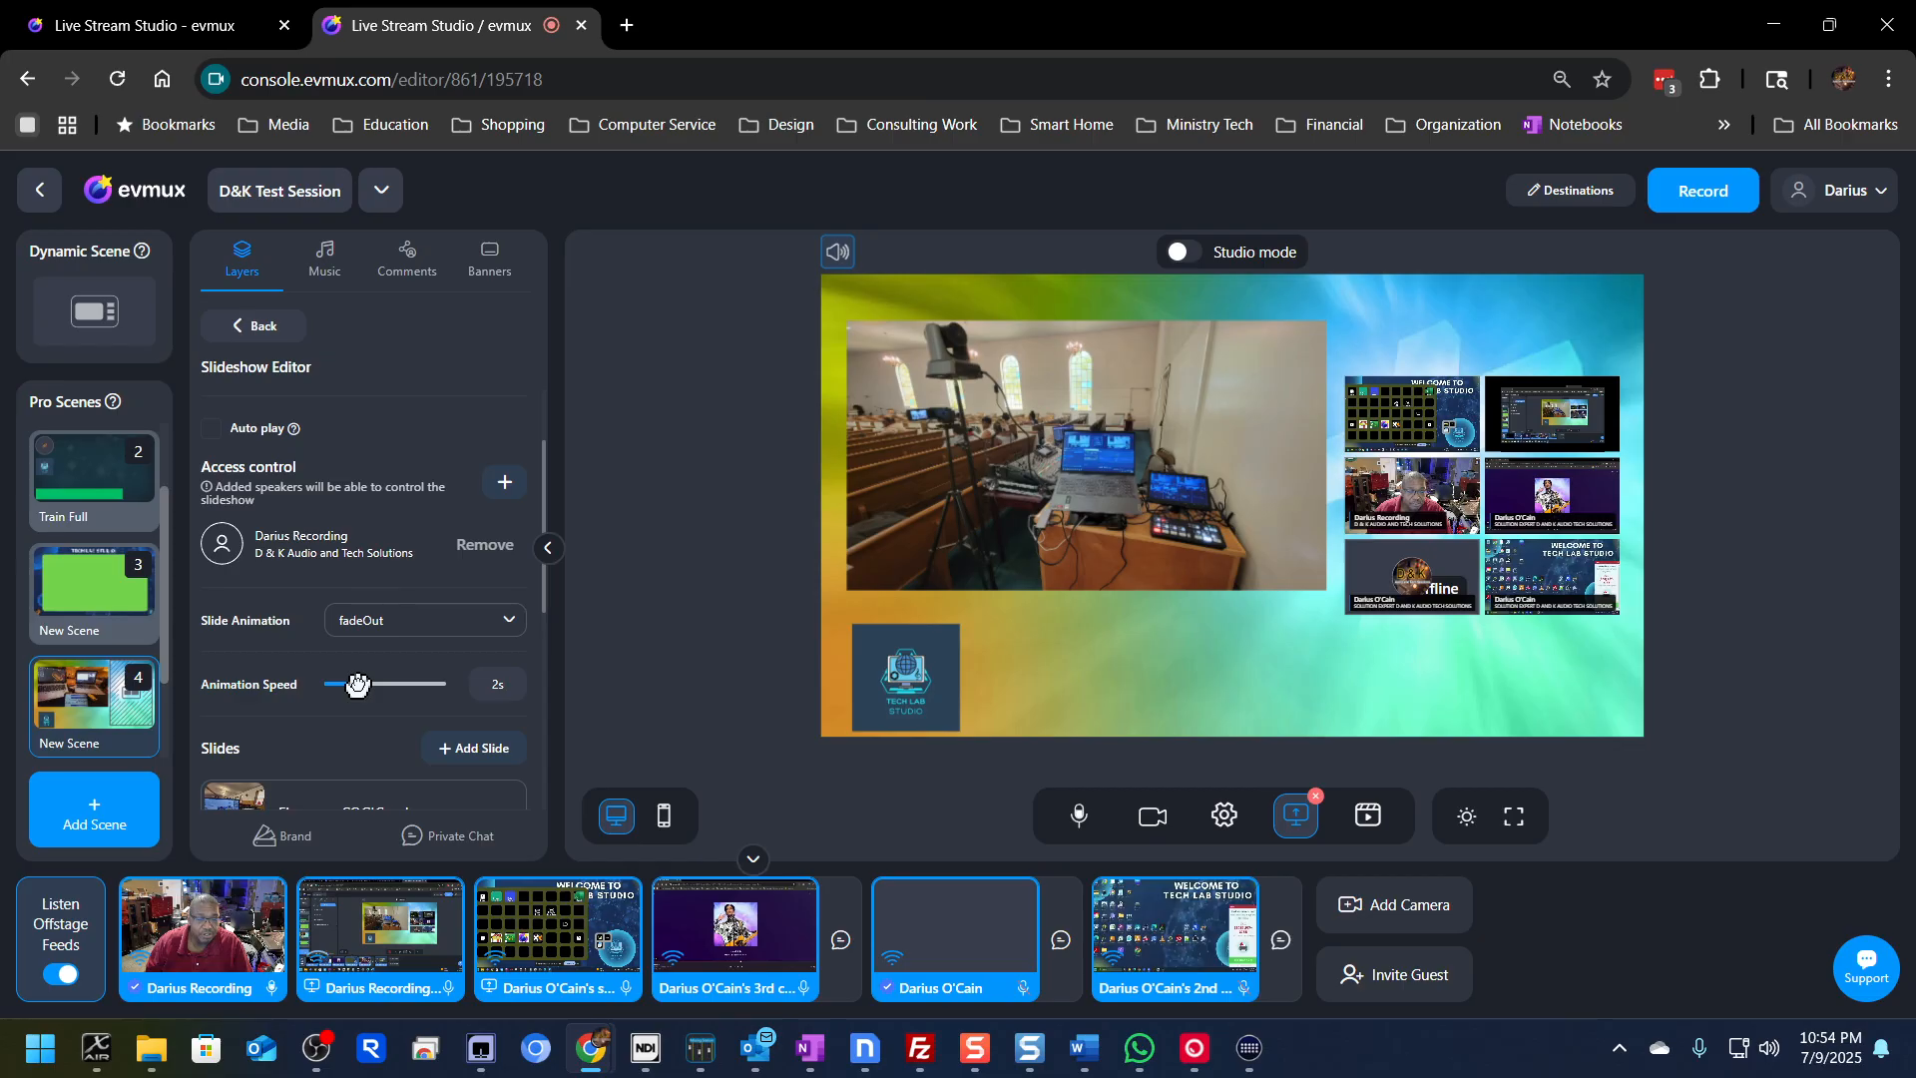
drag(359, 686, 335, 688)
click(261, 327)
Step: Advance the Slide Test slideshow on the canvas slide by slide to preview its transition
mouse_move(1073, 447)
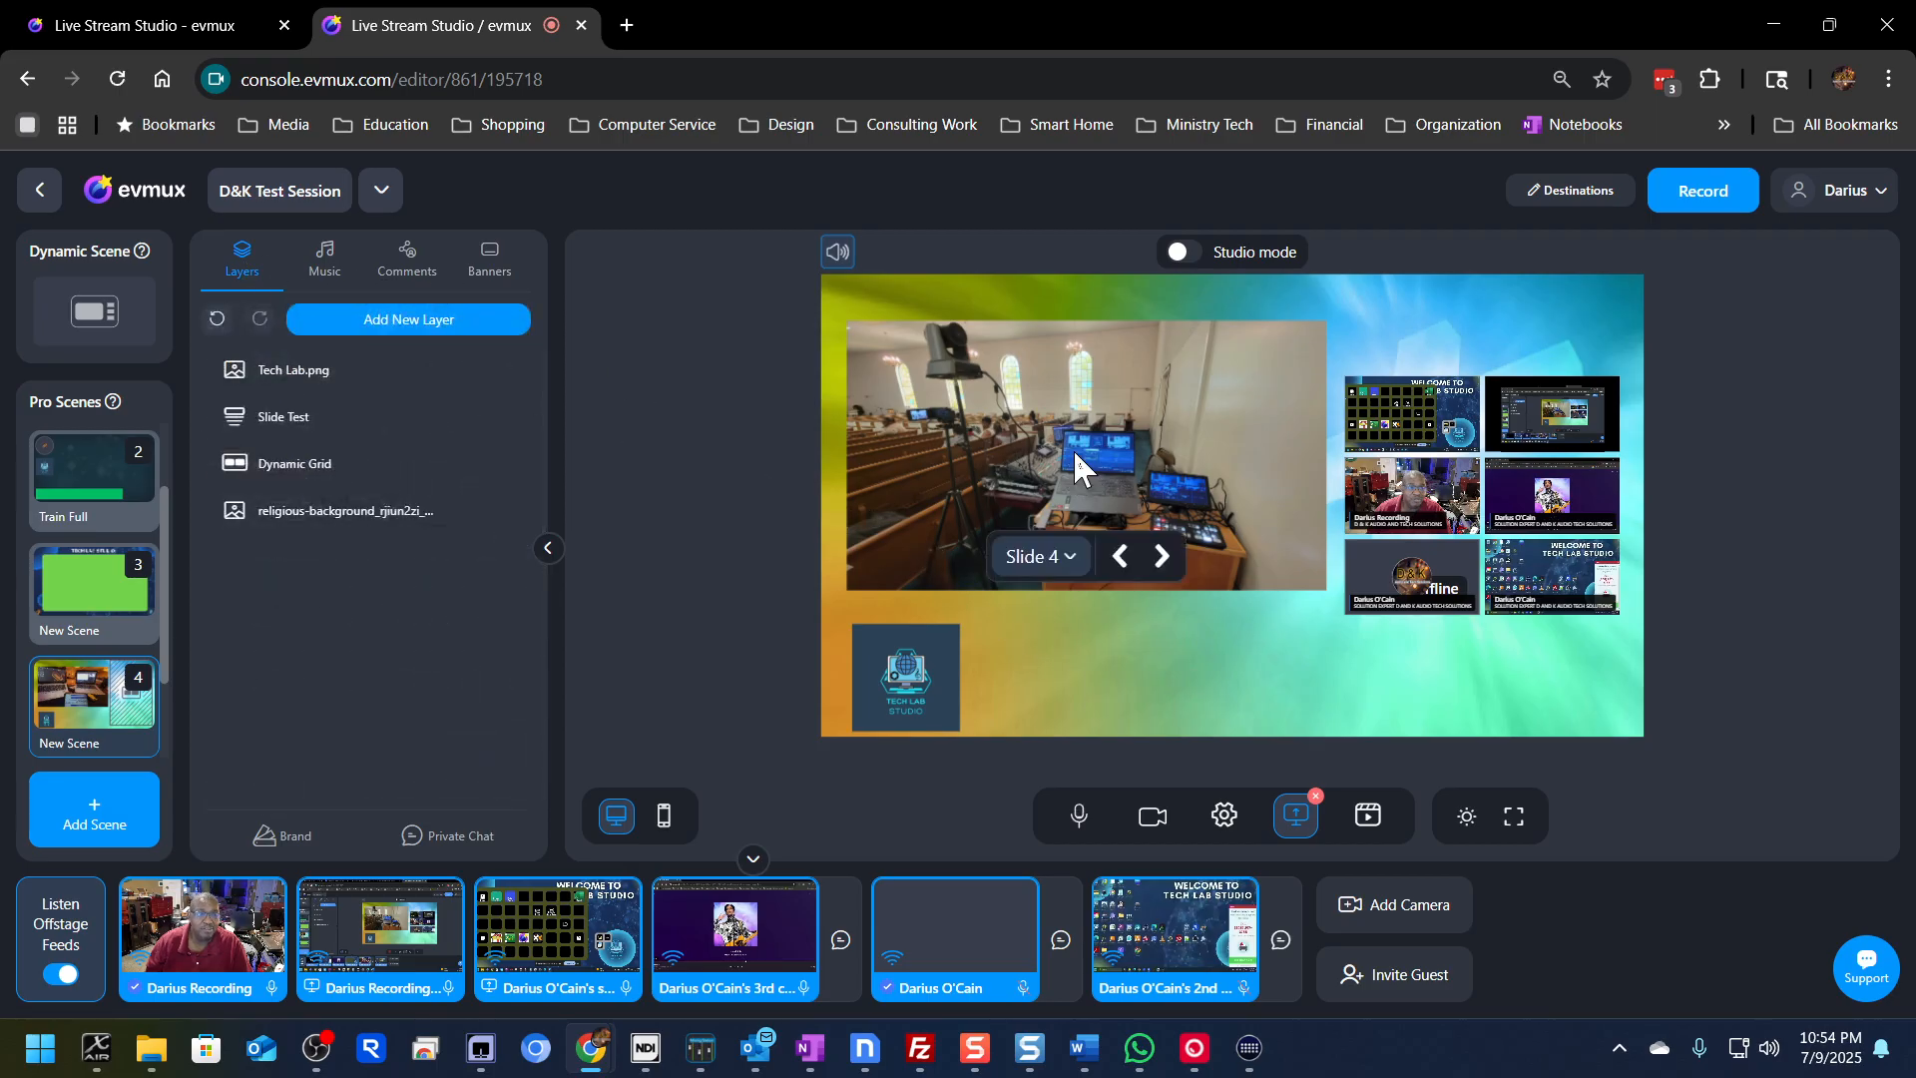
click(1161, 557)
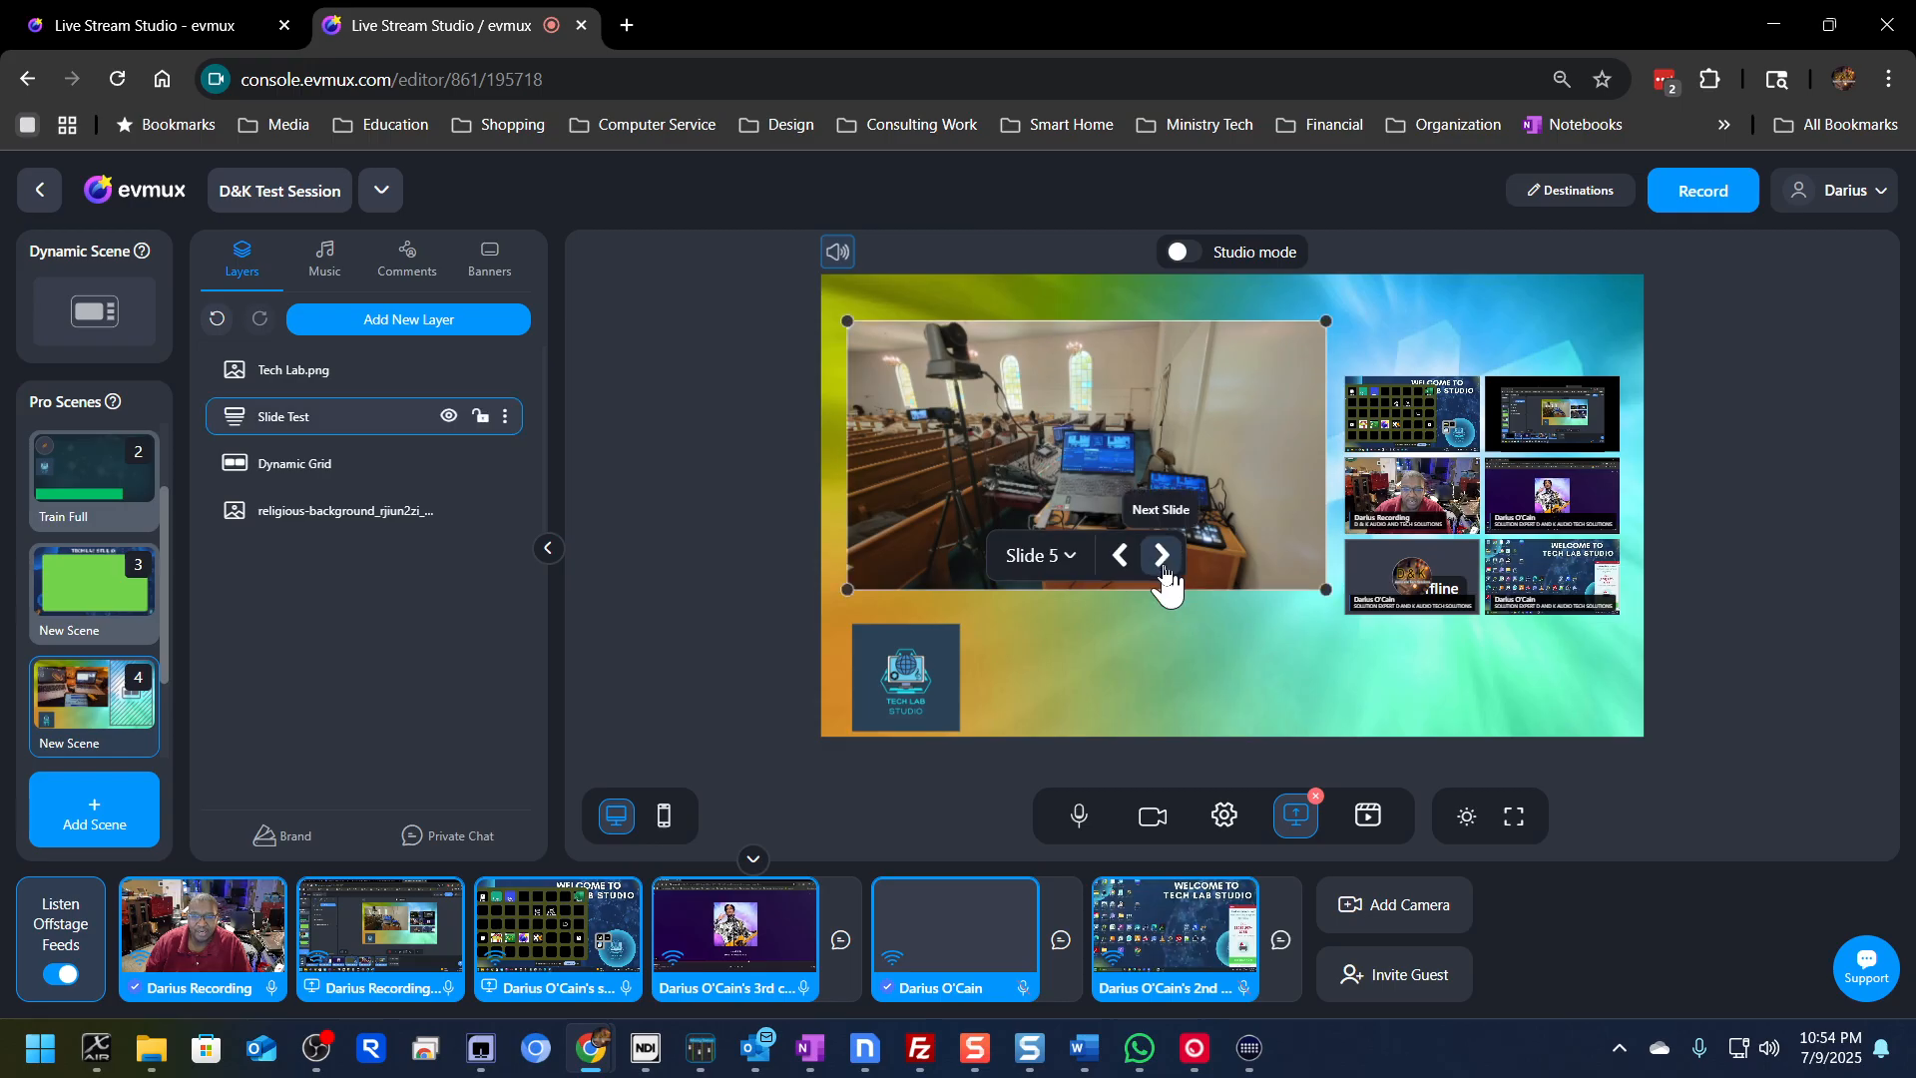
click(1163, 559)
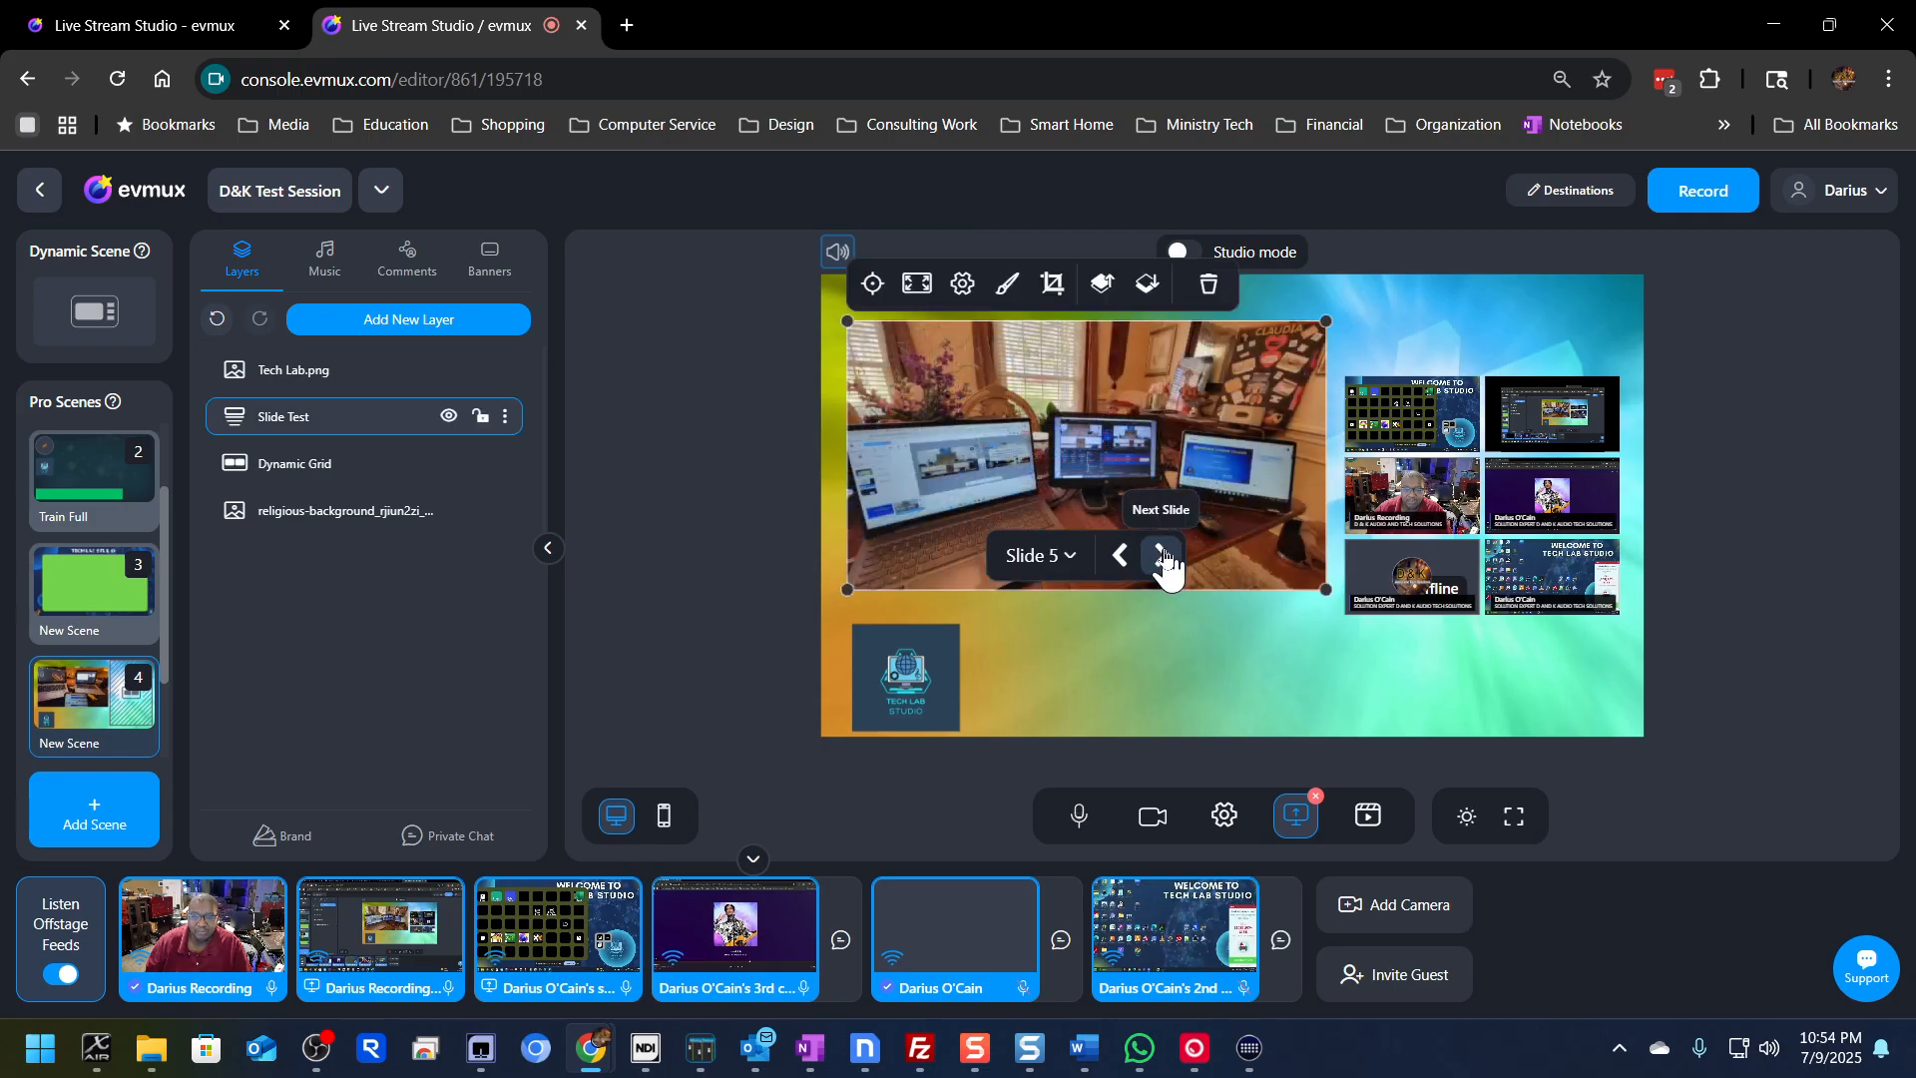